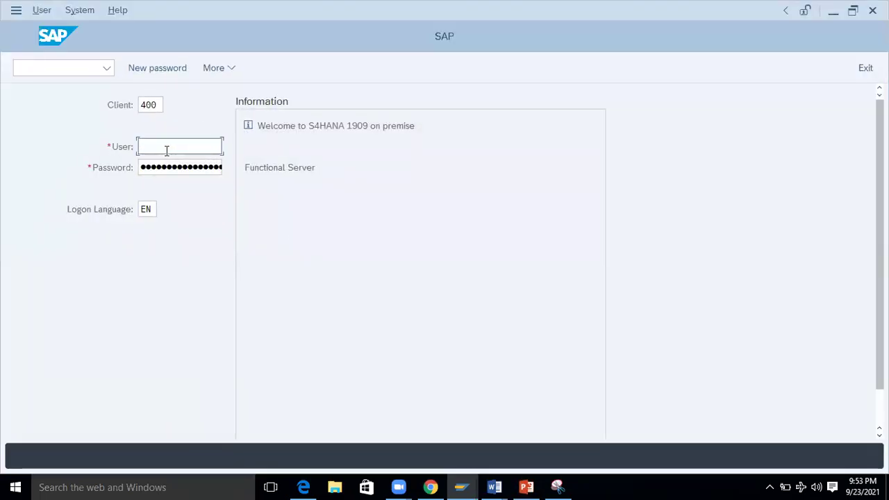
# Step: Log on to client 400 with the user name and password, continuing without ending any other logons in the system
pyautogui.click(166, 151)
pyautogui.click(160, 164)
pyautogui.click(159, 167)
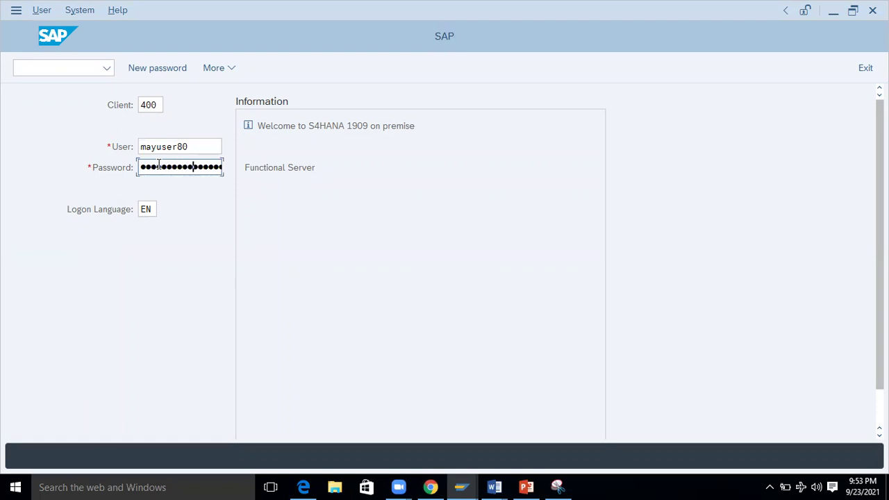
pyautogui.press('Return')
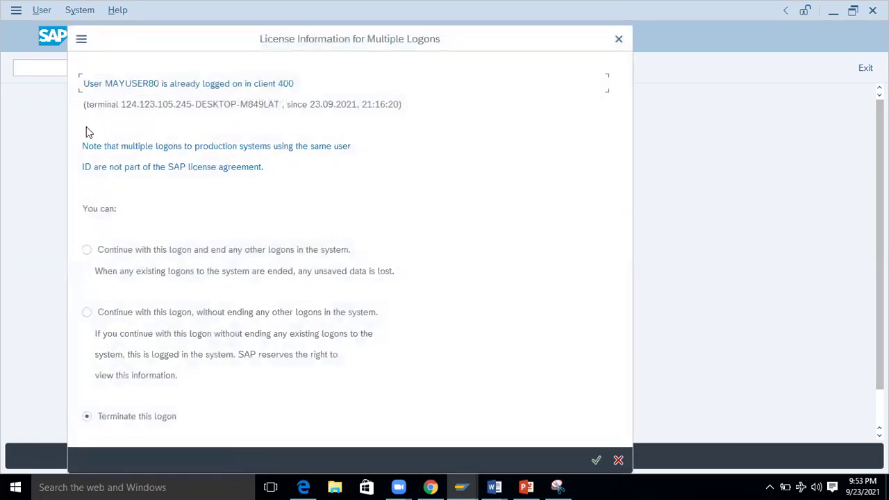
pyautogui.click(109, 312)
pyautogui.press('Return')
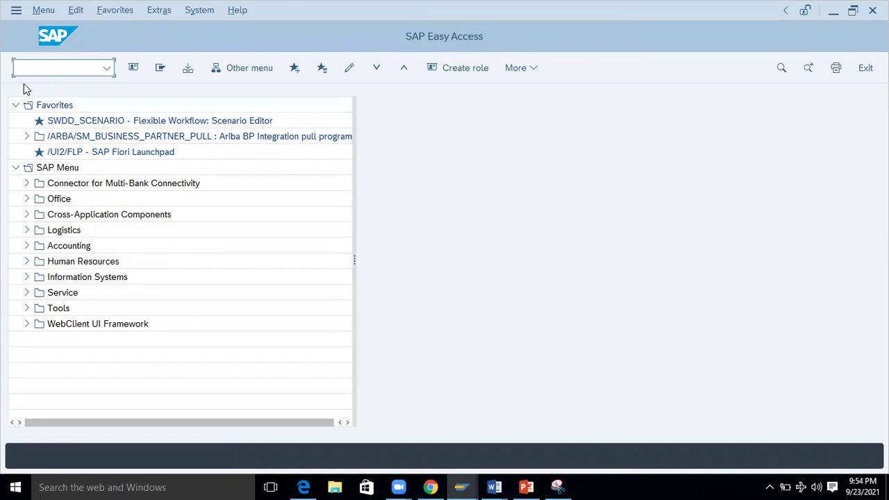
pyautogui.write('bp')
pyautogui.press('Return')
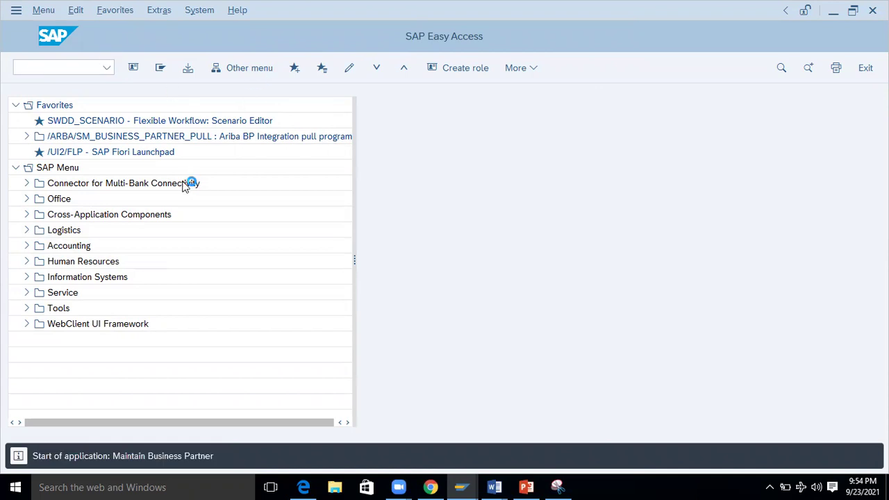
pyautogui.click(42, 67)
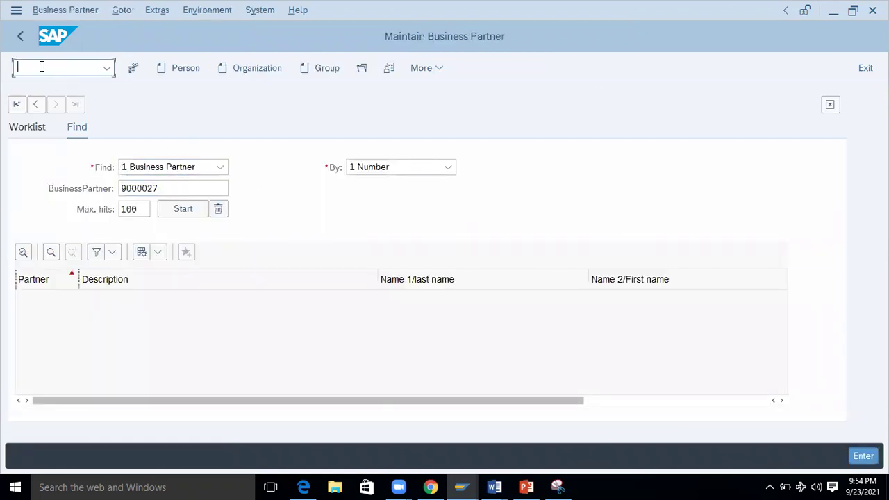
pyautogui.write('/n')
pyautogui.press('Return')
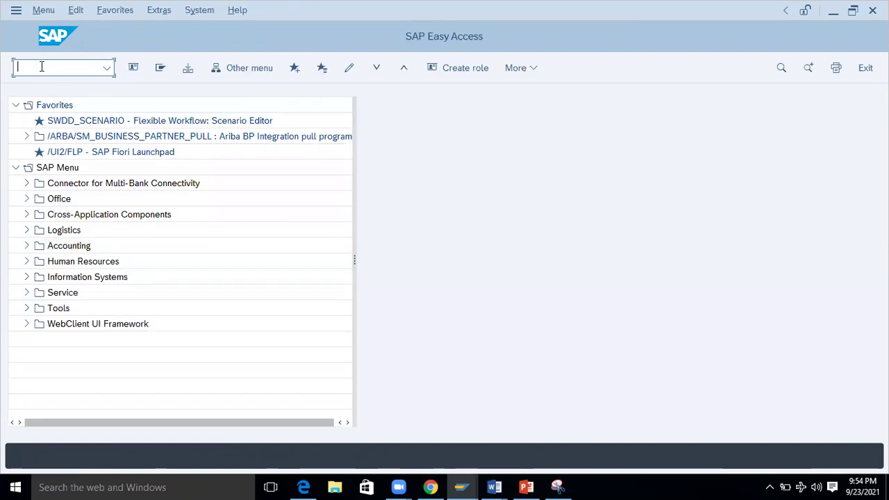
# Step: Open vendor creation (XK01) from Logistics > Materials Management > Purchasing > Master Data > Vendor > Central in the SAP menu
pyautogui.click(28, 230)
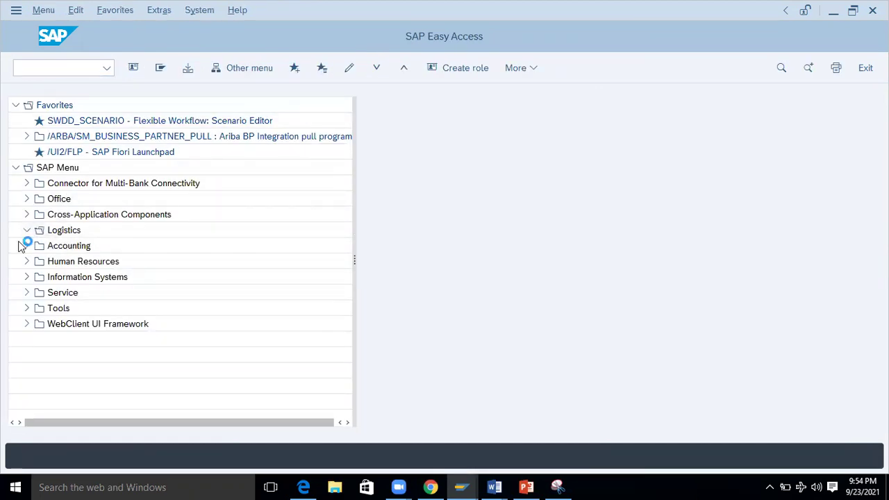
pyautogui.click(38, 262)
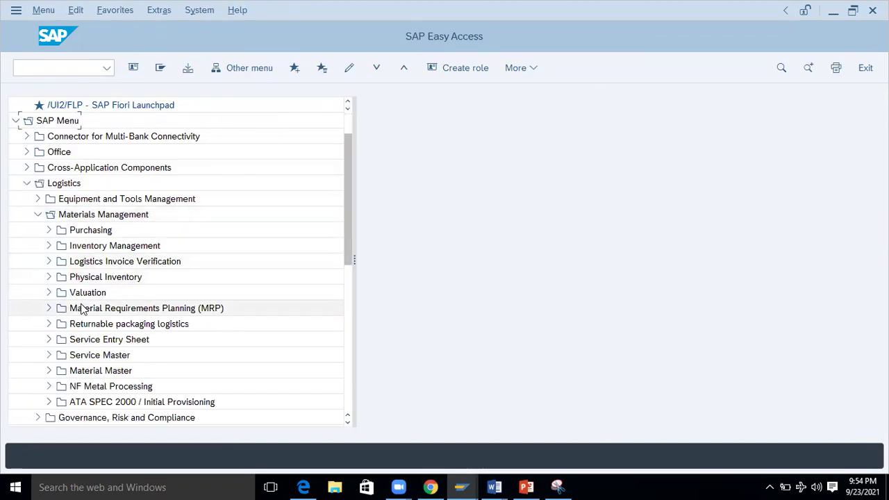
pyautogui.click(48, 230)
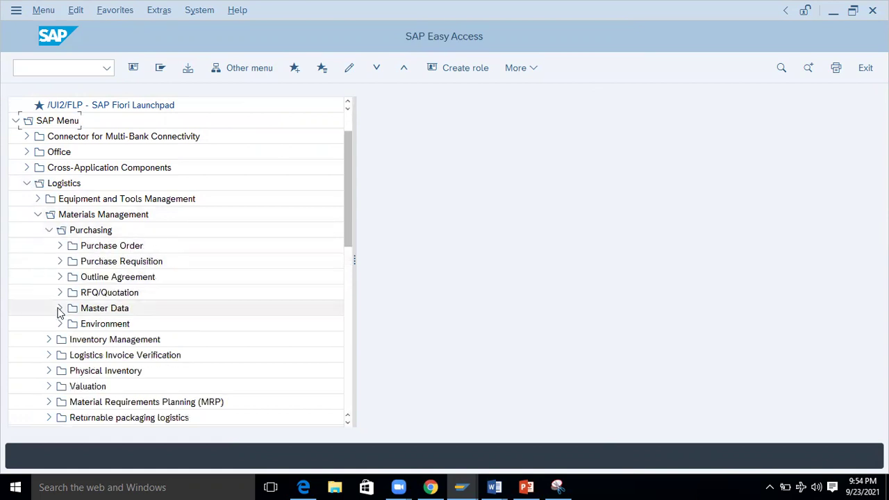
pyautogui.click(60, 309)
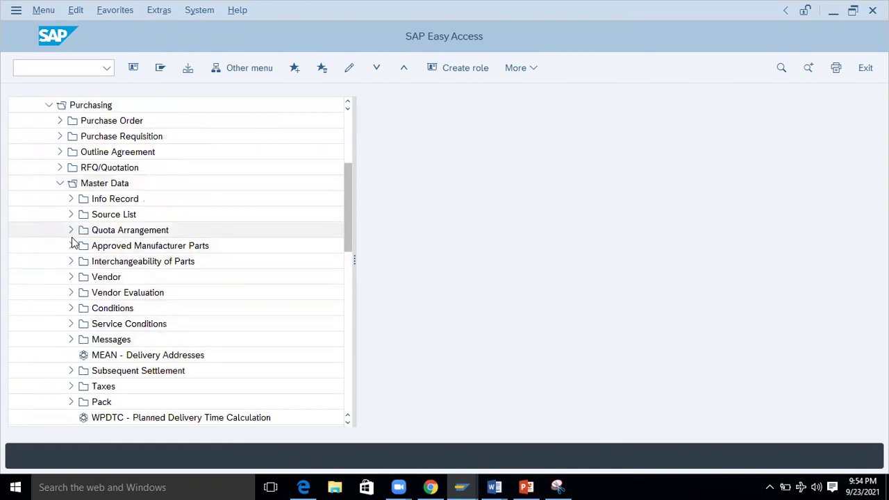
pyautogui.click(70, 277)
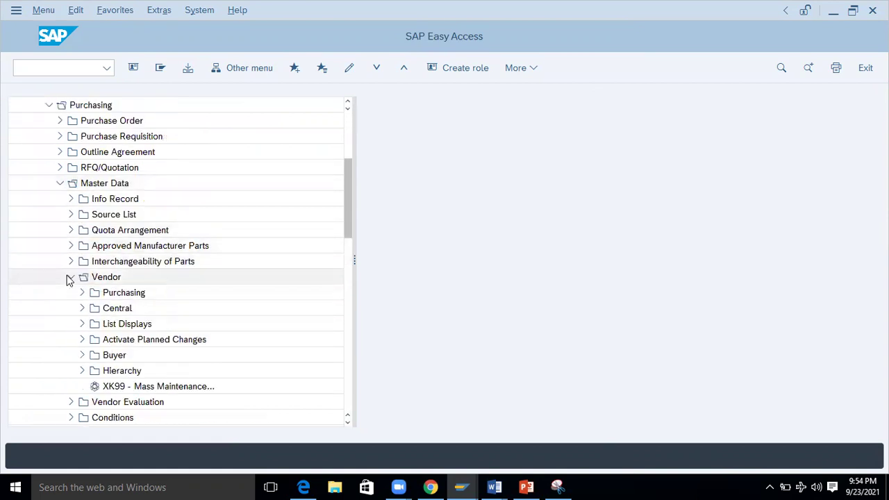
pyautogui.click(81, 308)
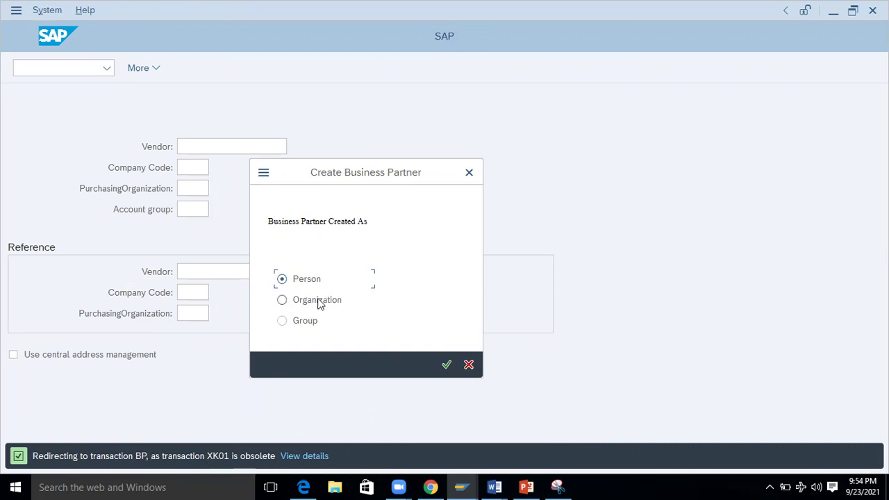
# Step: Start a new business partner as an Organization, restarting the entry without saving, and hide the search area
pyautogui.click(290, 305)
pyautogui.click(448, 365)
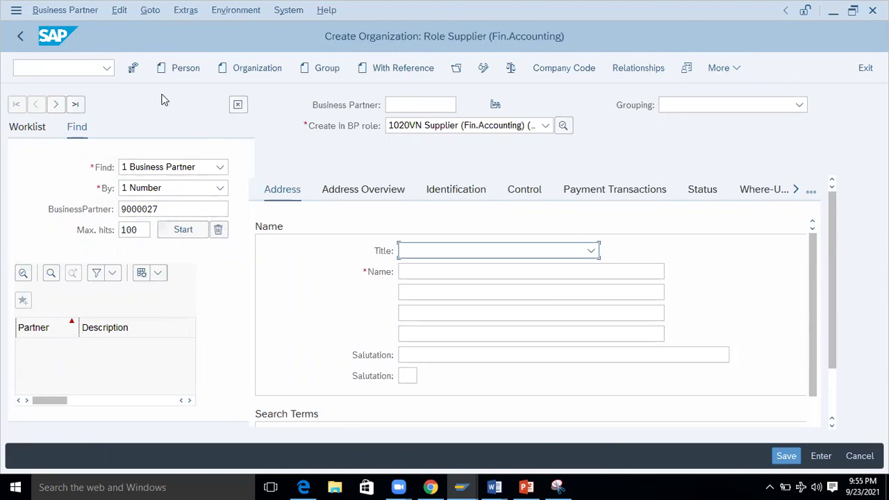
pyautogui.click(244, 73)
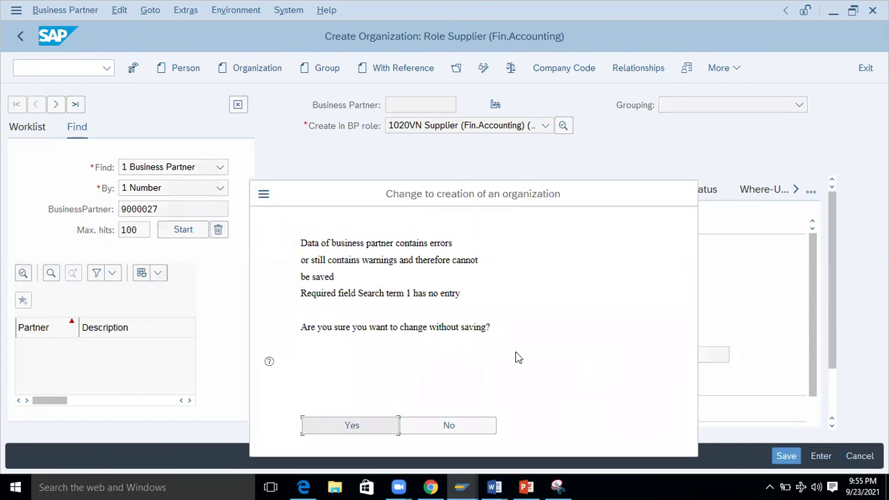
pyautogui.click(345, 428)
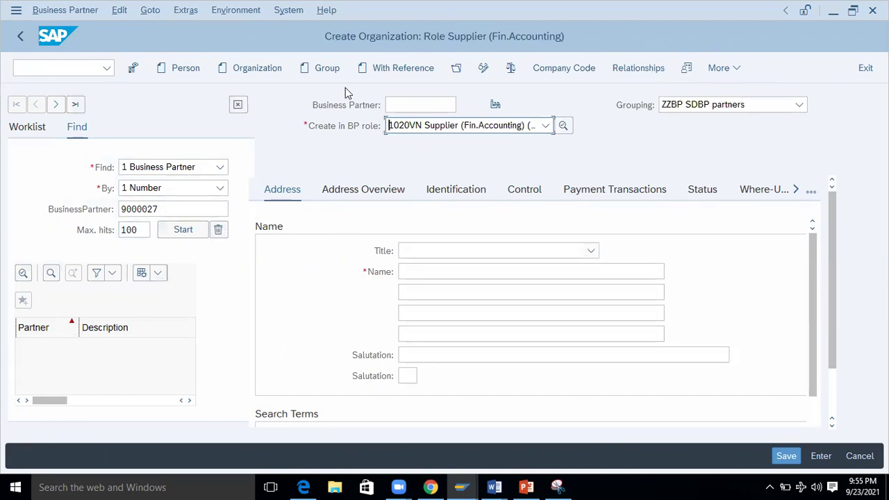
pyautogui.click(237, 105)
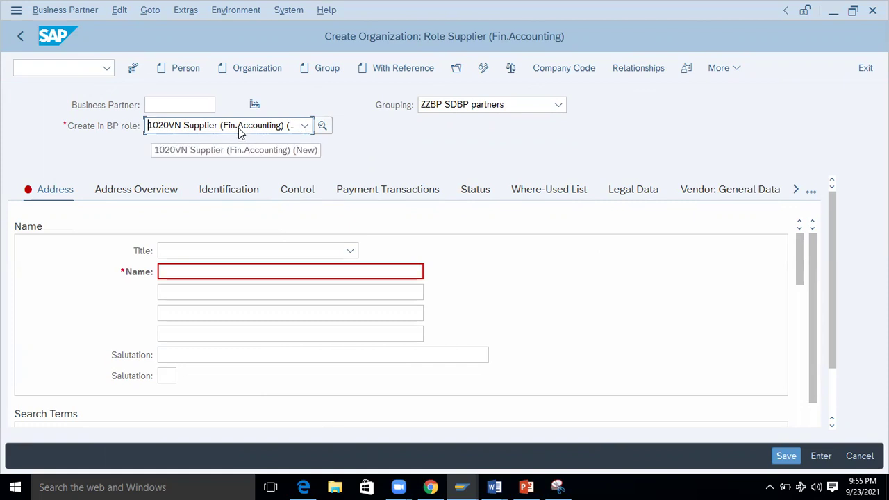
# Step: Change the BP role to 000000 Business Partner (Gen.) and create the partner in that role
pyautogui.click(305, 127)
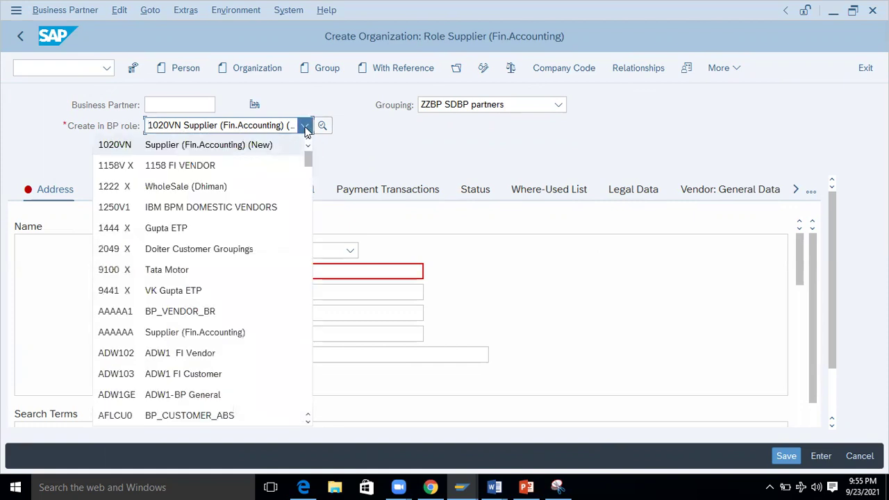
pyautogui.moveTo(311, 160)
pyautogui.mouseDown()
pyautogui.moveTo(309, 182)
pyautogui.moveTo(310, 162)
pyautogui.mouseUp()
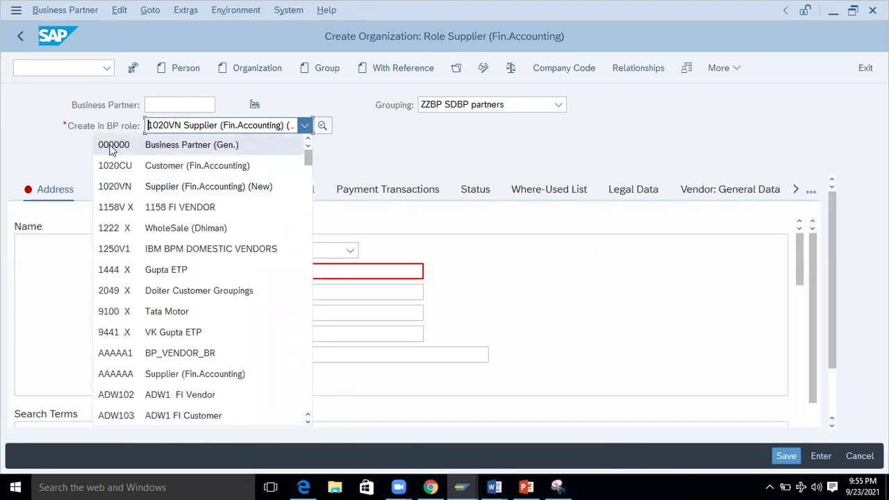
pyautogui.click(162, 148)
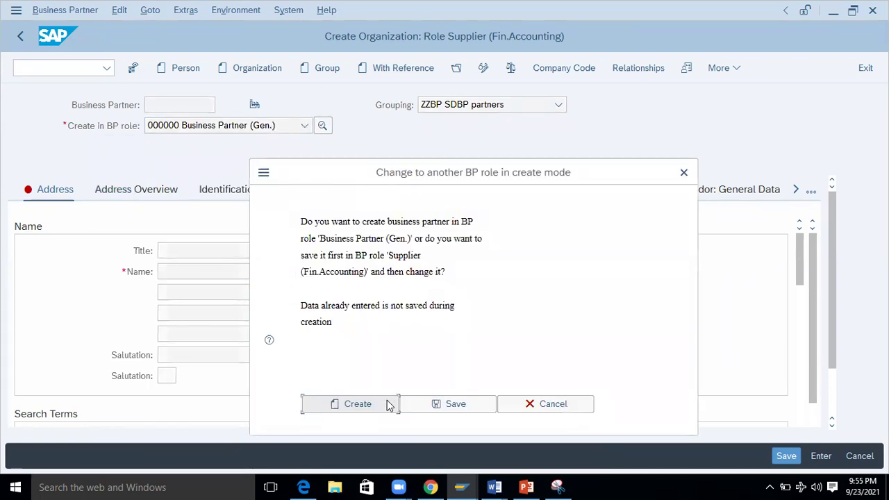
pyautogui.click(357, 408)
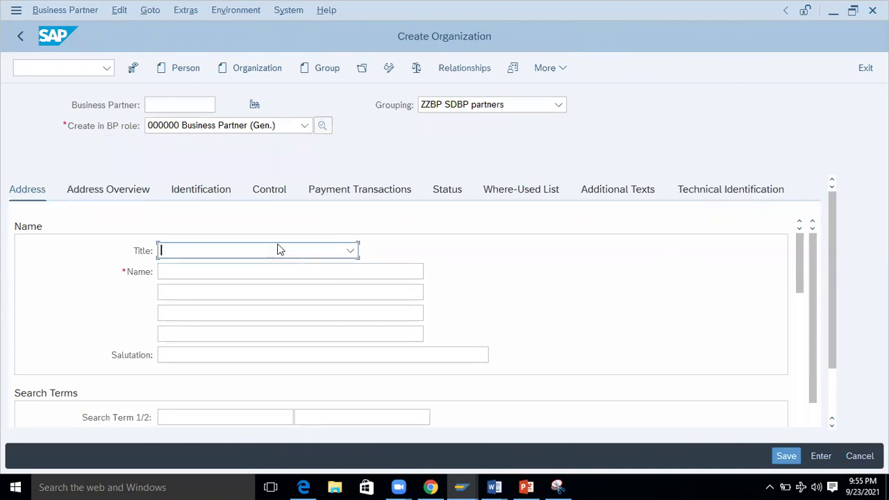
# Step: Enter MAG ENGINEERING as the organization's name
pyautogui.click(205, 269)
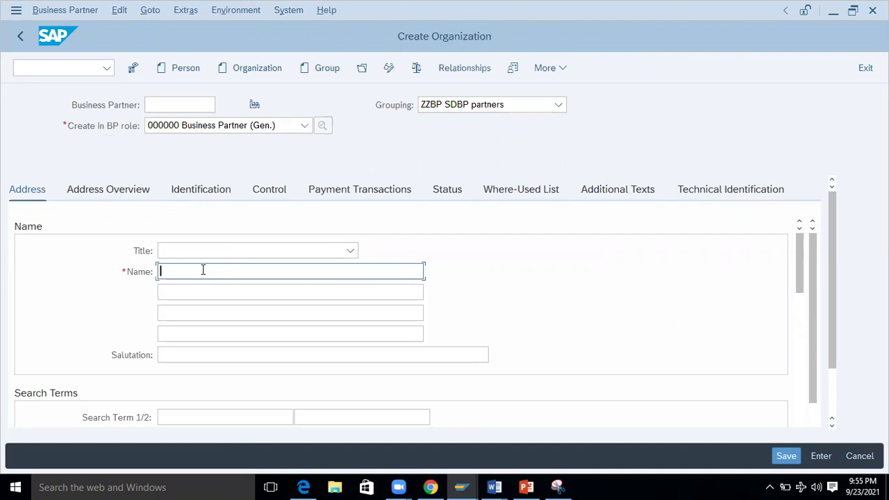
pyautogui.click(785, 456)
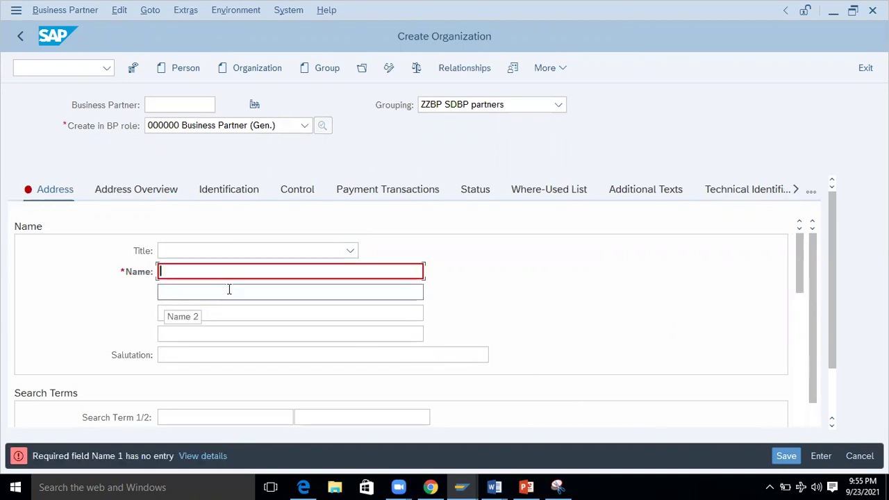
pyautogui.write('MAG')
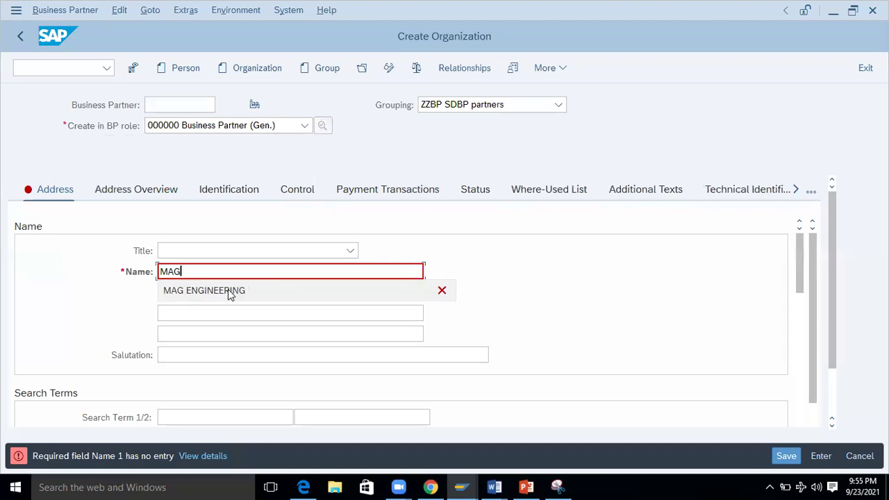
pyautogui.click(235, 291)
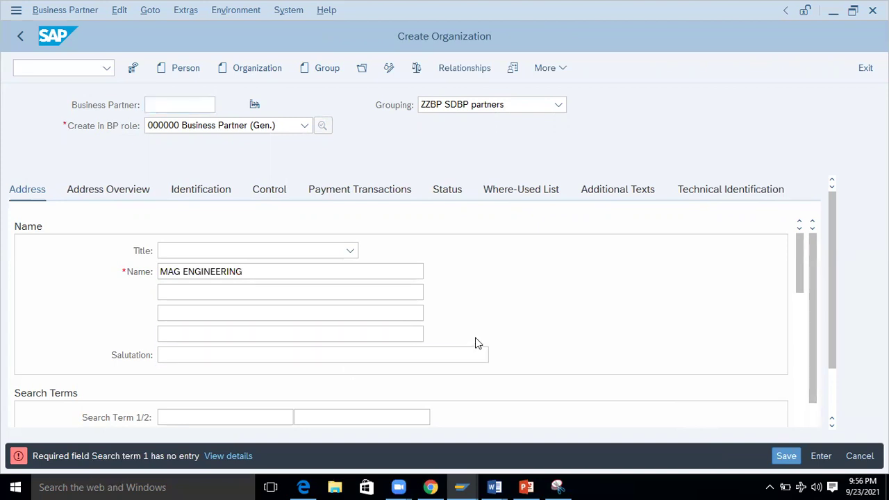
# Step: Set search term 1 to MAG and save the business partner
pyautogui.click(200, 417)
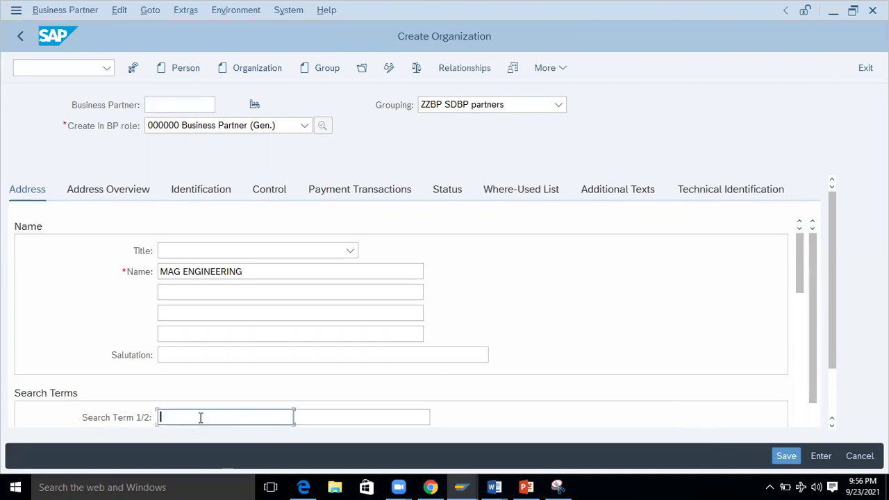
pyautogui.write('MAG')
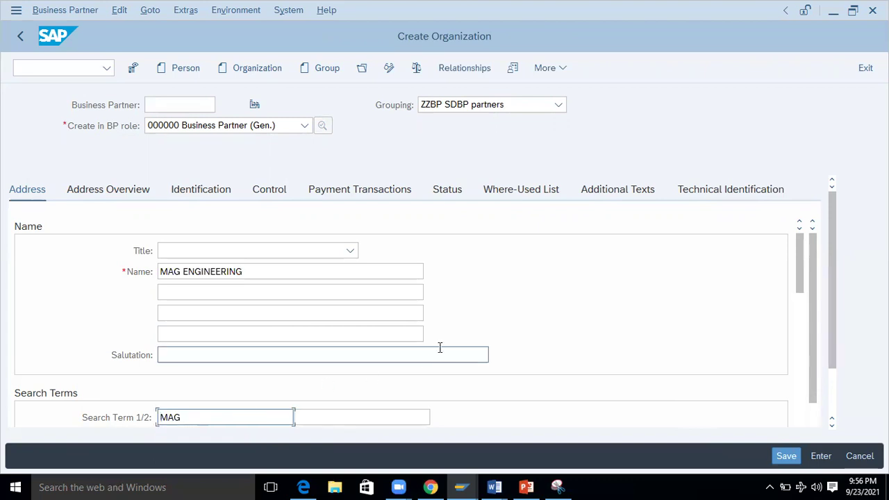
pyautogui.click(782, 456)
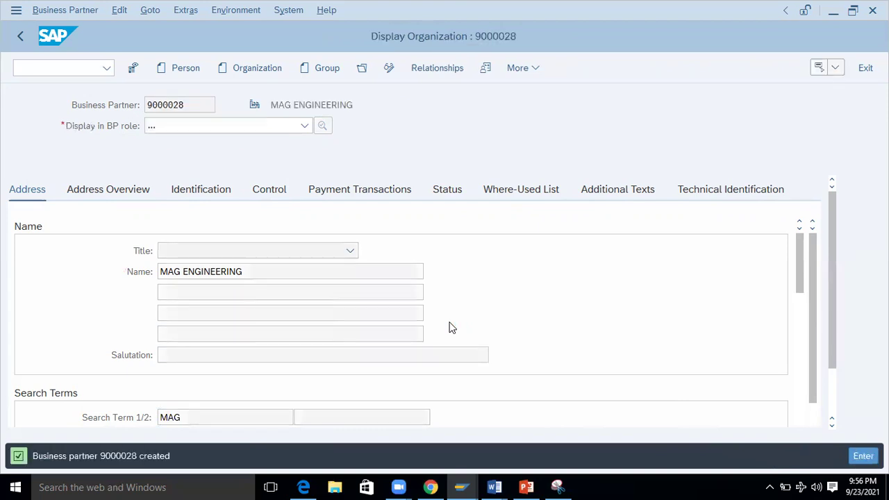
# Step: Open the details of the creation message and select the new business partner's number in it
pyautogui.click(91, 455)
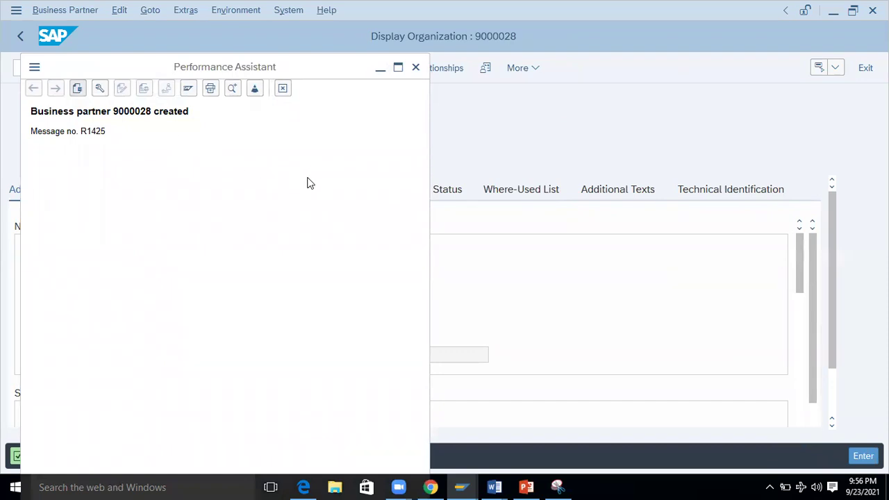
pyautogui.doubleClick(137, 112)
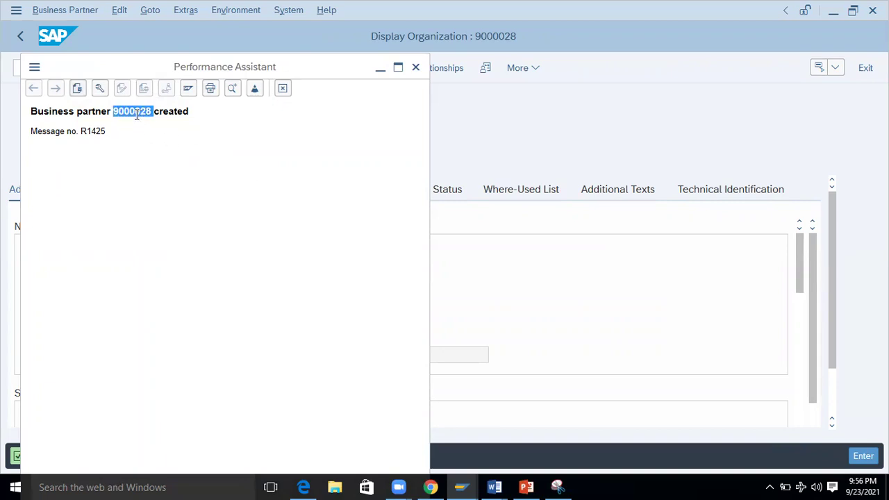
pyautogui.click(136, 115)
pyautogui.doubleClick(130, 113)
pyautogui.moveTo(208, 121); pyautogui.dragTo(29, 119)
pyautogui.click(153, 115)
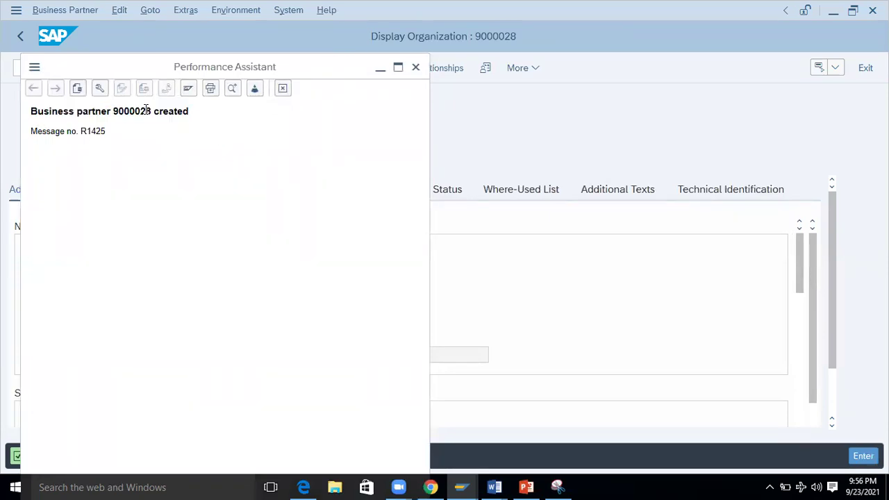
pyautogui.doubleClick(145, 114)
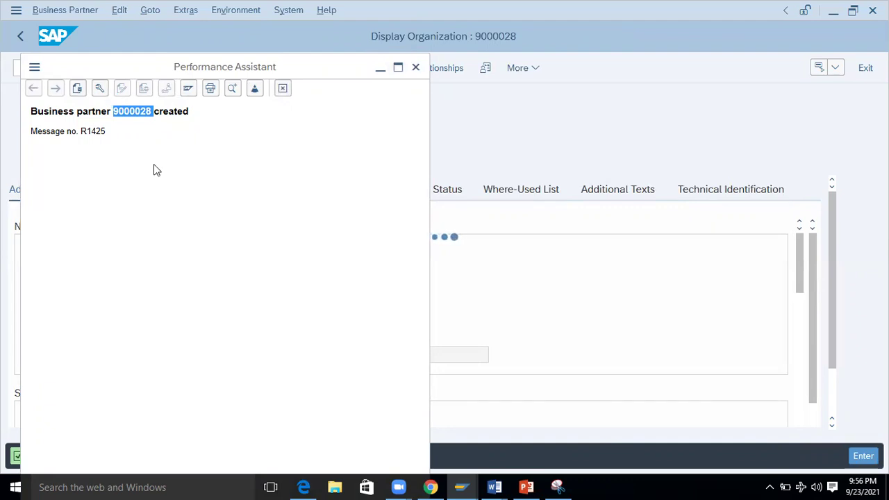
# Step: Return to the Display Organization window and switch to the Create Organization A4H (1) session
pyautogui.click(462, 486)
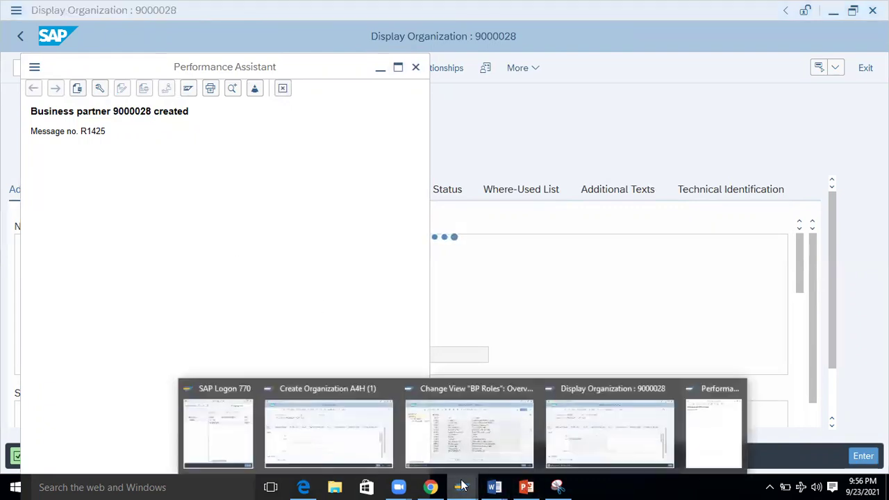
pyautogui.click(622, 440)
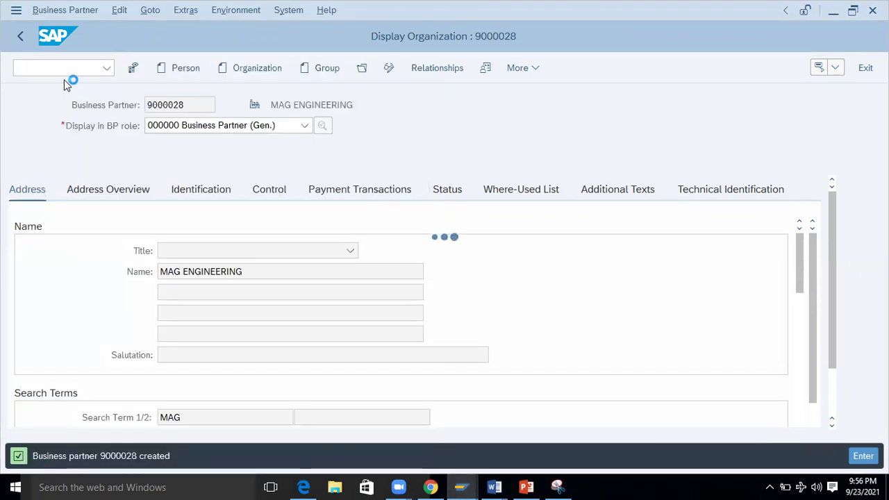
pyautogui.click(464, 486)
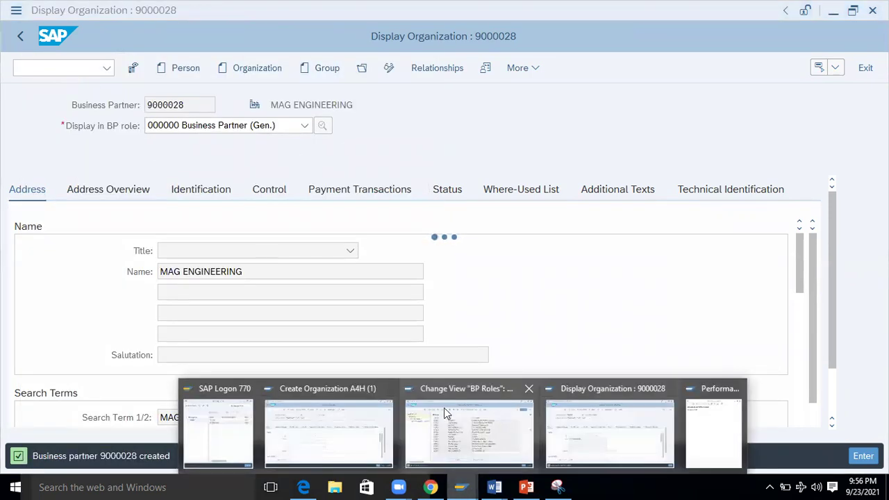
pyautogui.click(323, 428)
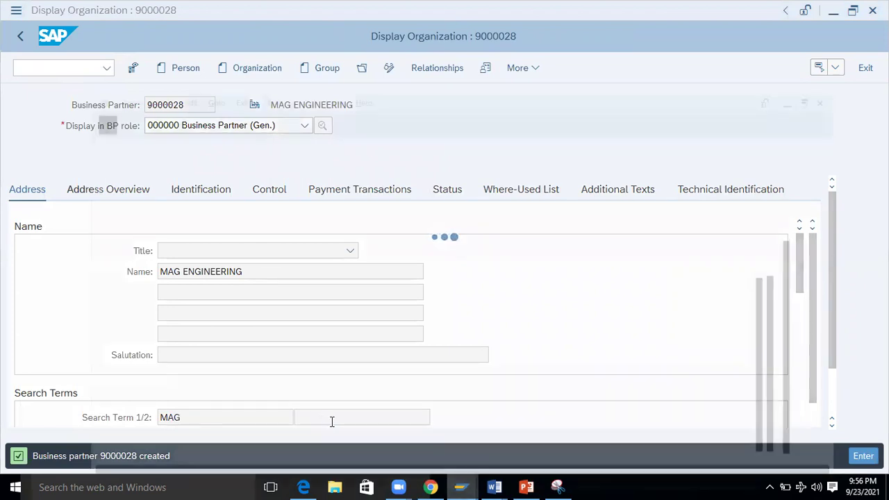
# Step: Open a new connection to the SAP S/4 system A4H from SAP Logon 770 and minimize the logon window
pyautogui.click(55, 69)
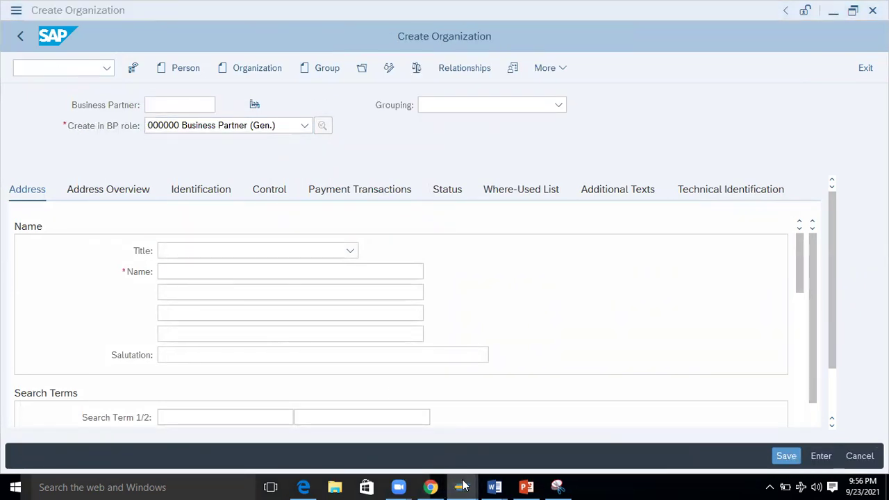
pyautogui.moveTo(461, 486)
pyautogui.click(218, 425)
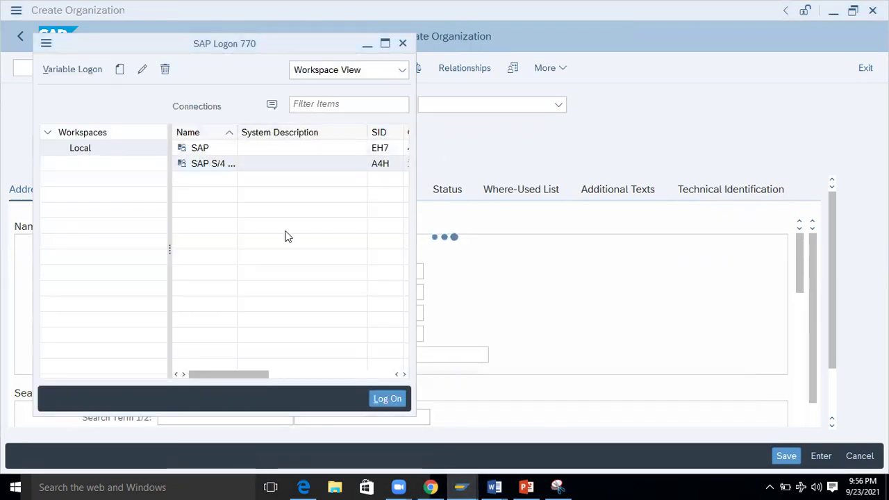
pyautogui.press('Return')
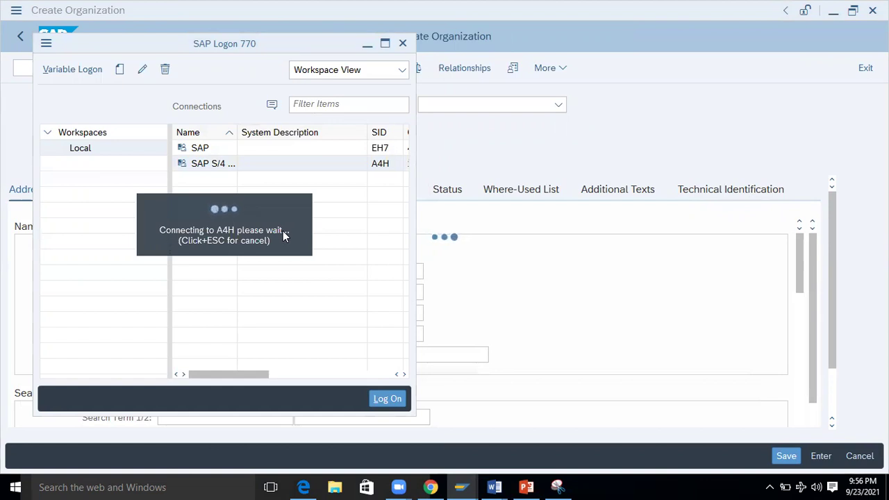
pyautogui.click(367, 43)
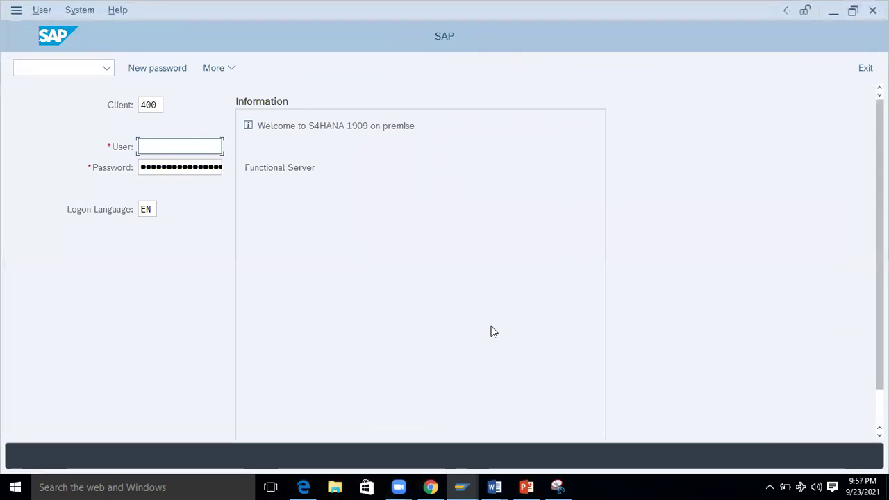
# Step: Log on to client 400 with the saved user name and the account password
pyautogui.write('c')
pyautogui.press('BackSpace')
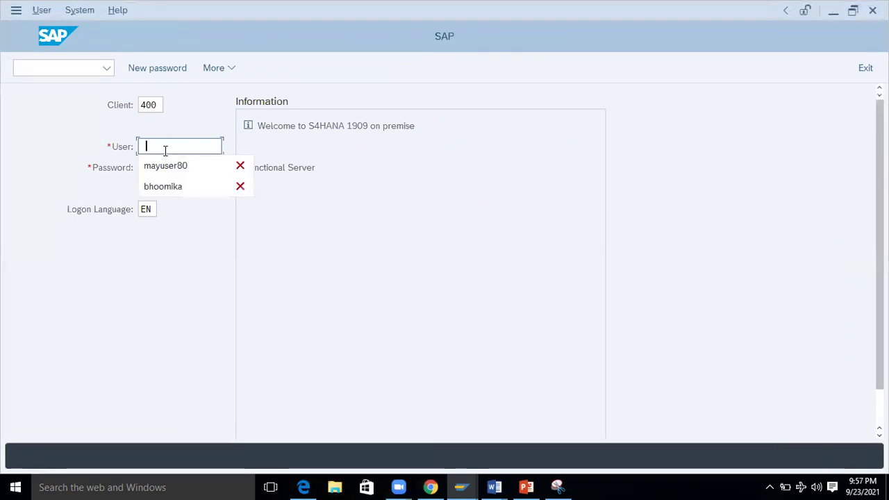
pyautogui.click(174, 165)
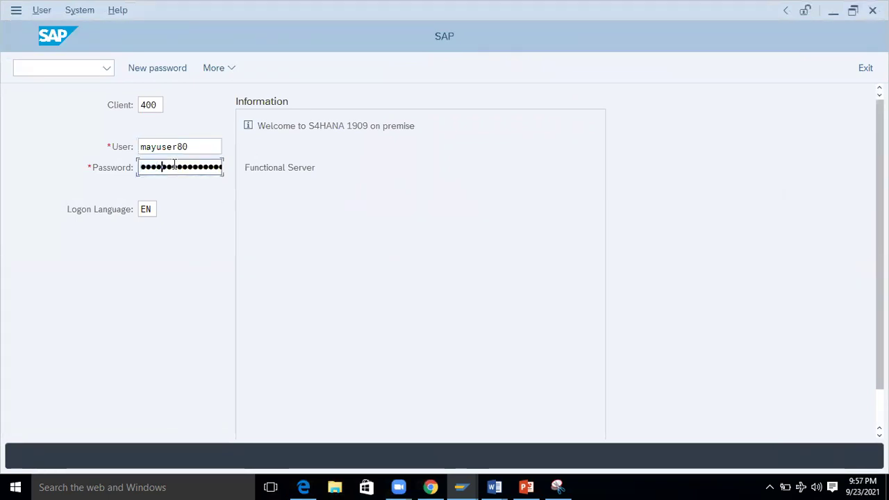
pyautogui.write('******')
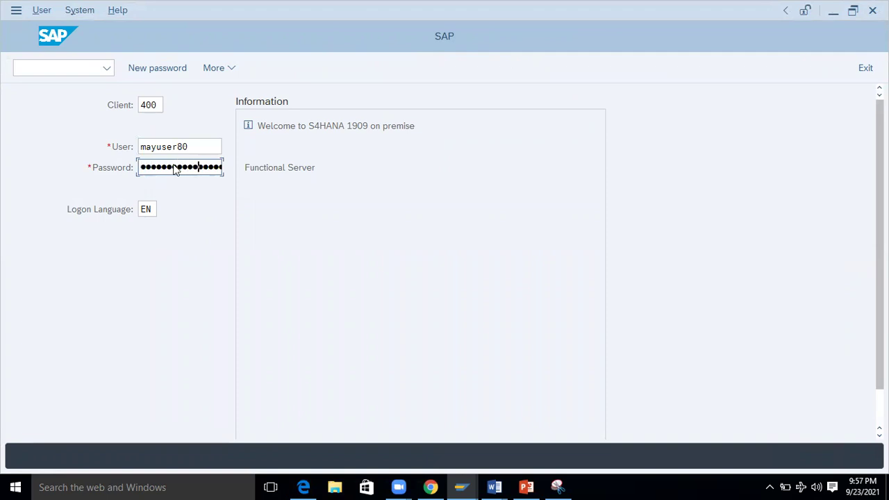
pyautogui.press('Return')
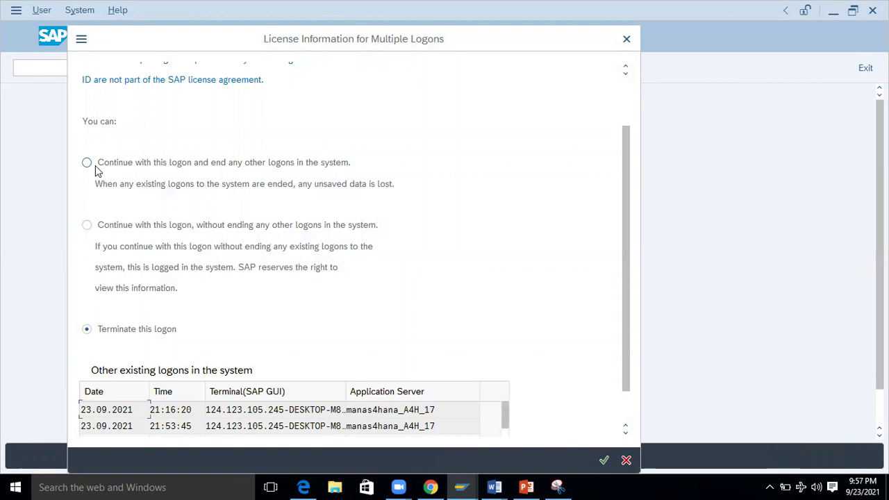
# Step: Continue with this logon without ending any other logons in the system and acknowledge the information message
pyautogui.click(96, 167)
pyautogui.click(87, 225)
pyautogui.press('Return')
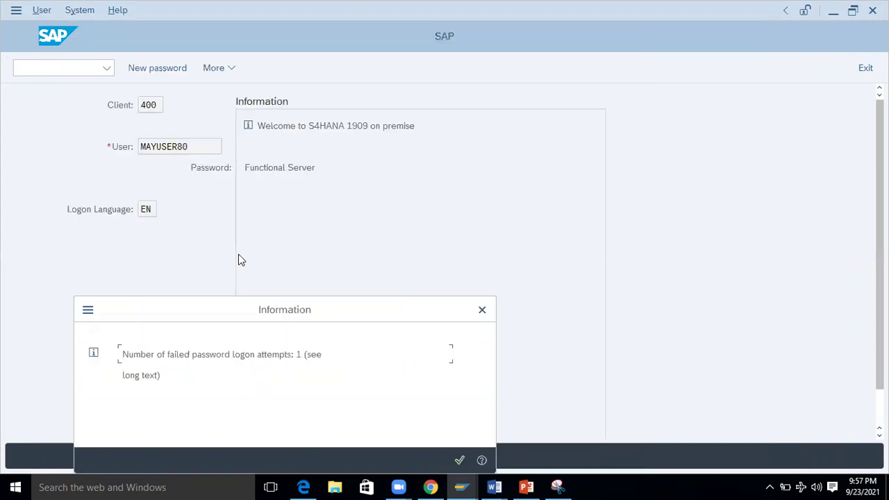
pyautogui.click(459, 460)
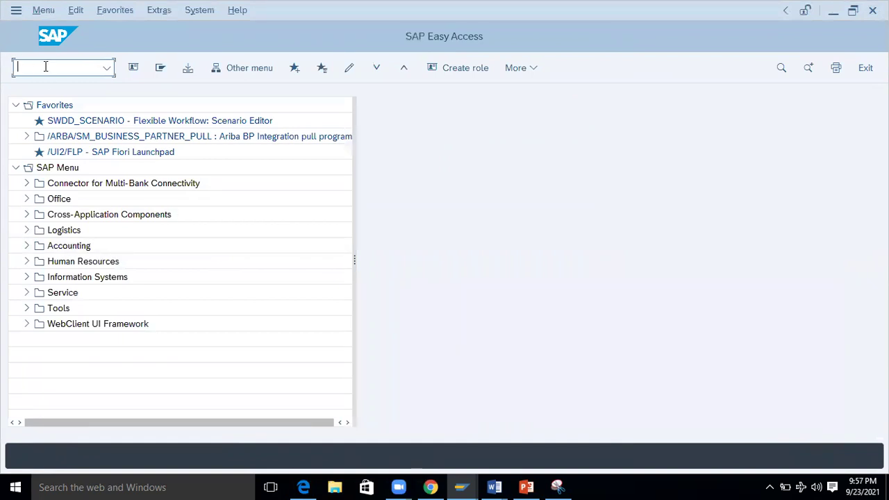
# Step: In transaction BP, find the MAG ENGINEERING business partner by its number and open its record
pyautogui.write('BP')
pyautogui.press('Return')
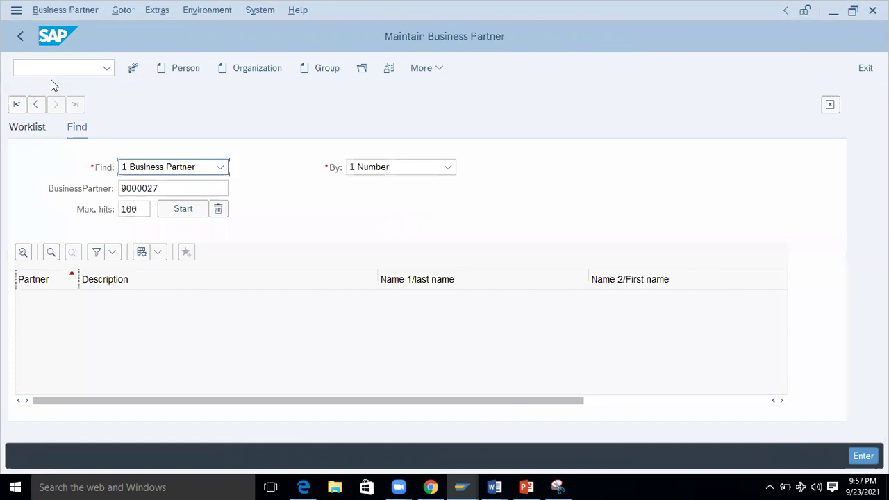
pyautogui.click(166, 189)
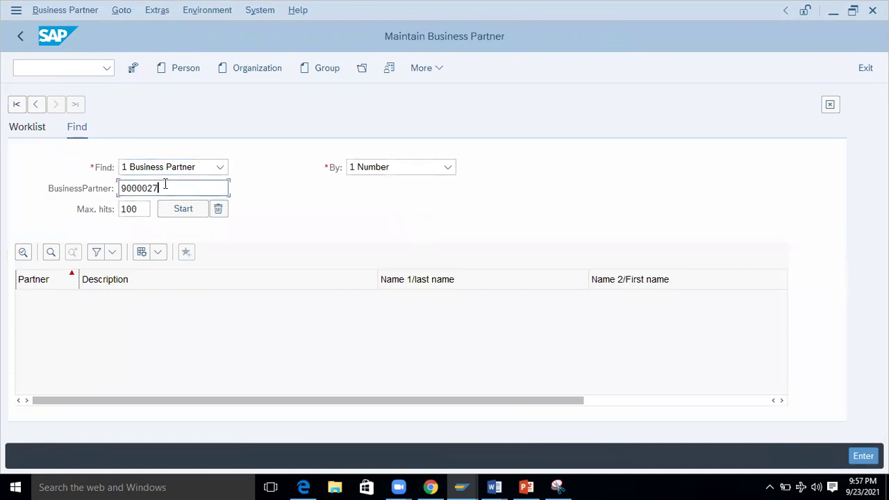
pyautogui.doubleClick(165, 185)
pyautogui.write('9000028')
pyautogui.press('Return')
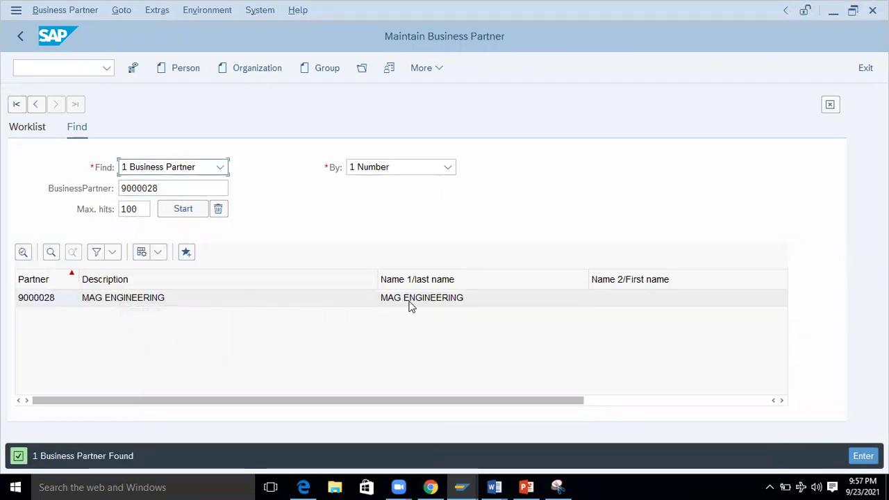
pyautogui.doubleClick(63, 301)
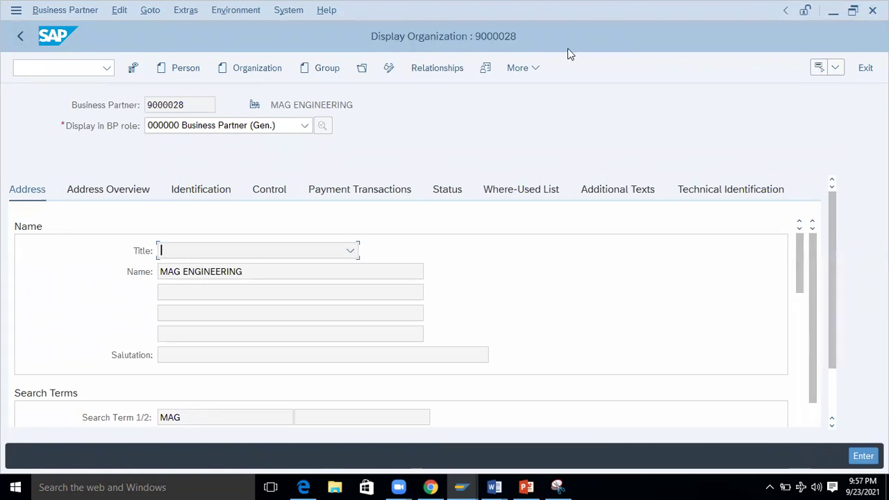
# Step: Switch to PowerPoint and present the Business Partner -000000 and Supplier (Vendor) -FLVNXX slides of What is BP in SAP
pyautogui.click(526, 486)
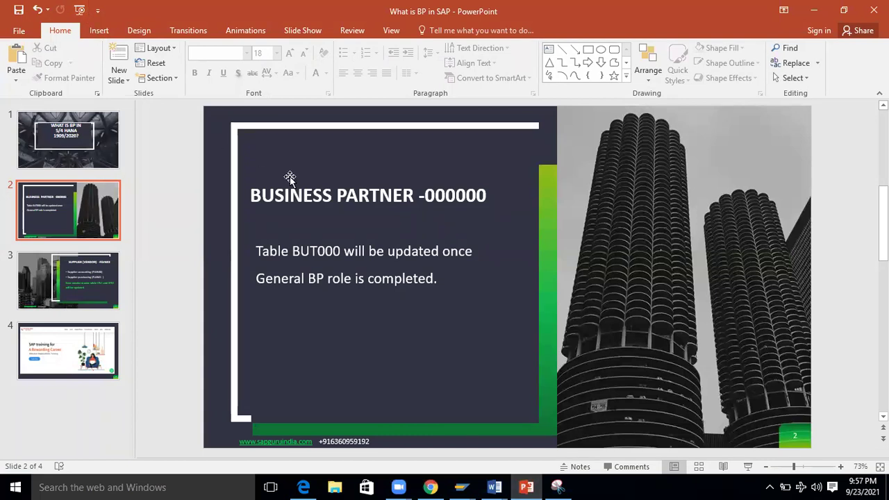
pyautogui.hotkey('shift', 'F5')
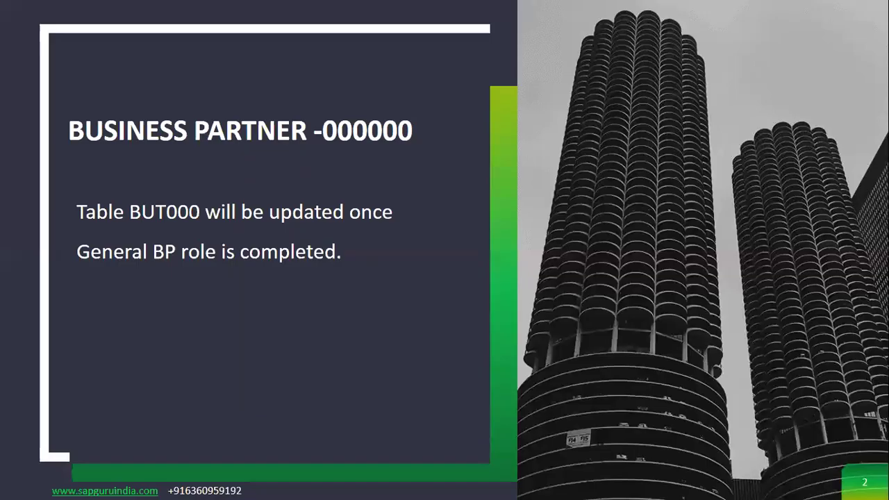
pyautogui.press('Right')
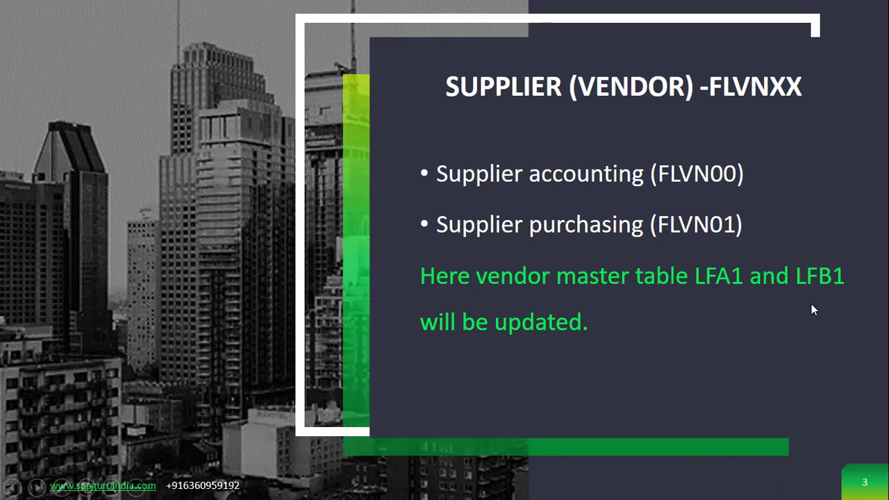
pyautogui.press('Left')
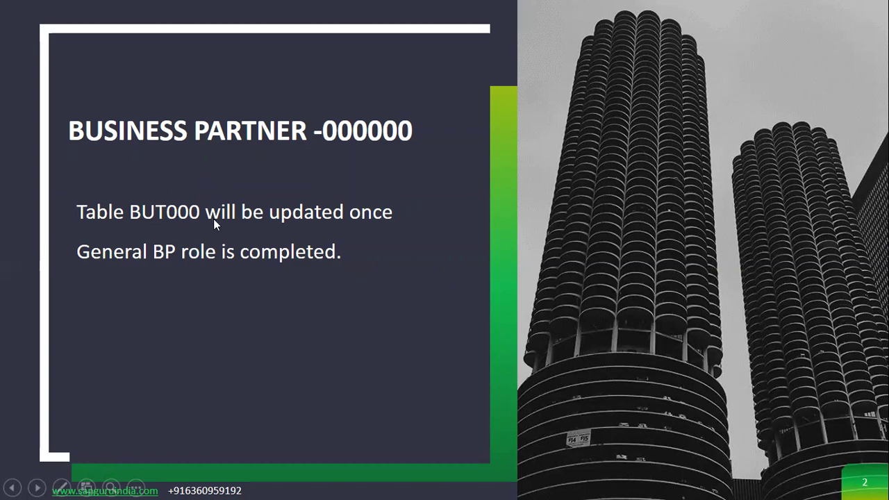
pyautogui.press('Escape')
# Step: Return to MAG ENGINEERING's Display Organization window in SAP and open transaction SE16N in a new session
pyautogui.moveTo(470, 473)
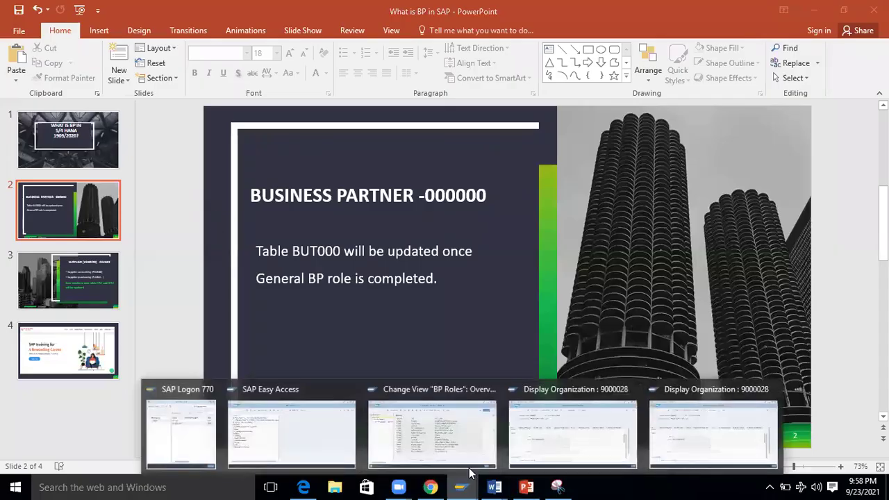
pyautogui.click(709, 436)
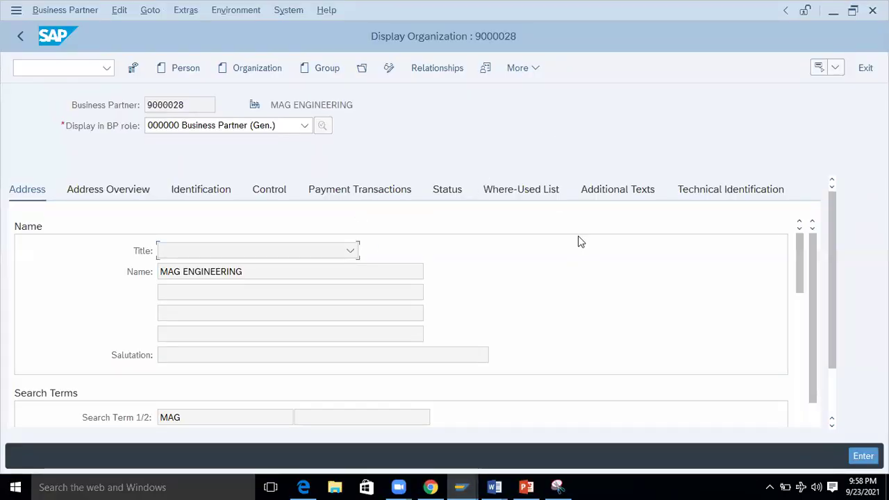
pyautogui.click(34, 63)
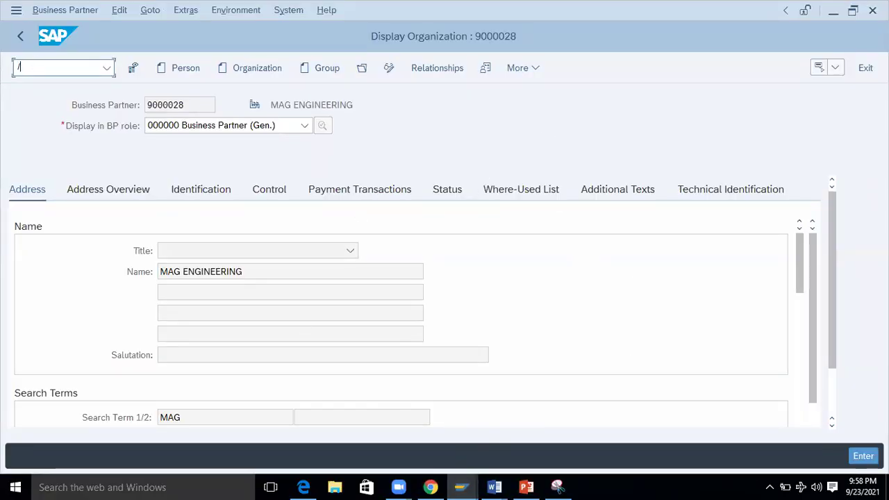
pyautogui.write('/ose16n')
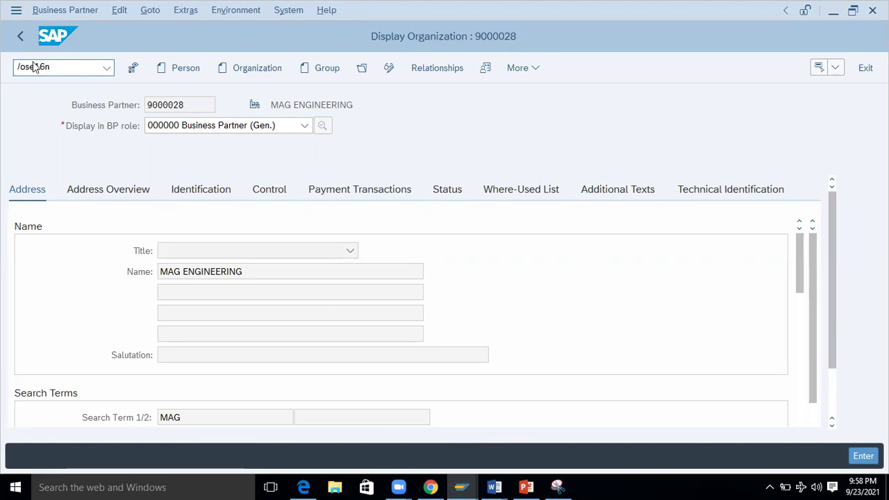
pyautogui.press('Return')
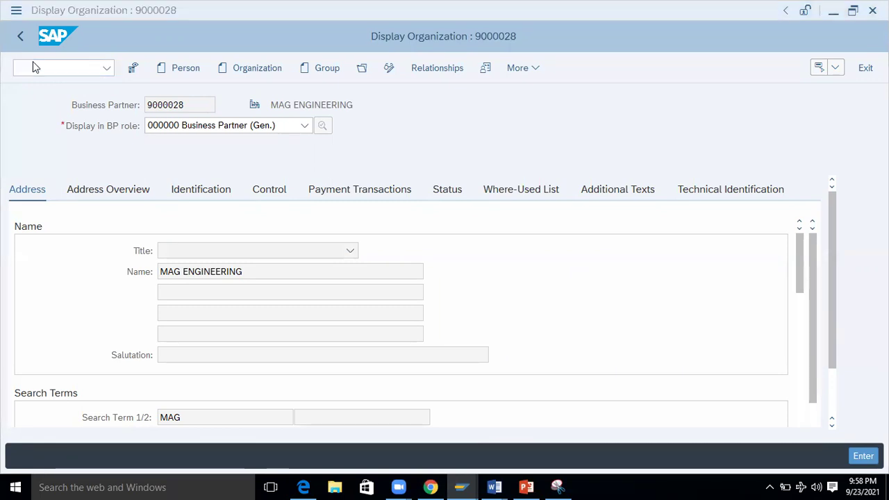
# Step: Display the entries of table BUT000 for MAG ENGINEERING's business partner number
pyautogui.write('BUT')
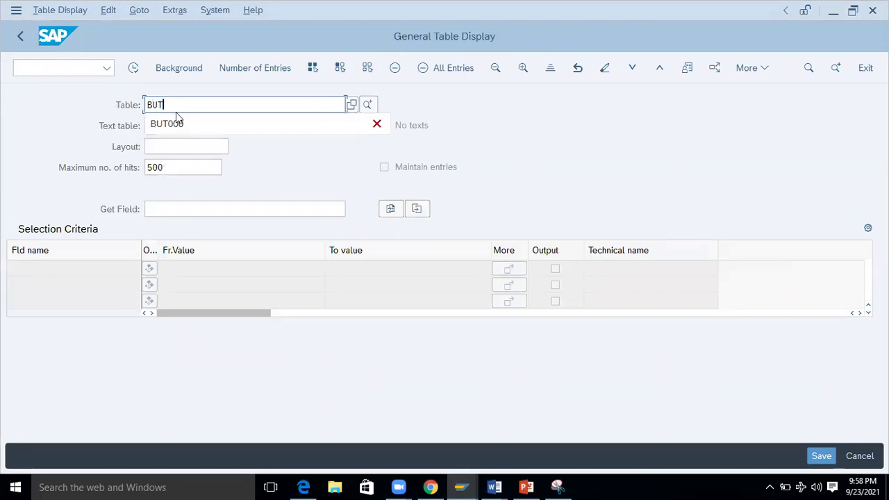
pyautogui.click(178, 119)
pyautogui.press('Return')
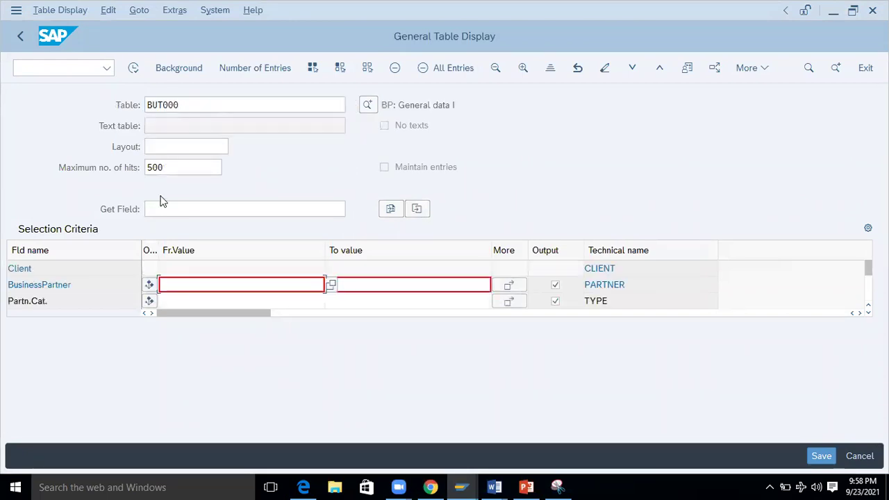
pyautogui.click(189, 281)
pyautogui.write('9000028')
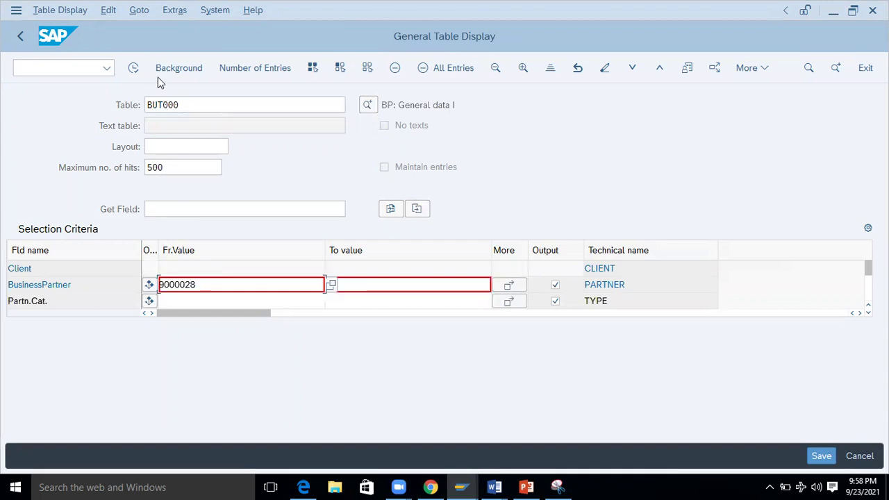
pyautogui.click(133, 67)
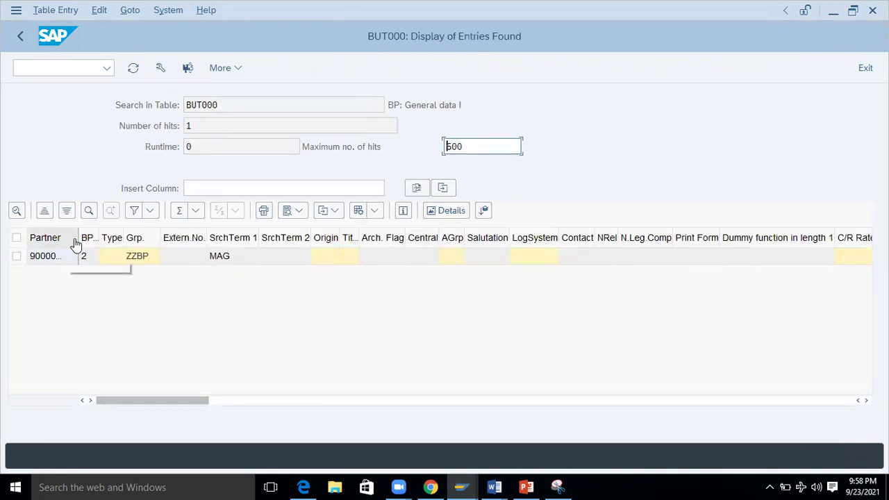
# Step: Examine the BUT000 entry's full partner number, creation data and business partner GUID, and leave the table display
pyautogui.doubleClick(78, 239)
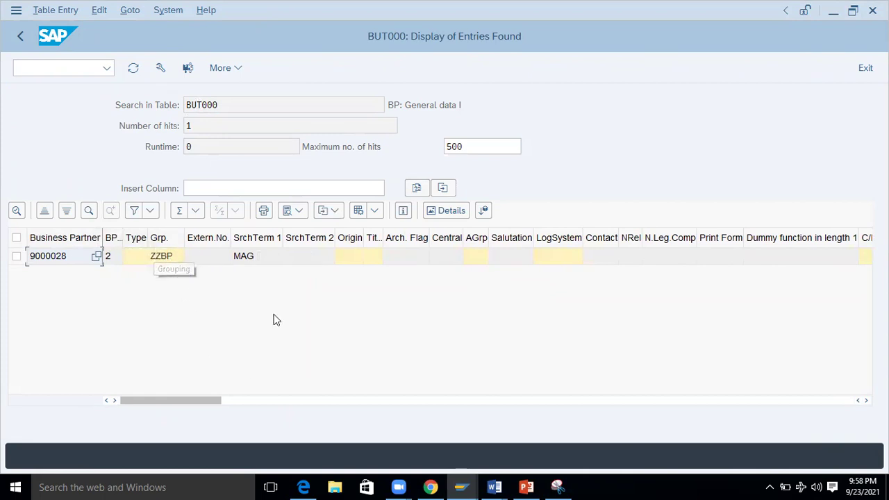
pyautogui.moveTo(204, 400); pyautogui.dragTo(764, 402)
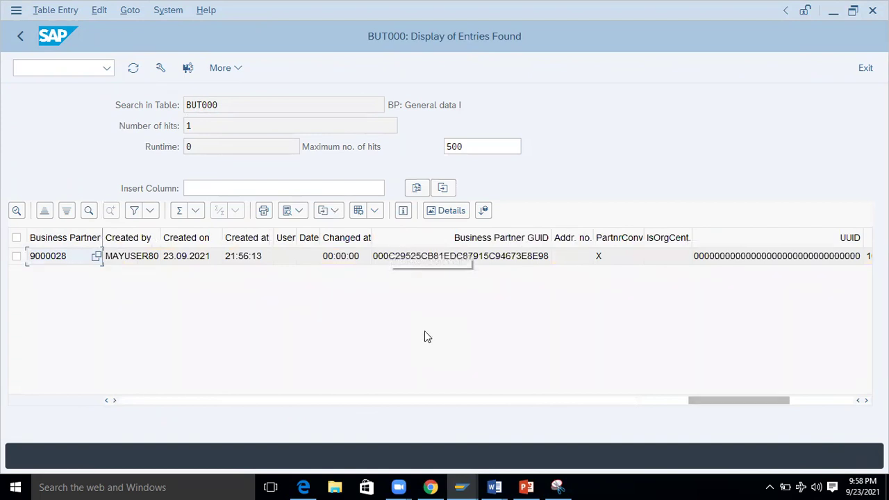
pyautogui.click(413, 259)
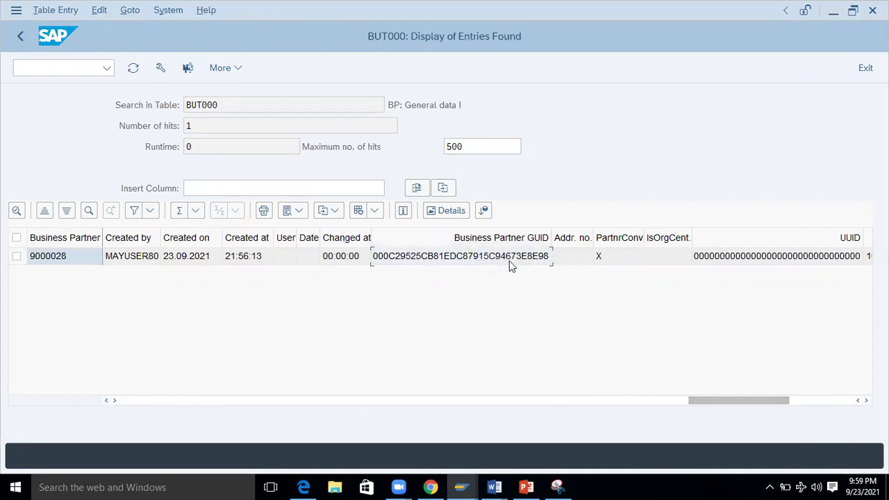
pyautogui.moveTo(741, 403); pyautogui.dragTo(11, 184)
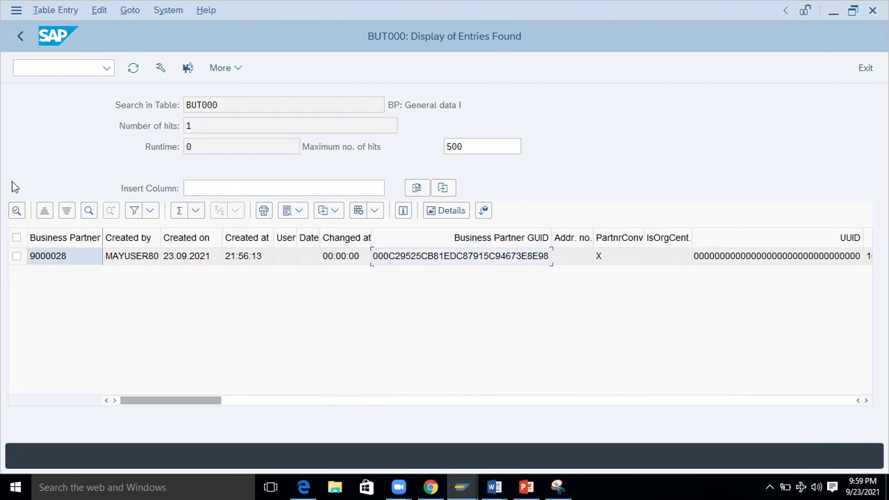
pyautogui.click(20, 37)
pyautogui.click(21, 36)
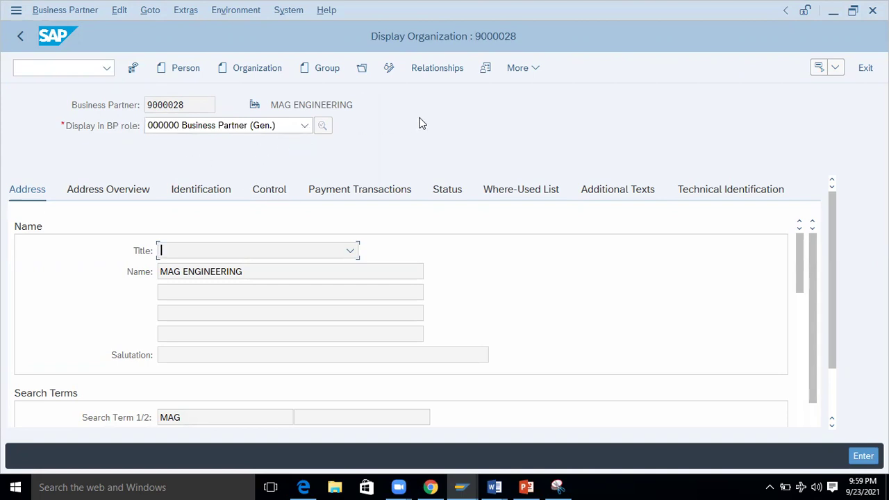
# Step: Look through the BP roles offered for MAG ENGINEERING in display mode for a supplier role
pyautogui.click(305, 125)
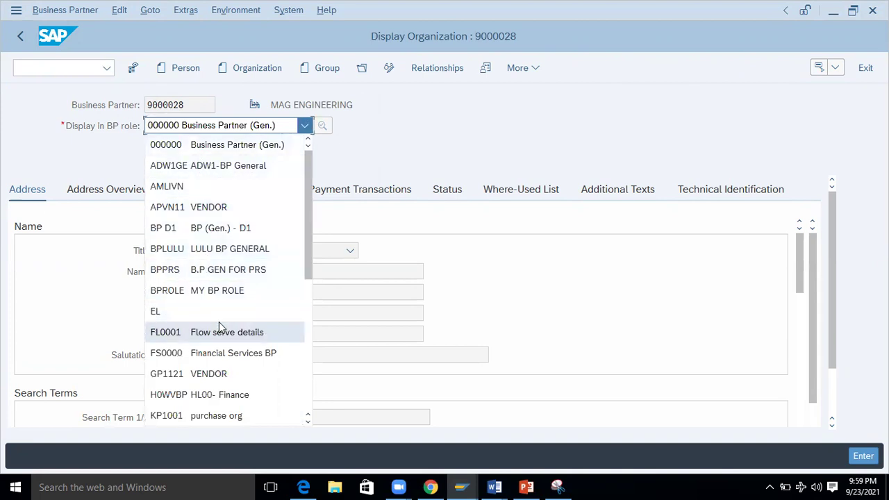
pyautogui.scroll(-3, 219, 321)
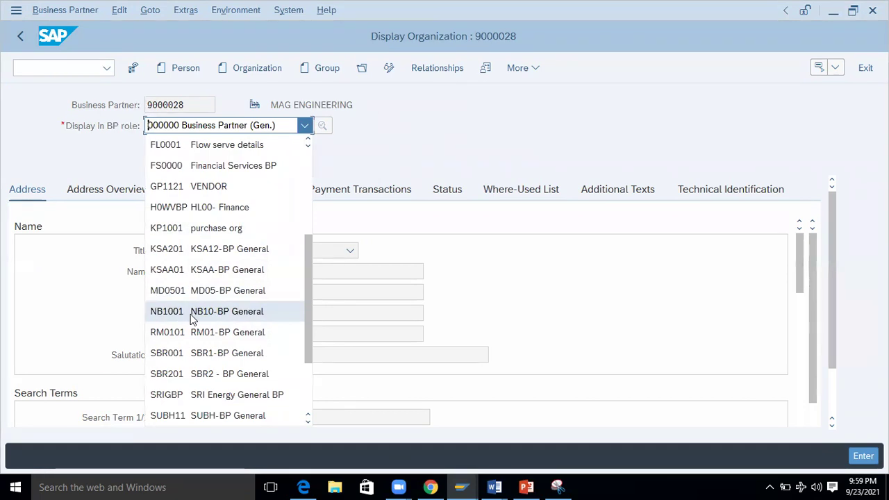
pyautogui.scroll(-2, 193, 318)
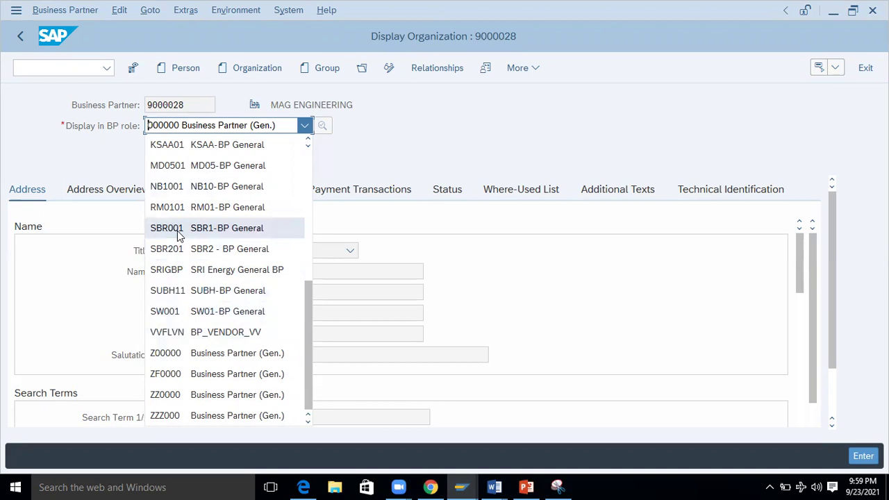
pyautogui.moveTo(309, 313); pyautogui.dragTo(305, 225)
pyautogui.scroll(2, 185, 249)
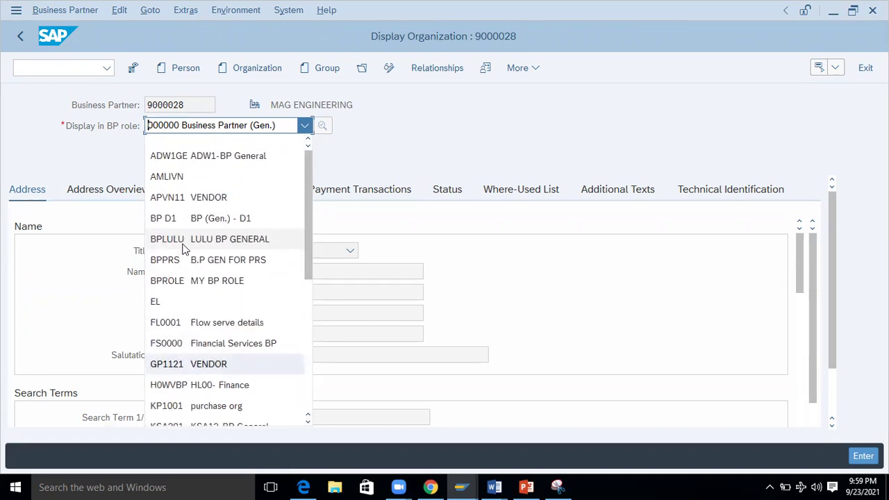
pyautogui.scroll(-4, 185, 248)
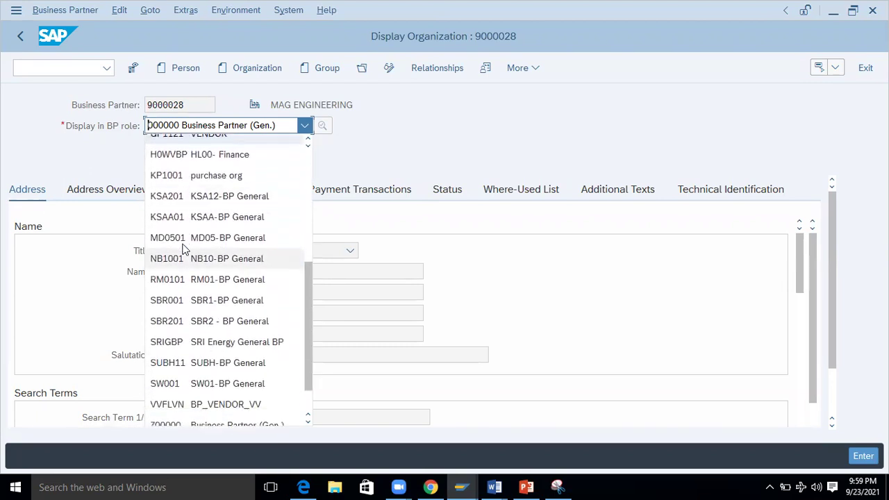
pyautogui.scroll(1, 184, 249)
pyautogui.scroll(2, 184, 248)
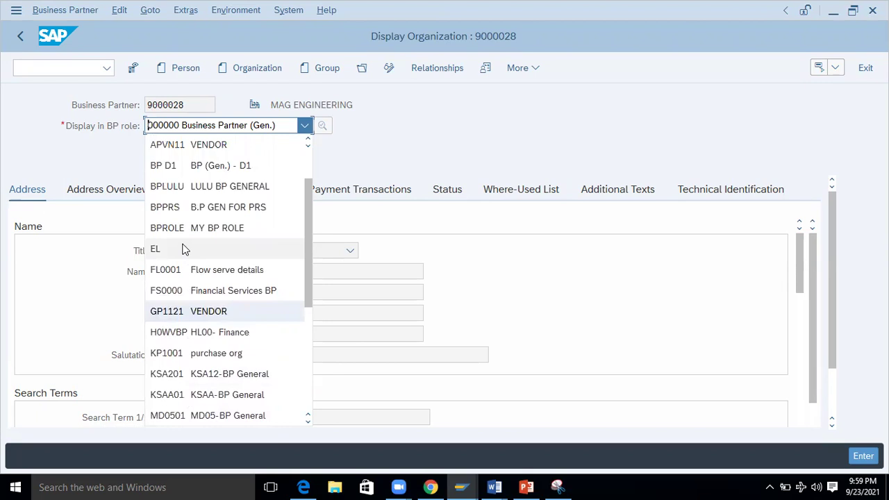
pyautogui.scroll(1, 182, 334)
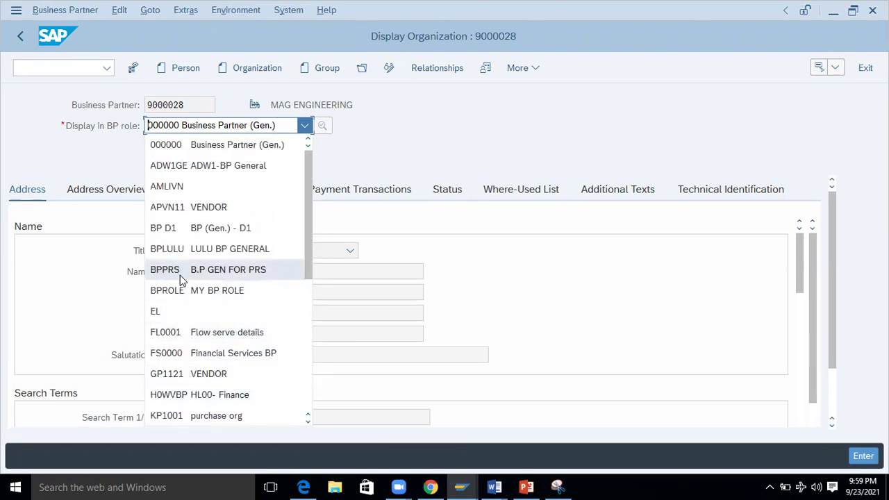
pyautogui.scroll(-2, 194, 292)
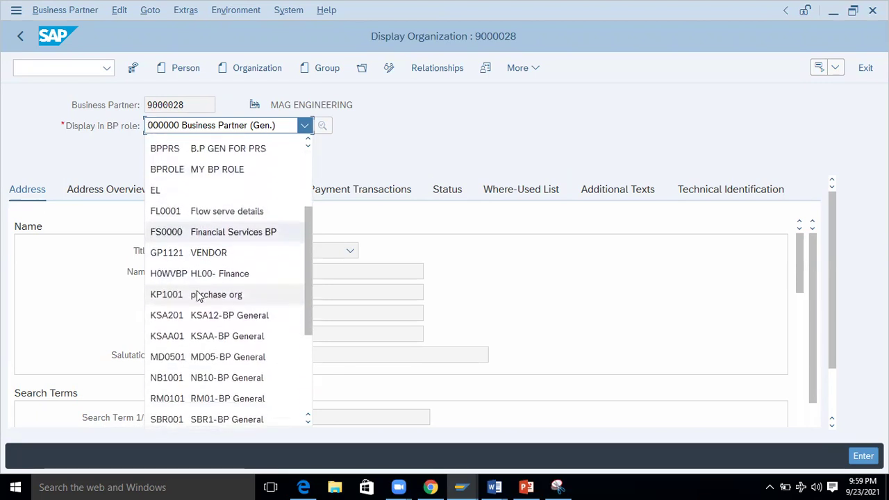
pyautogui.scroll(-1, 199, 320)
pyautogui.scroll(-2, 199, 320)
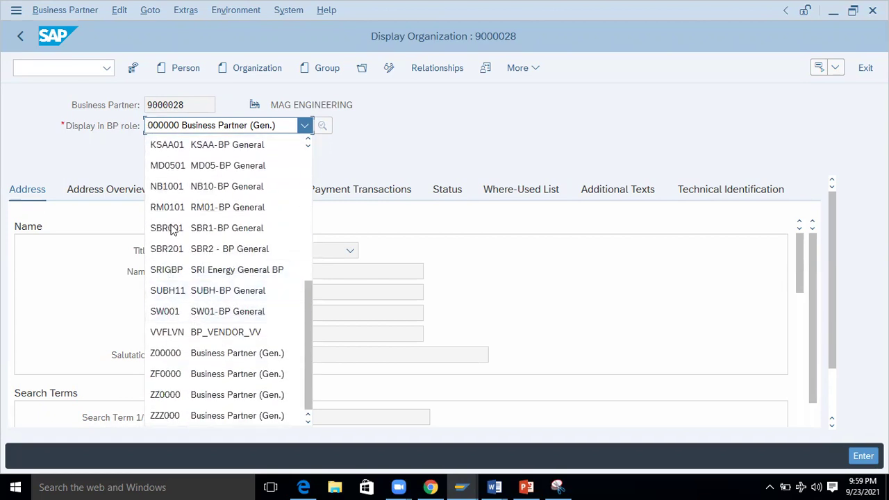
# Step: Leave the partner display for transaction SPRO with /nspro and open the SAP Reference IMG
pyautogui.click(68, 71)
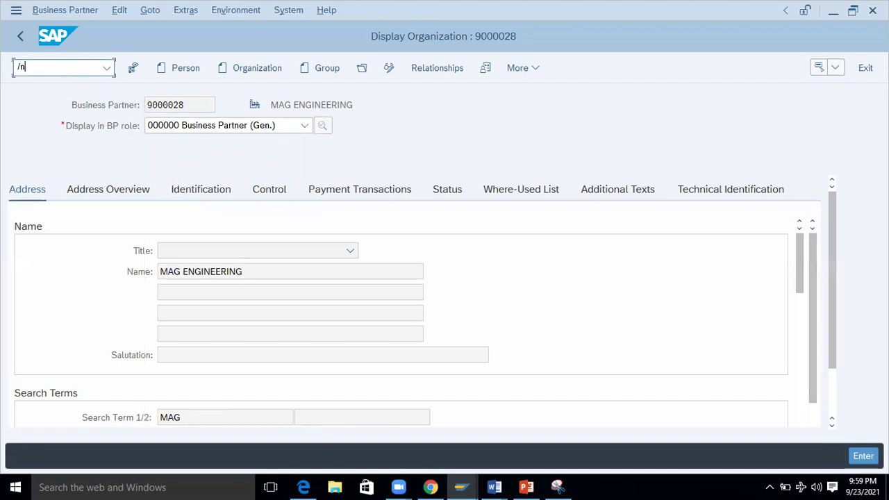
pyautogui.write('/nspro')
pyautogui.press('Return')
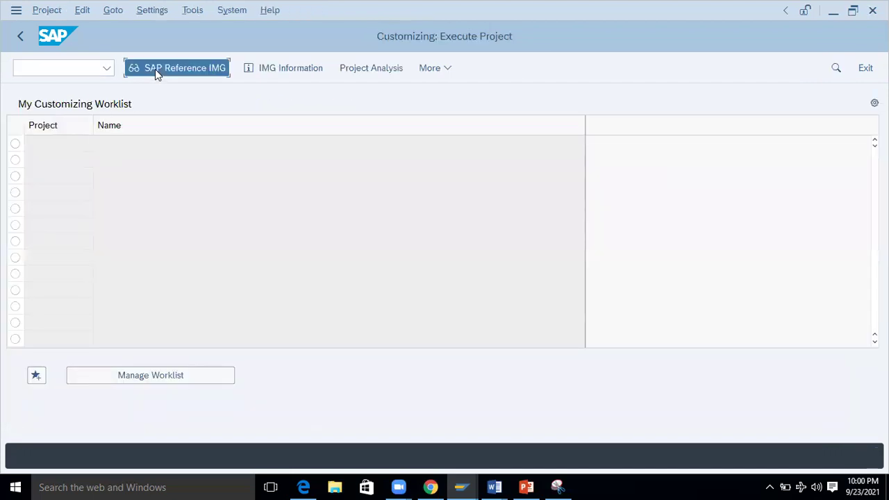
pyautogui.click(155, 68)
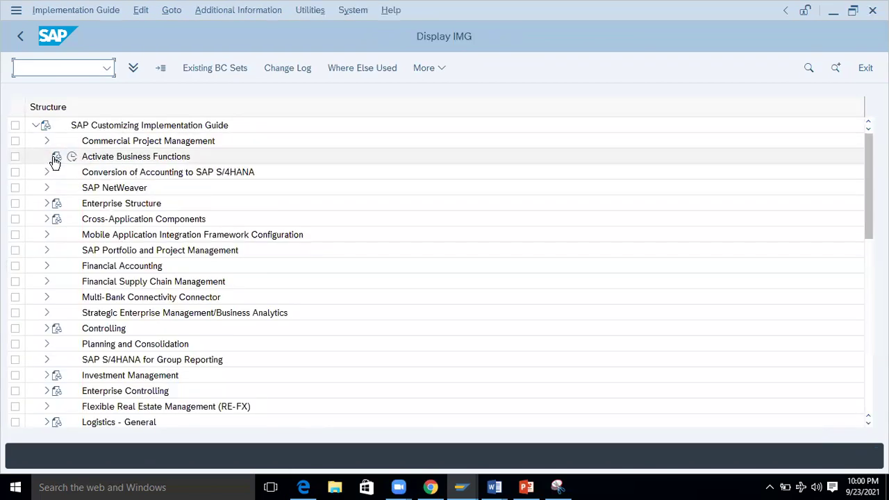
# Step: Open Define BP Roles under Cross-Application Components, SAP Business Partner, Business Partner, Basic Settings, Business Partner Roles
pyautogui.click(47, 221)
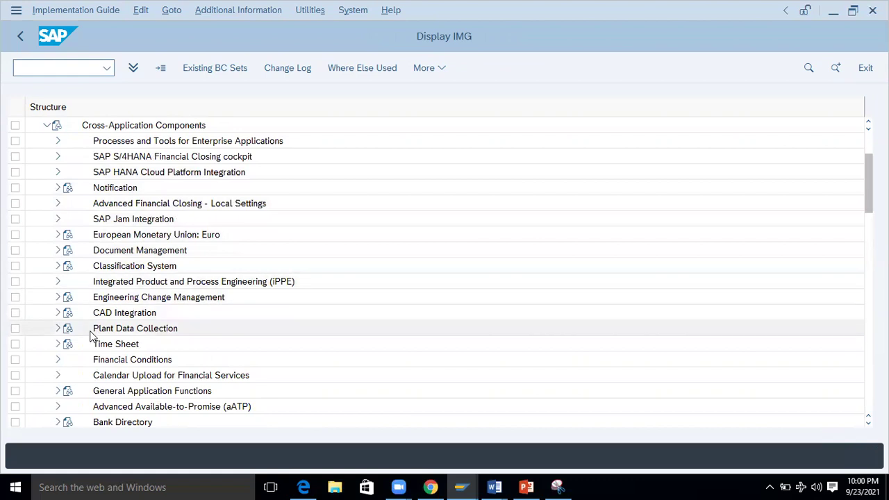
pyautogui.scroll(-2, 98, 327)
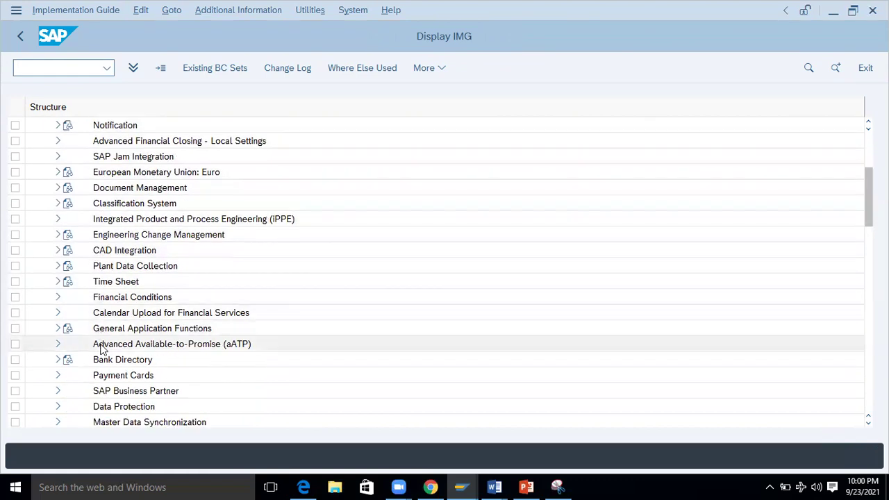
pyautogui.click(58, 391)
pyautogui.scroll(-5, 178, 368)
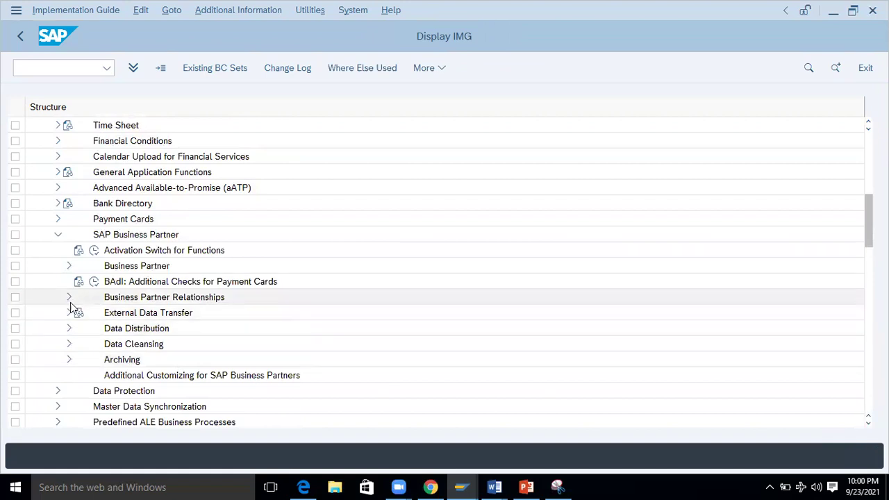
pyautogui.click(67, 266)
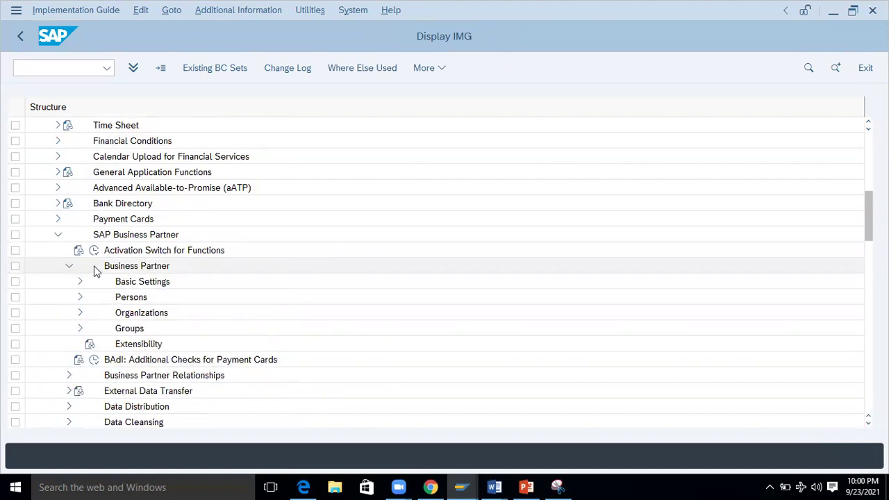
pyautogui.click(80, 282)
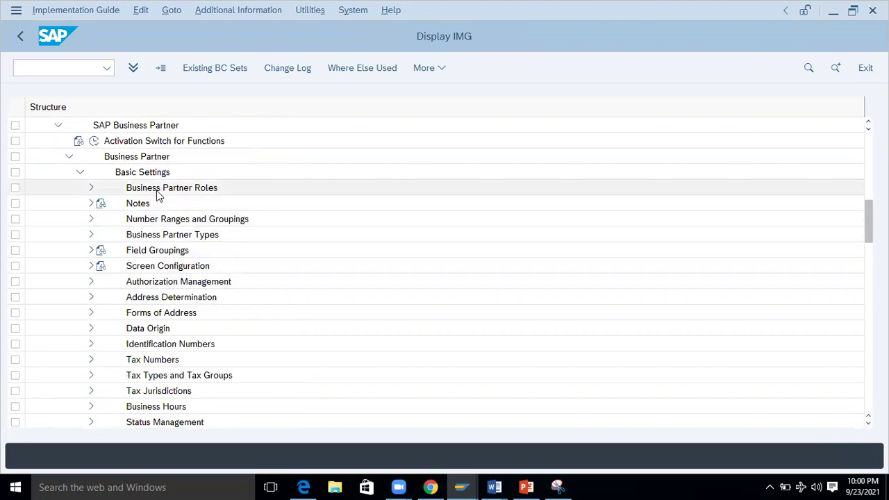
pyautogui.click(92, 189)
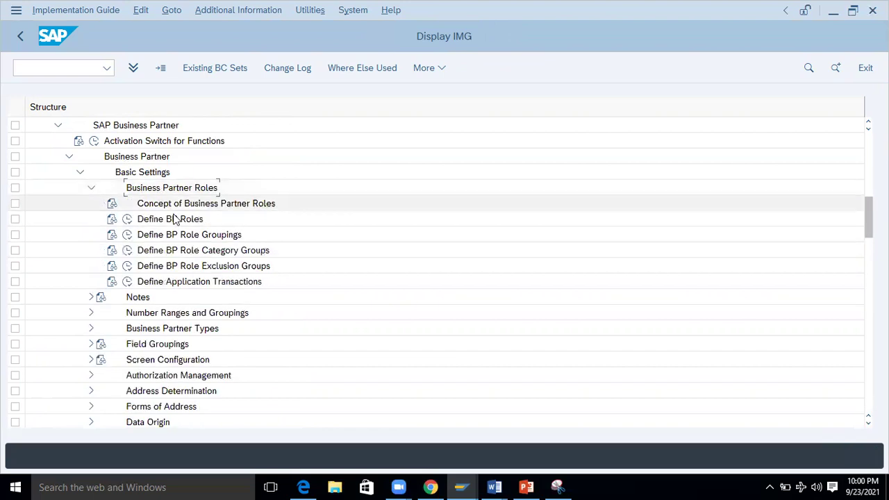
pyautogui.click(127, 219)
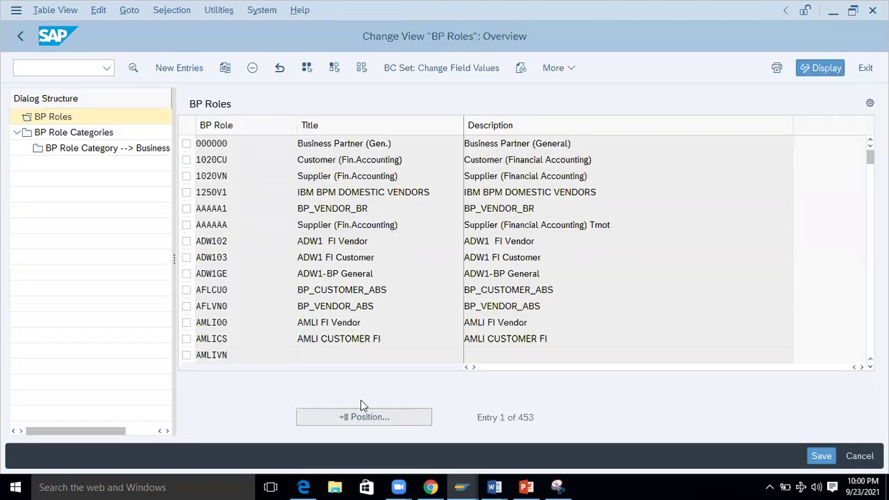
# Step: Position the BP Roles overview at role FLVN00
pyautogui.click(362, 415)
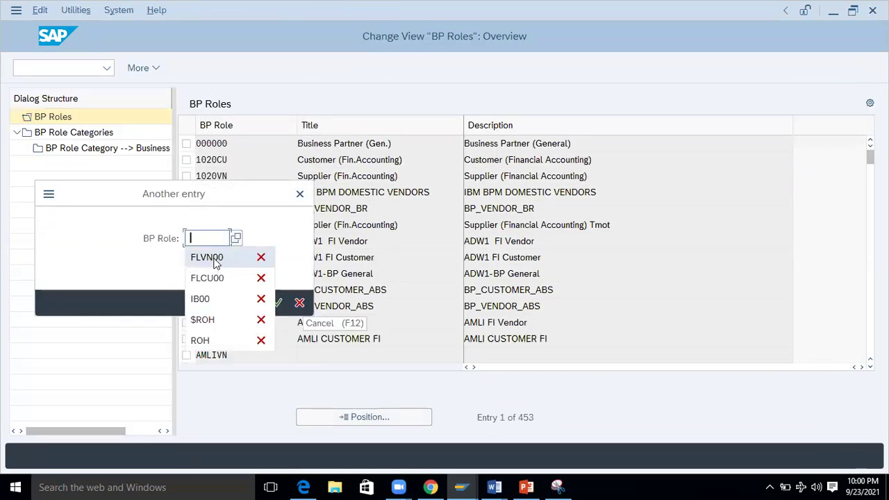
pyautogui.click(207, 258)
pyautogui.press('Return')
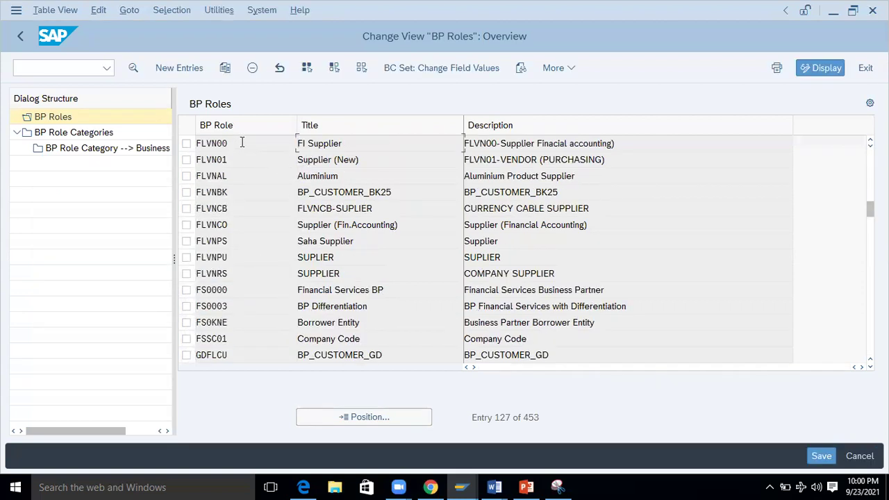
# Step: Examine the titles and descriptions of BP roles FLVN00 and FLVN01, and leave the BP Roles overview
pyautogui.moveTo(355, 144); pyautogui.dragTo(298, 143)
pyautogui.doubleClick(218, 160)
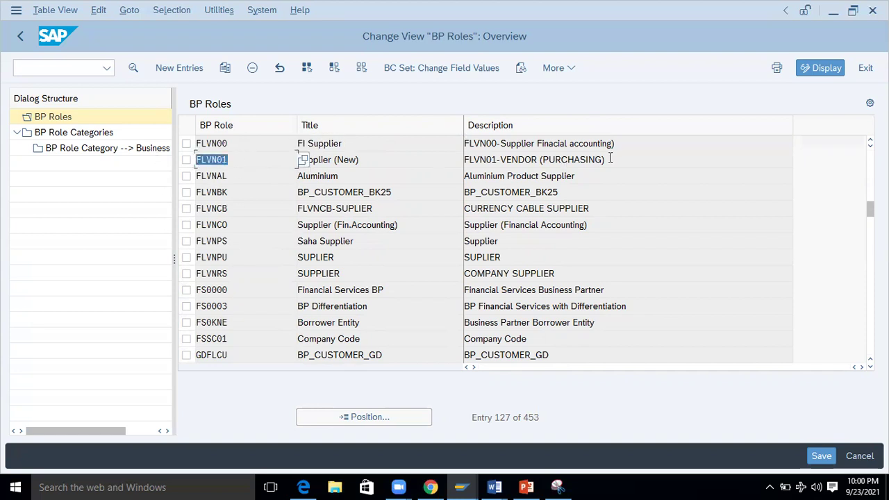
pyautogui.moveTo(610, 159); pyautogui.dragTo(464, 160)
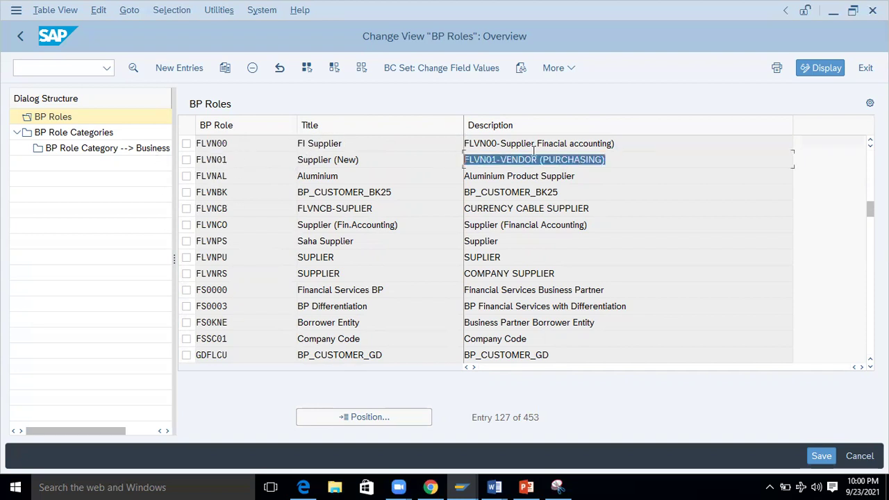
pyautogui.click(614, 159)
pyautogui.doubleClick(627, 144)
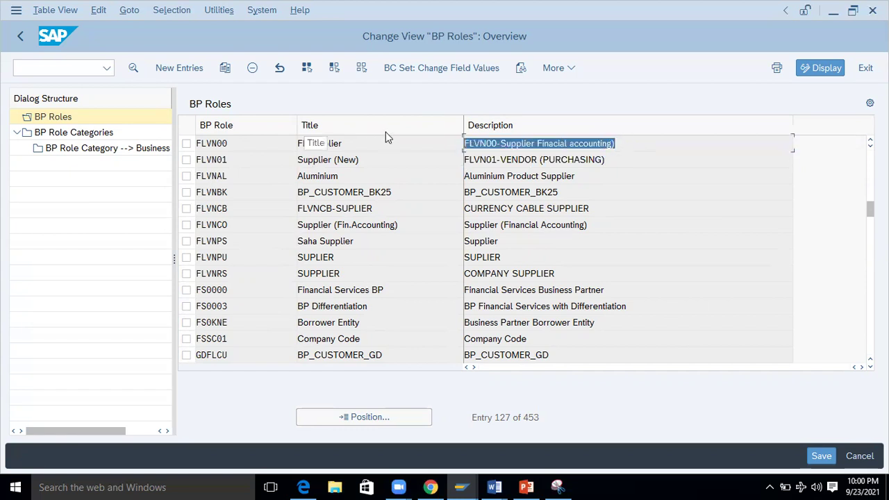
pyautogui.press('F3')
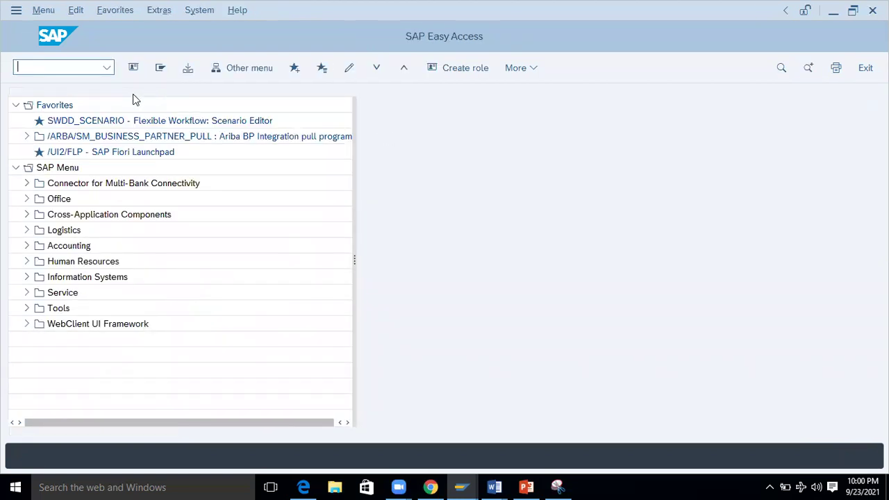
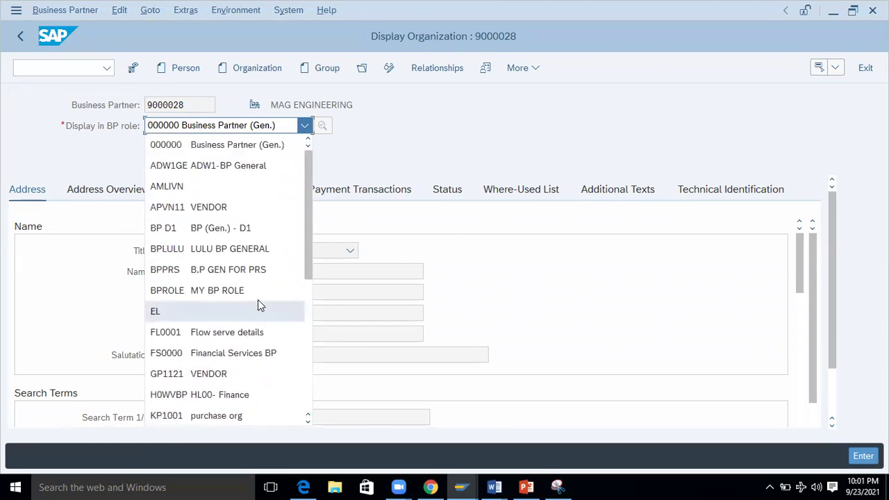
# Step: Check the end of MAG ENGINEERING's display role list, close it, and switch the business partner to change mode
pyautogui.scroll(-5, 259, 275)
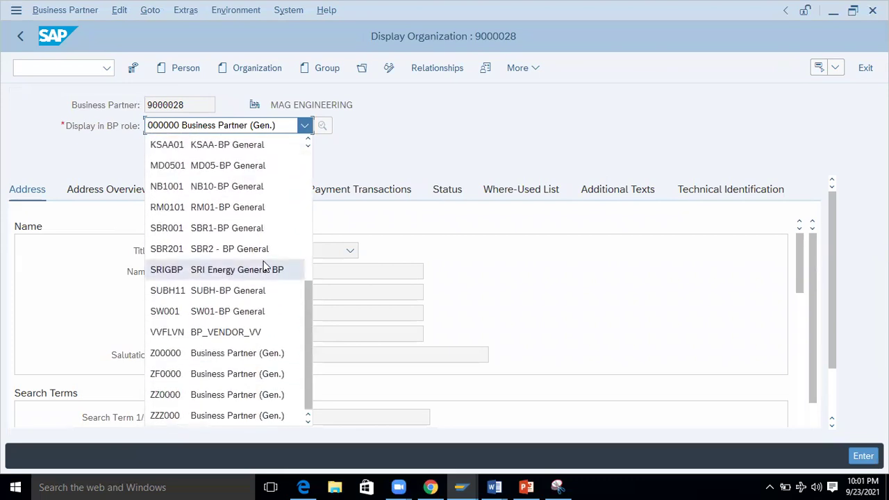
pyautogui.click(426, 122)
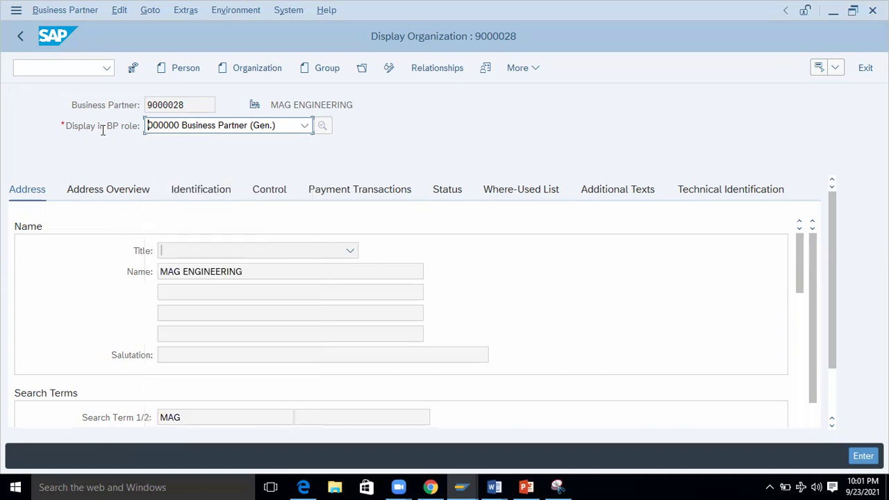
pyautogui.click(391, 69)
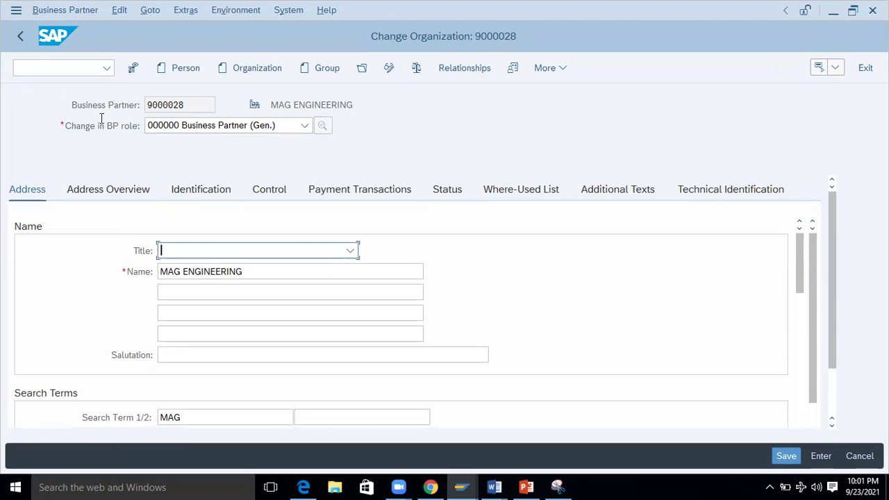
# Step: Select the new BP role FLVN01 Supplier (New) for MAG ENGINEERING and open its purchasing data
pyautogui.click(299, 126)
pyautogui.scroll(-2, 228, 275)
pyautogui.scroll(-15, 227, 277)
pyautogui.scroll(-20, 200, 334)
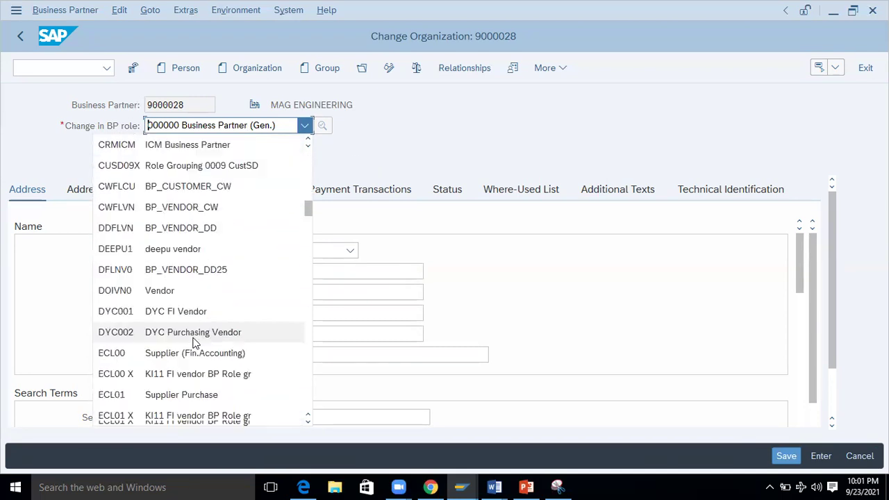
pyautogui.scroll(-5, 193, 340)
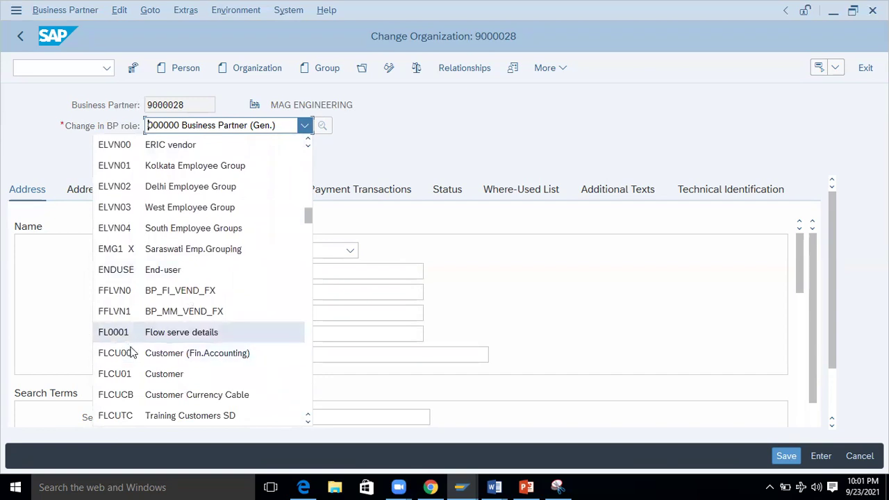
pyautogui.scroll(-3, 132, 352)
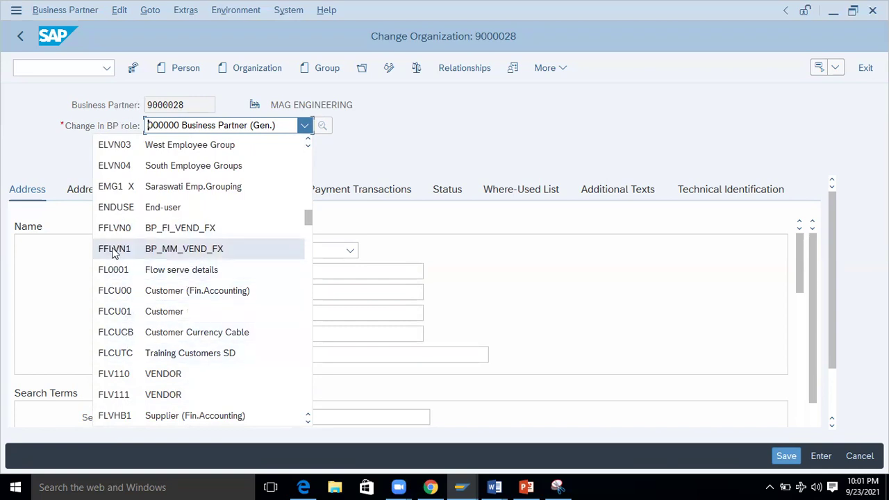
pyautogui.scroll(-2, 127, 306)
pyautogui.scroll(-4, 127, 305)
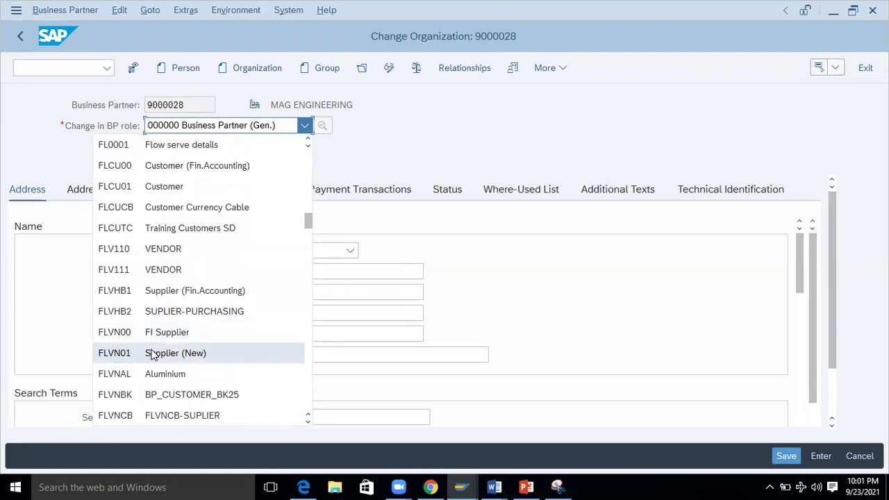
pyautogui.click(153, 355)
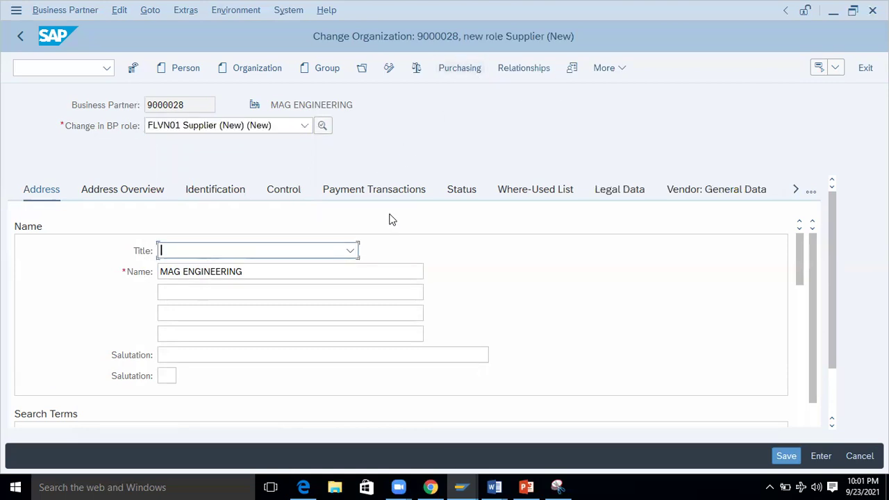
pyautogui.click(459, 69)
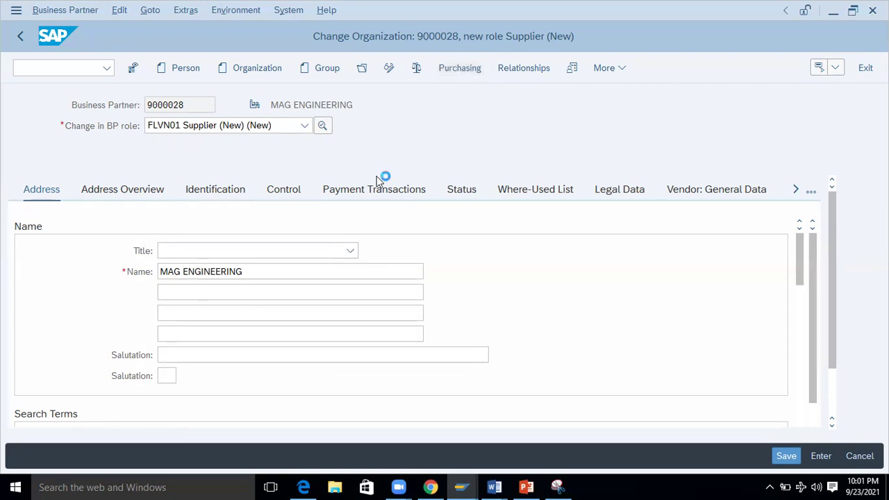
# Step: Assign purchasing organization YRPO, YRK PURCHASE ORG1, to the supplier role
pyautogui.click(167, 208)
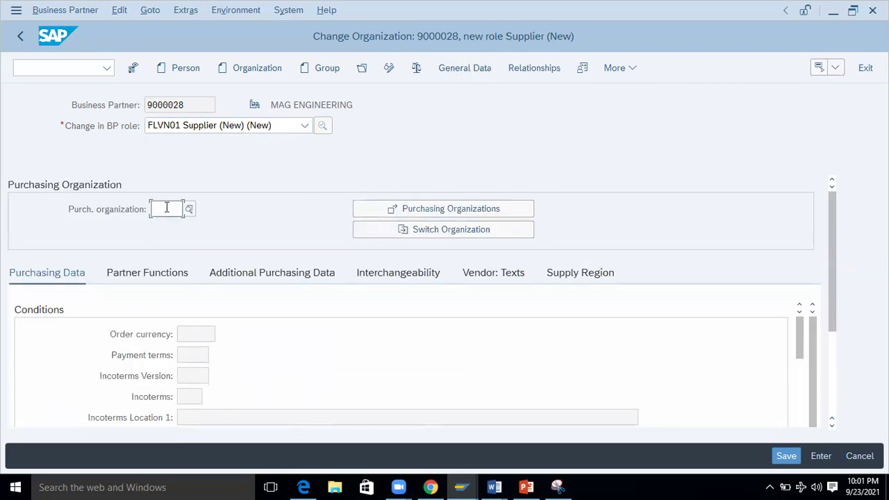
pyautogui.click(185, 210)
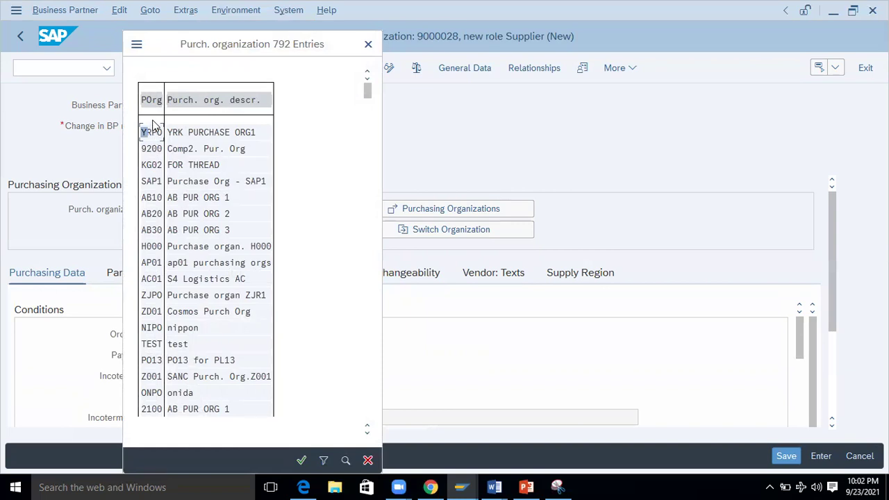
pyautogui.doubleClick(145, 132)
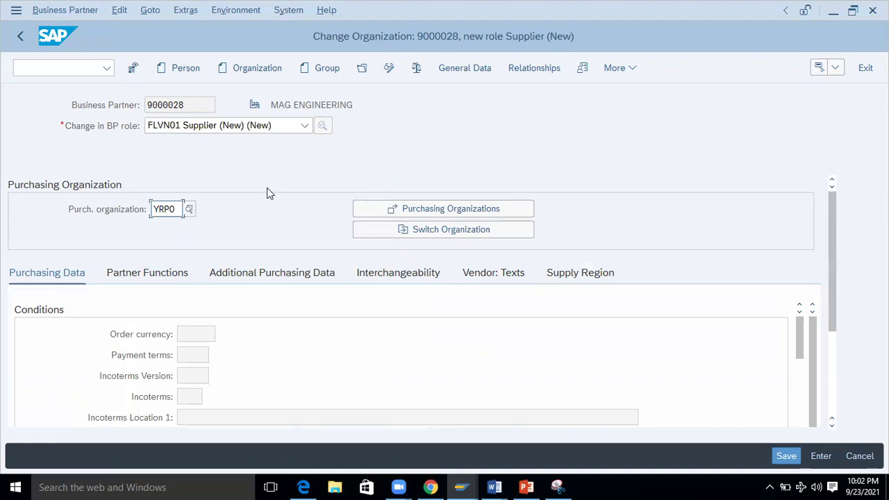
pyautogui.press('Return')
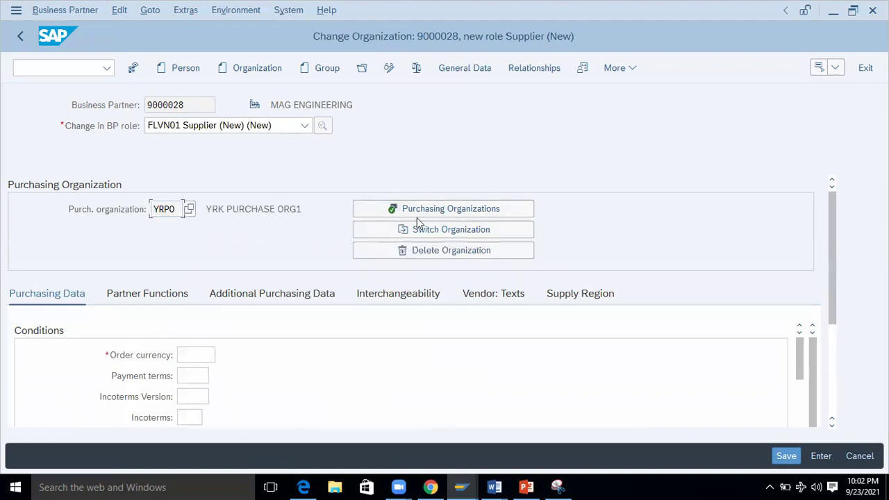
# Step: Set the order currency to INR and the payment terms to 0003 in the purchasing conditions
pyautogui.click(198, 354)
pyautogui.write('INR')
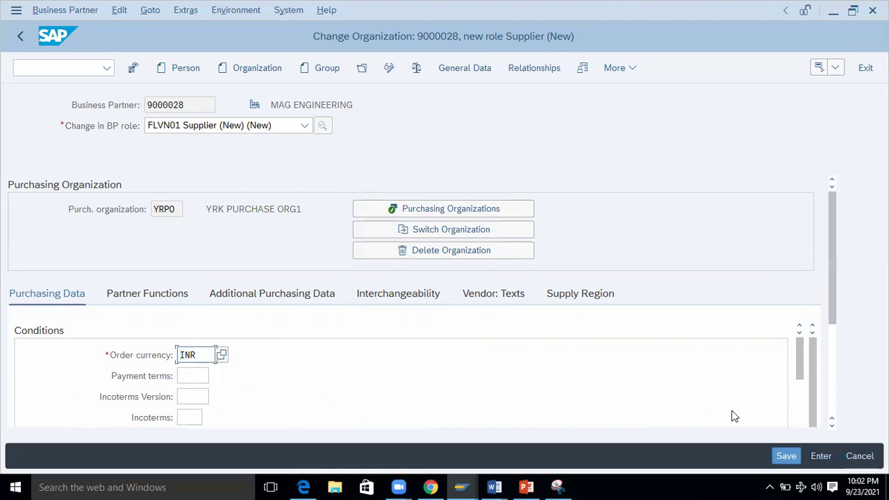
pyautogui.press('Tab')
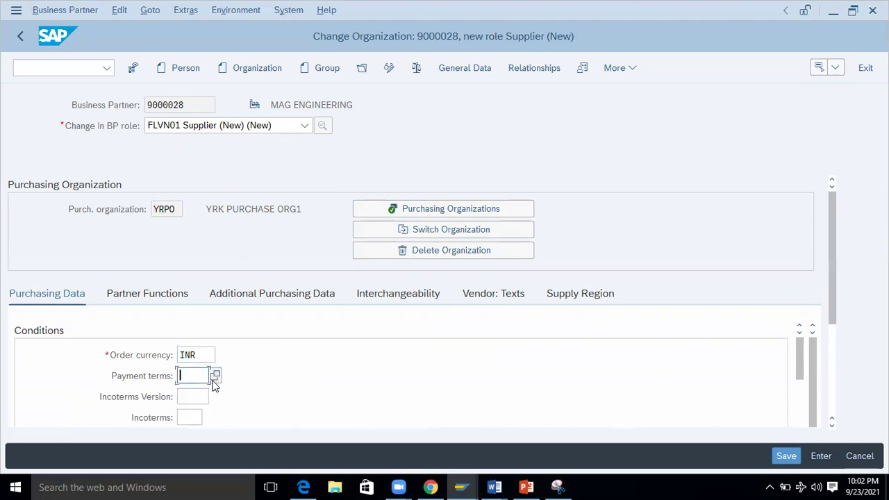
pyautogui.press('F4')
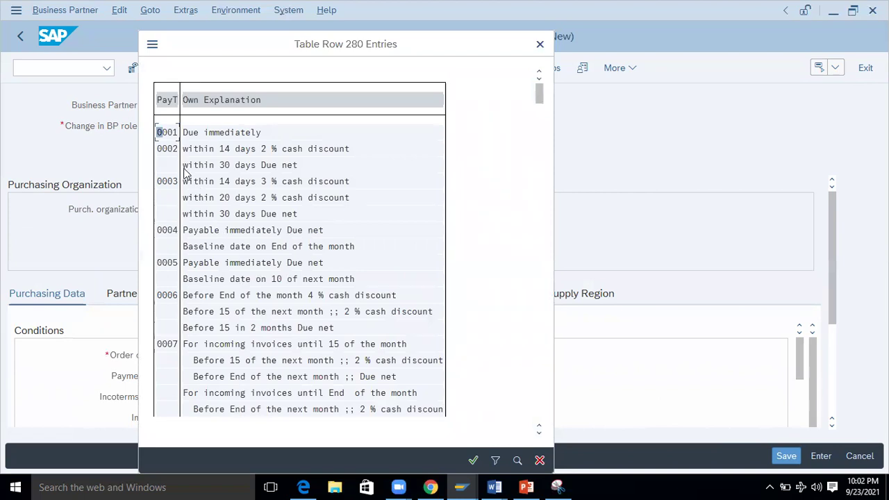
pyautogui.doubleClick(202, 215)
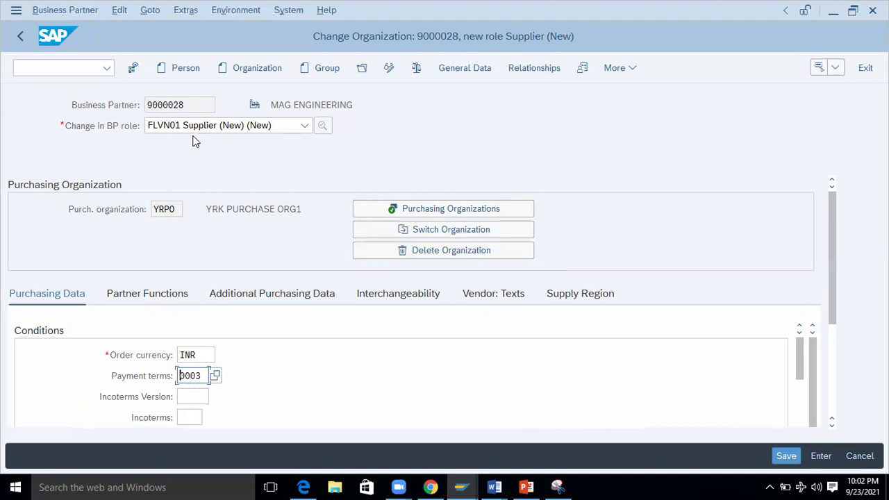
# Step: Try to save the supplier role, and set the standard address's language to EN English and country to IN
pyautogui.click(786, 455)
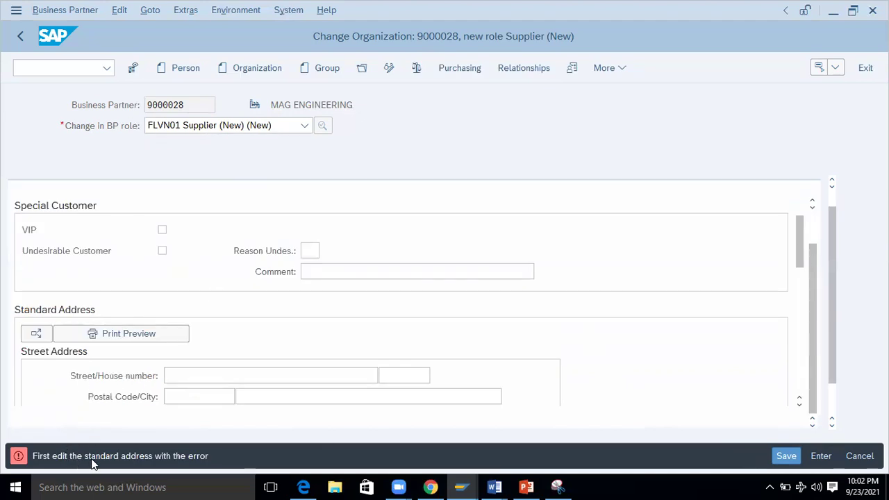
pyautogui.scroll(-10, 257, 309)
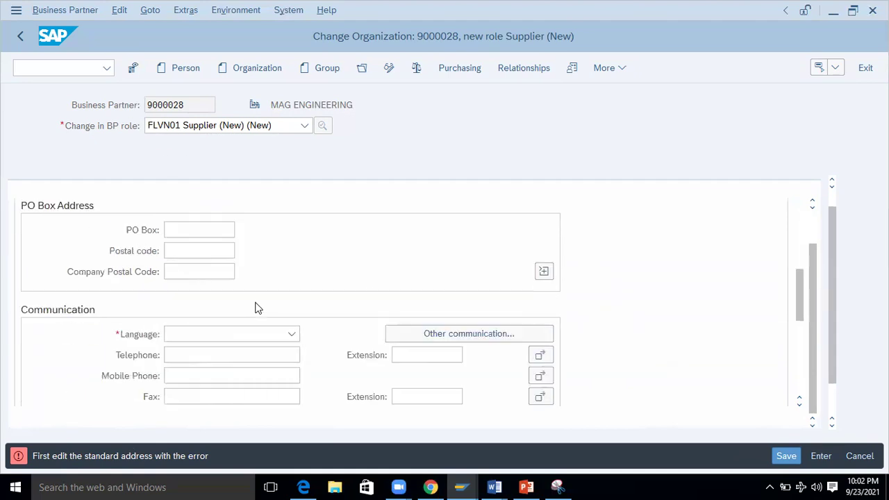
pyautogui.click(291, 273)
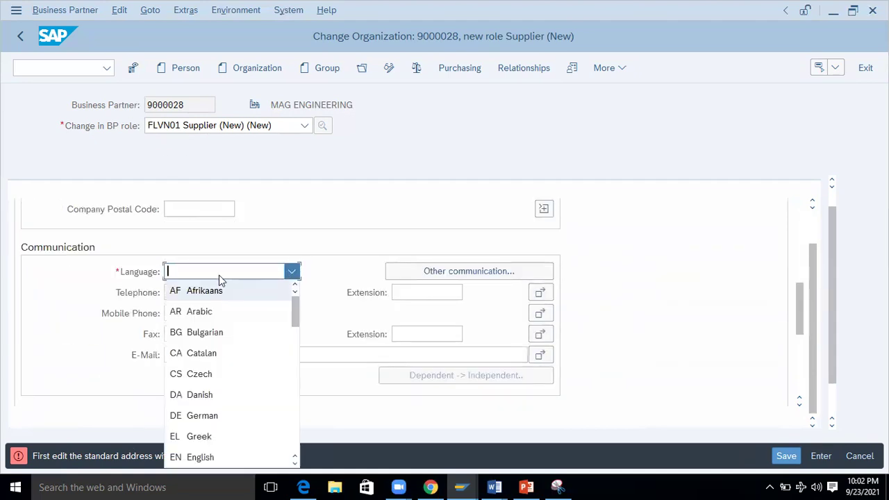
pyautogui.click(194, 456)
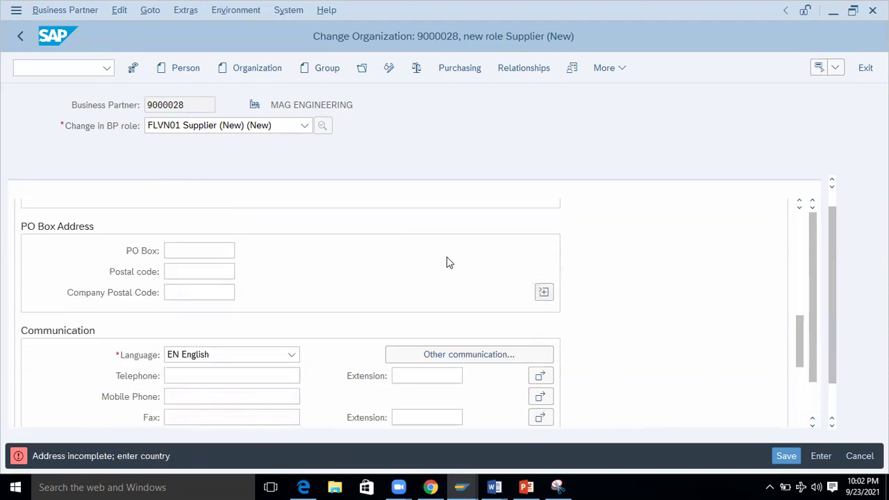
pyautogui.write('IN')
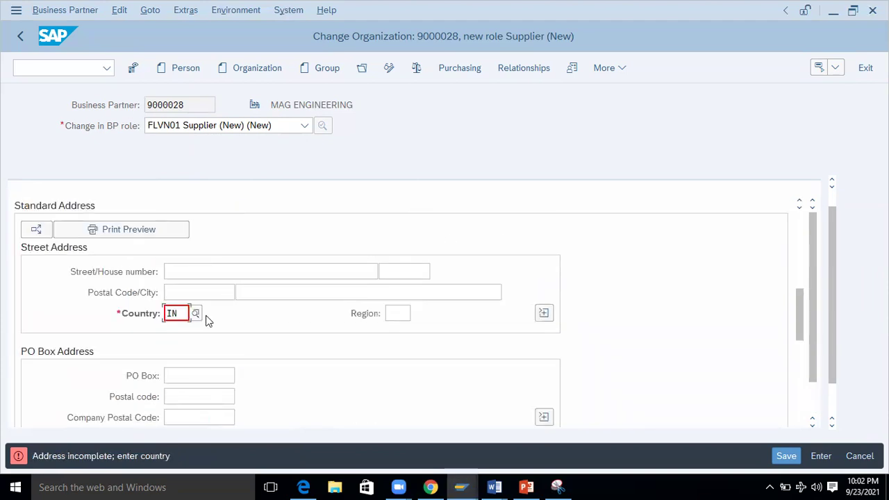
pyautogui.press('Return')
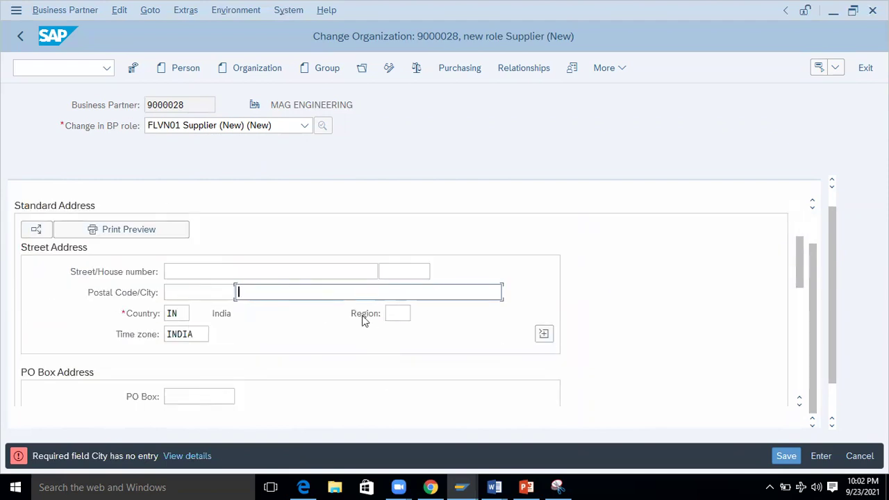
# Step: Complete the street address with the postal code, region KA and city Bangalore, and save the business partner
pyautogui.click(198, 292)
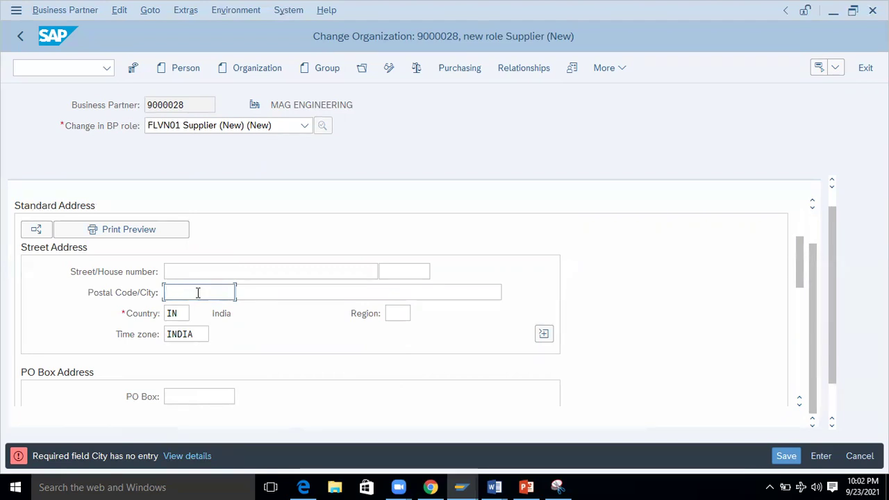
pyautogui.write('560085')
pyautogui.click(396, 314)
pyautogui.write('KA')
pyautogui.press('Return')
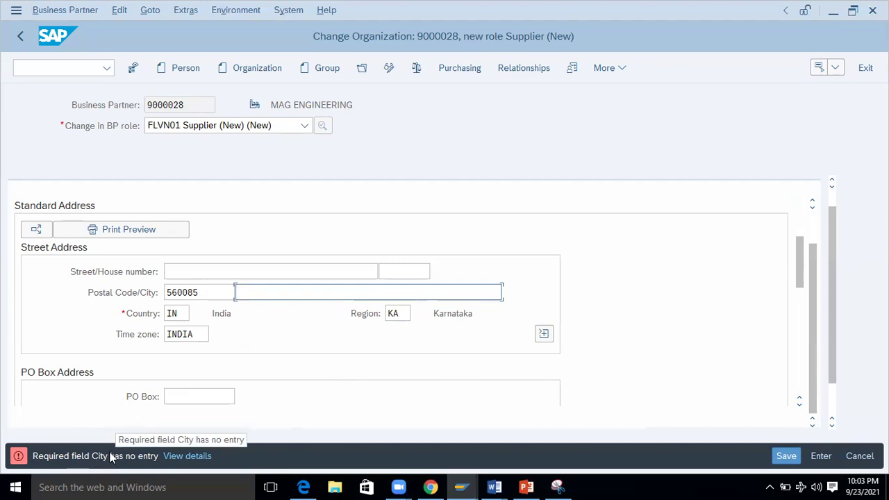
pyautogui.write('Bangalore')
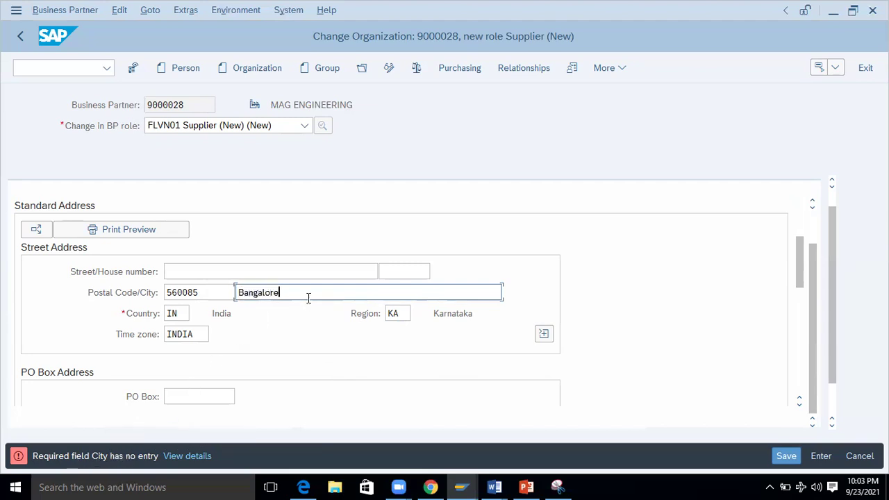
pyautogui.click(786, 456)
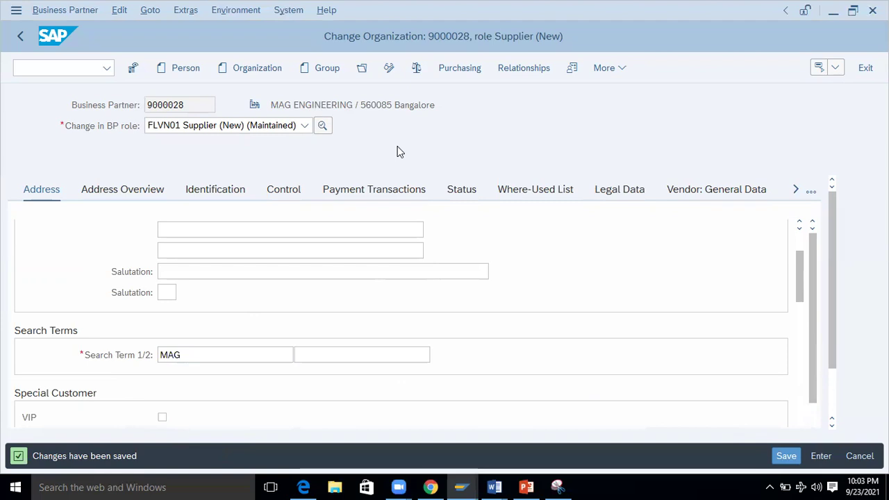
# Step: Review MAG ENGINEERING's purchasing data, including its partner functions, additional purchasing data, vendor texts and supply region
pyautogui.click(455, 68)
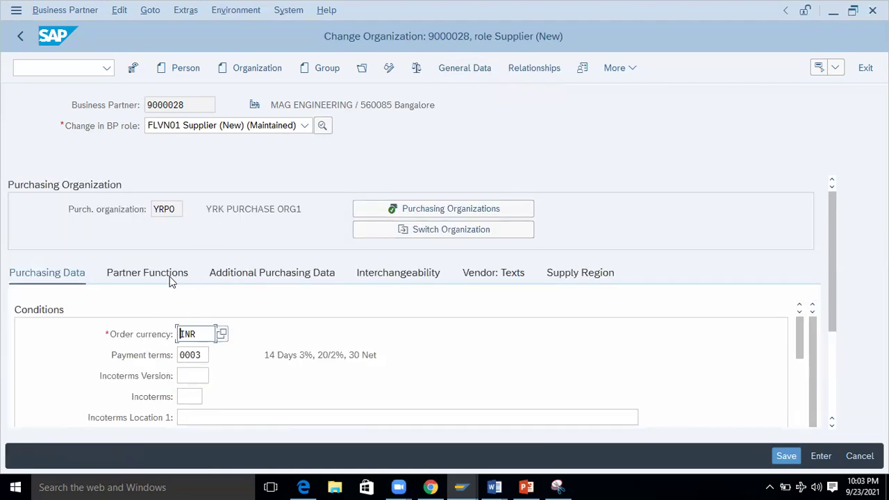
pyautogui.click(167, 279)
pyautogui.click(265, 279)
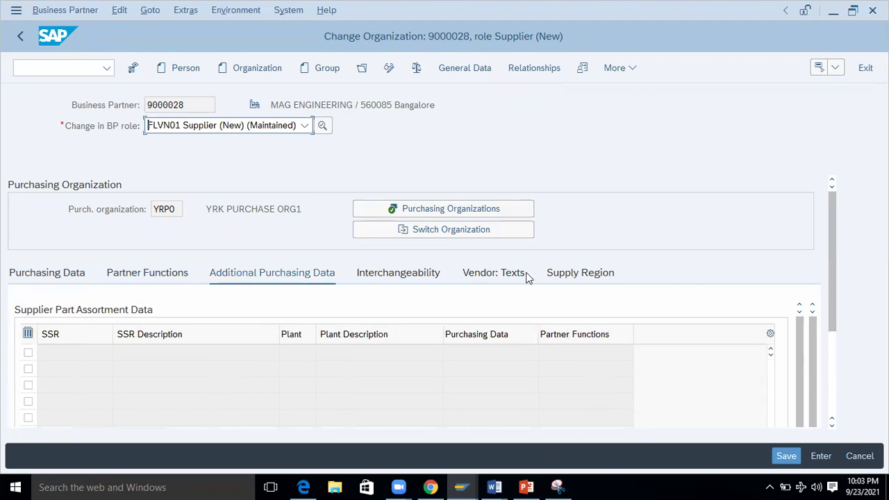
pyautogui.click(399, 281)
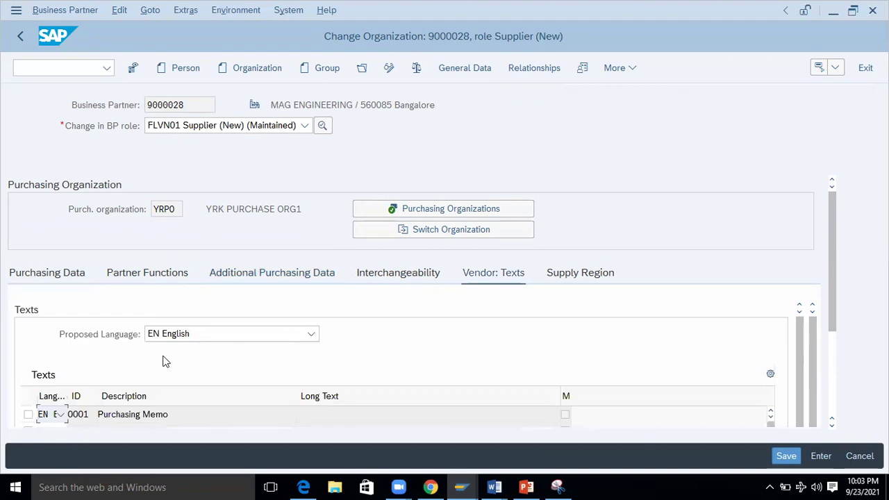
pyautogui.scroll(-1, 199, 366)
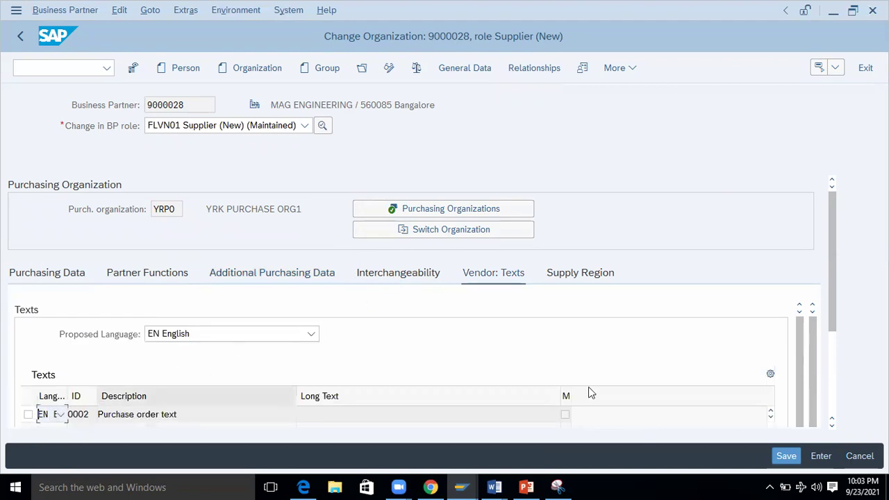
pyautogui.click(588, 281)
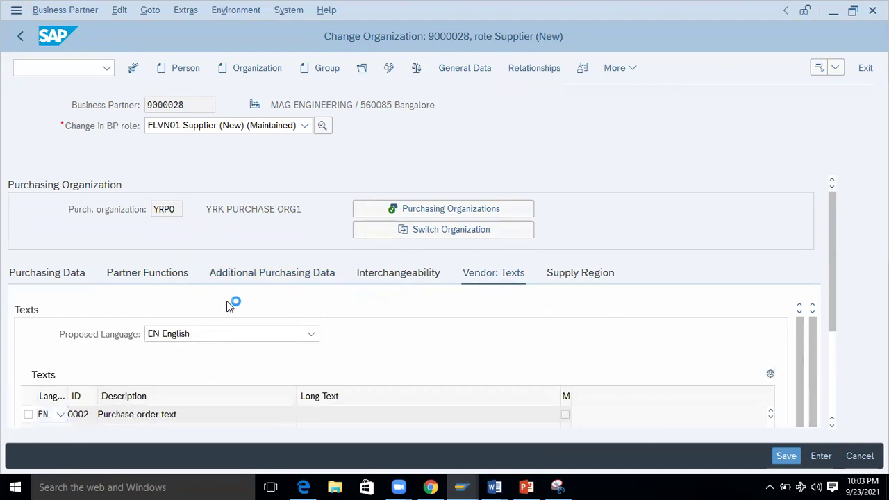
pyautogui.click(70, 281)
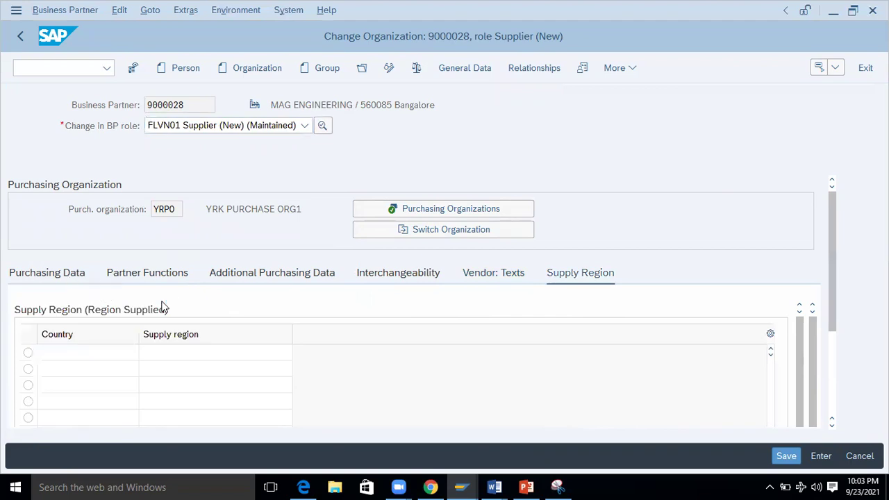
pyautogui.click(171, 278)
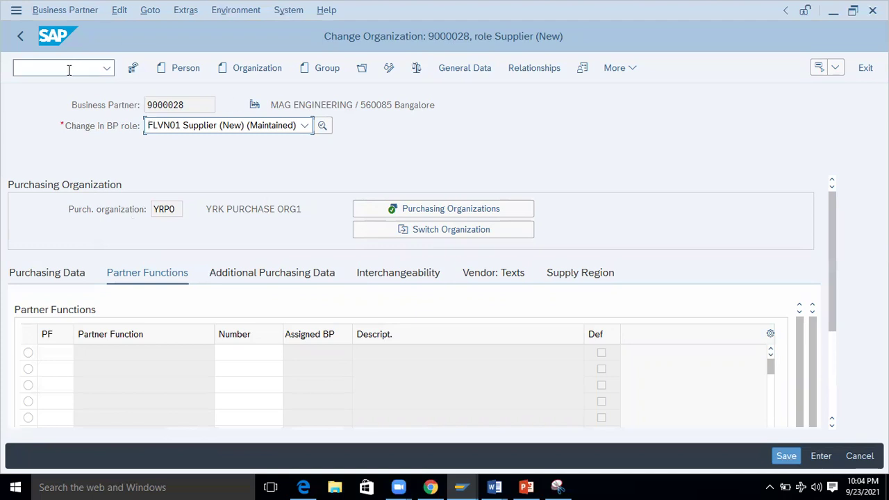
# Step: Find and select the new BP role FLVN00 FI Supplier for MAG ENGINEERING
pyautogui.click(304, 125)
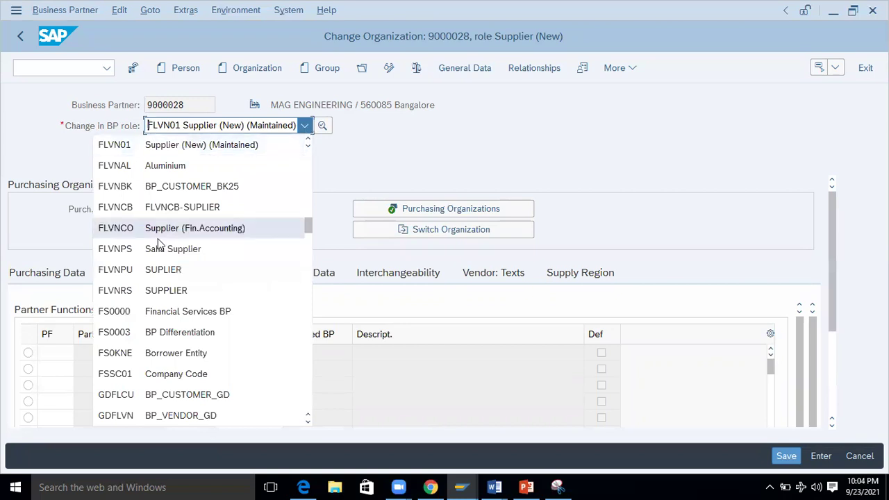
pyautogui.scroll(-2, 157, 303)
pyautogui.scroll(-7, 157, 303)
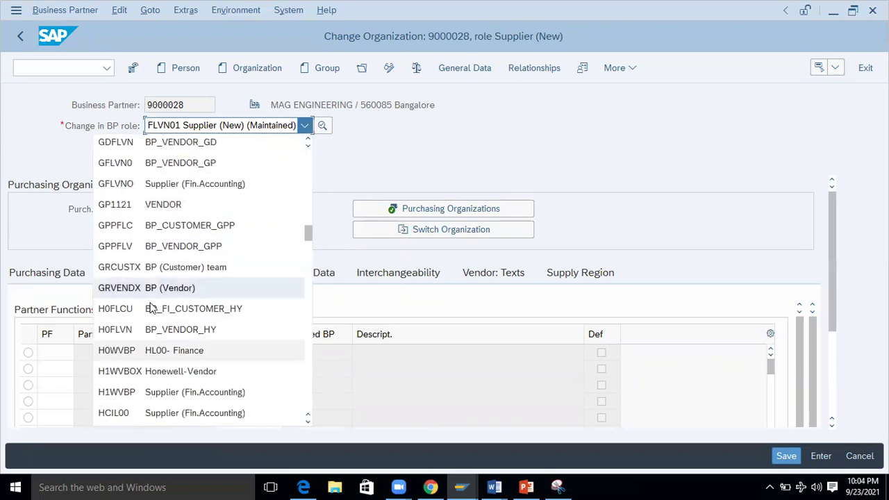
pyautogui.scroll(6, 150, 308)
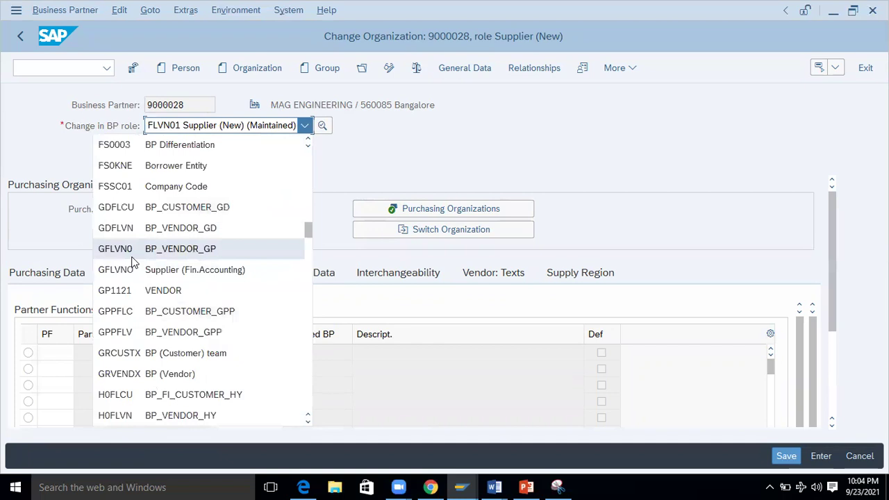
pyautogui.scroll(2, 119, 286)
pyautogui.scroll(2, 116, 248)
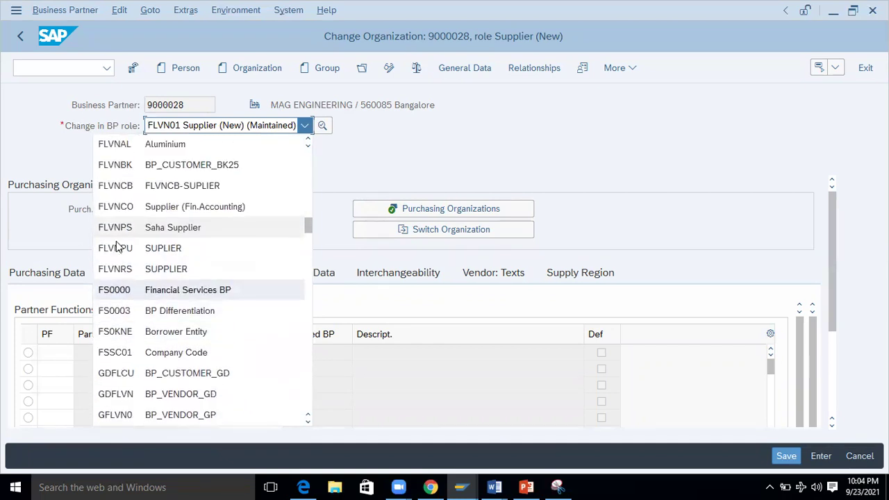
pyautogui.click(120, 192)
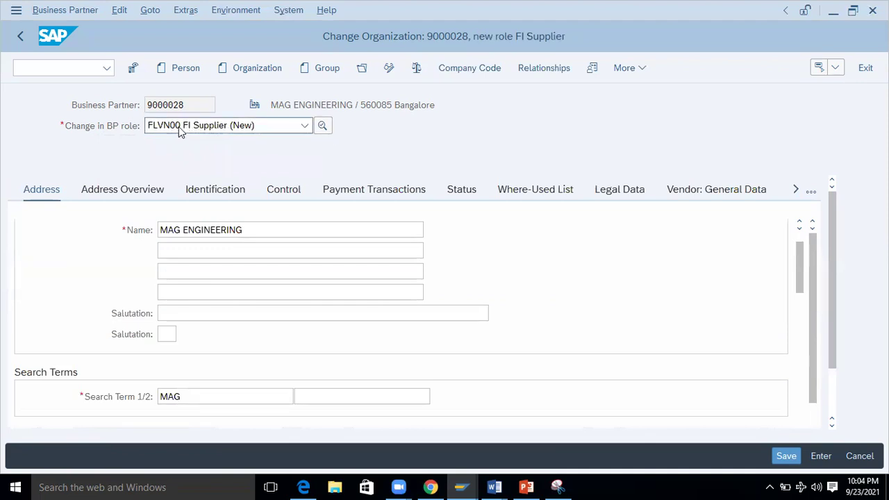
# Step: Open the FI supplier's company code data and assign company code 0001, SAP India Ltd
pyautogui.click(476, 78)
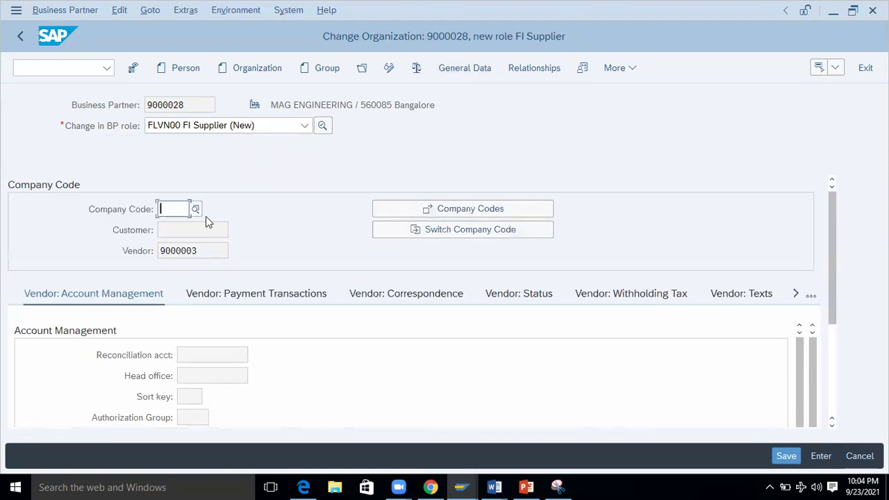
pyautogui.press('F4')
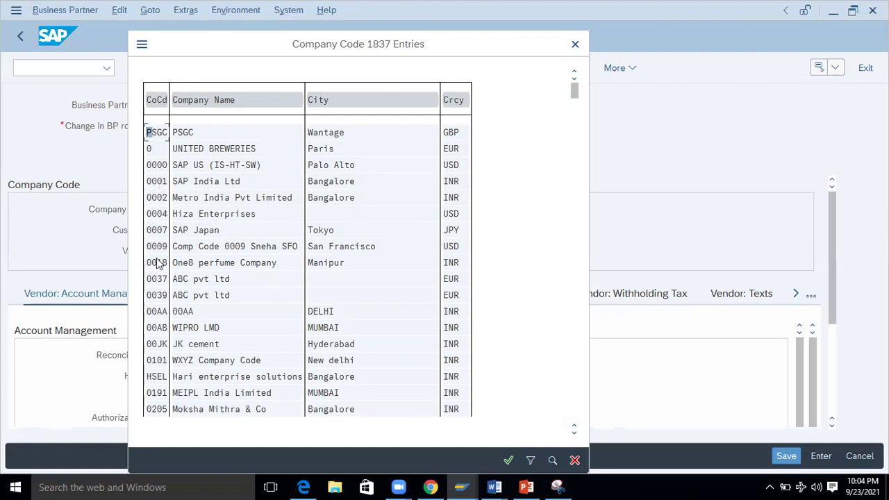
pyautogui.doubleClick(155, 182)
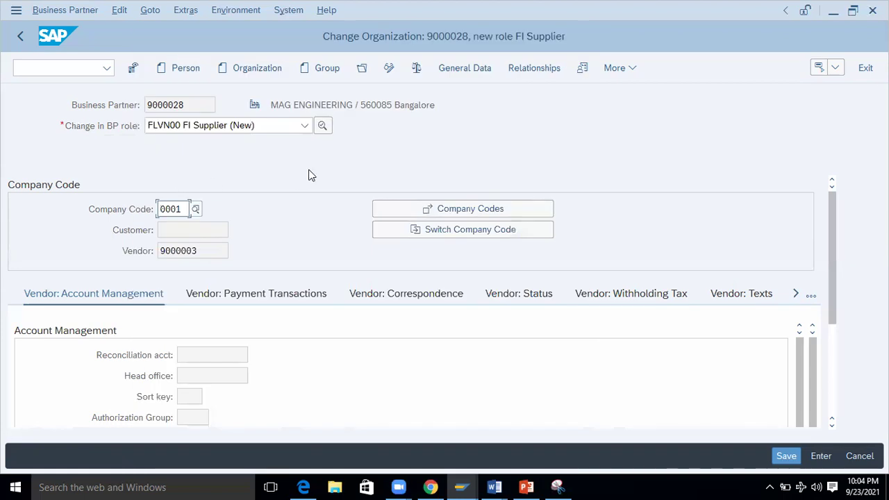
pyautogui.press('Return')
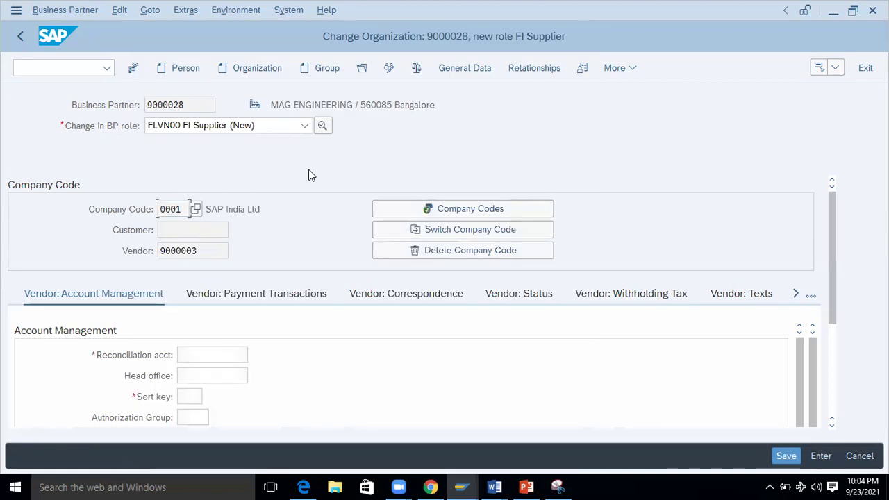
# Step: Set the vendor's reconciliation account to 13110000 Payables for Materials - Domestic and the sort key to 010 Purchase order no., and try to save
pyautogui.click(194, 353)
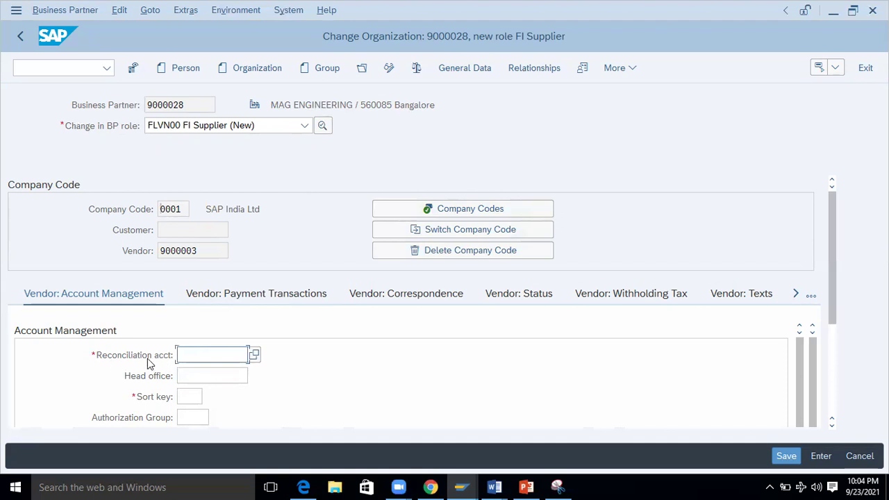
pyautogui.click(255, 355)
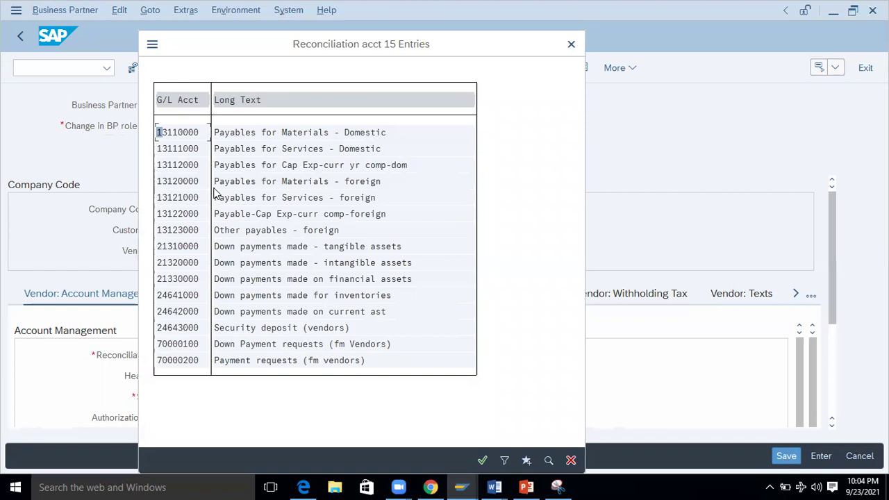
pyautogui.doubleClick(182, 132)
pyautogui.click(185, 397)
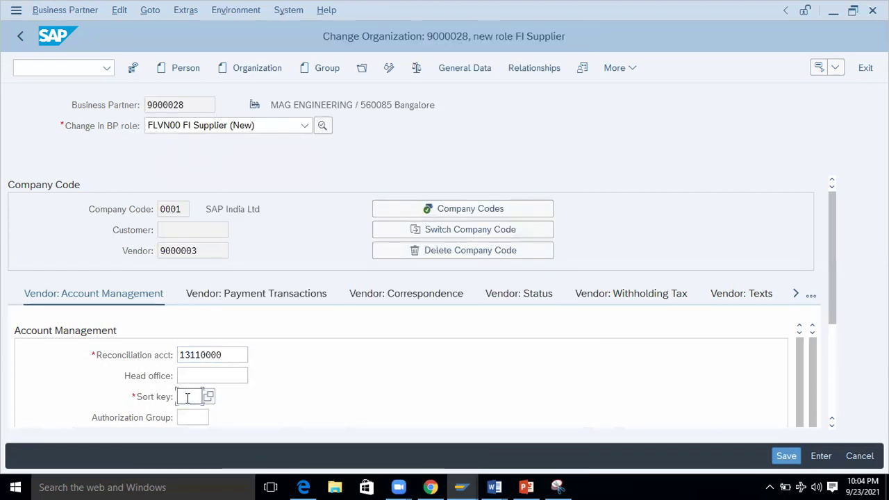
pyautogui.click(206, 397)
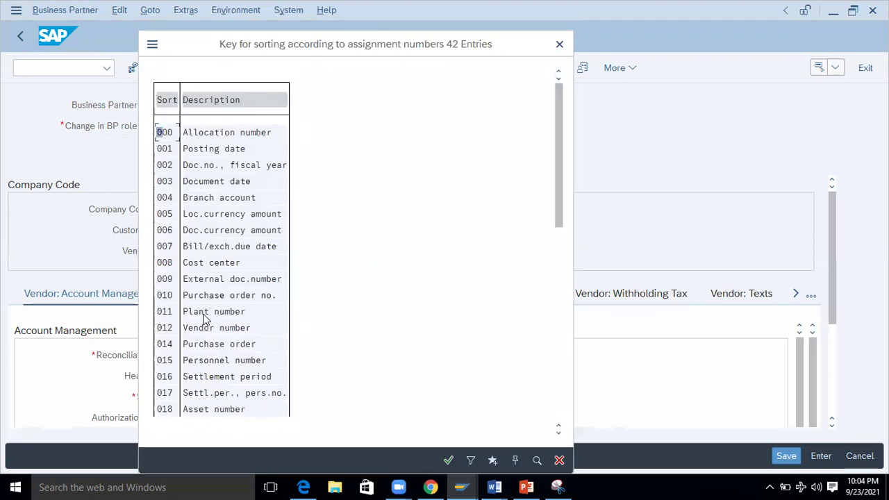
pyautogui.doubleClick(170, 297)
pyautogui.press('Return')
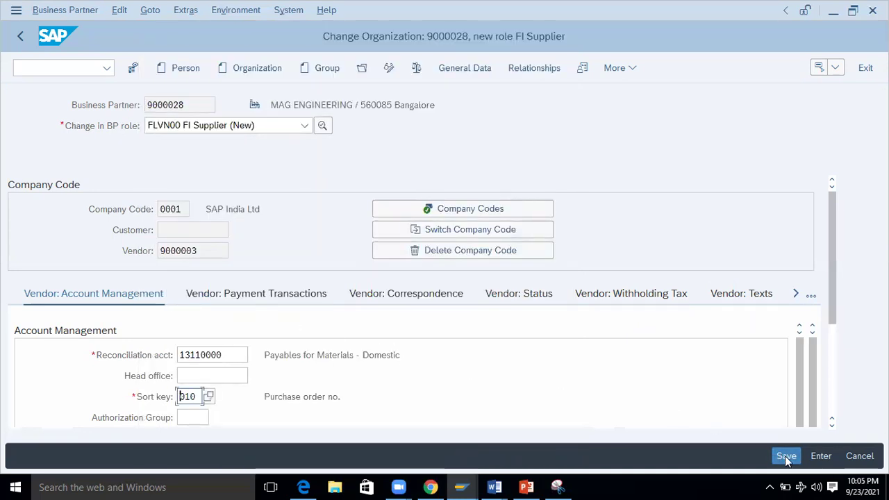
pyautogui.click(787, 456)
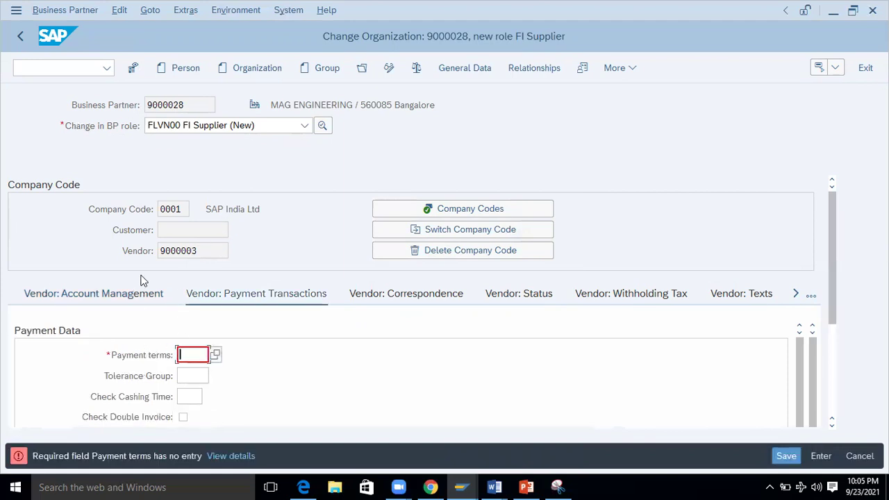
# Step: Copy the business partner number and paste it above the BUT000 table note on slide 2 in PowerPoint
pyautogui.doubleClick(206, 250)
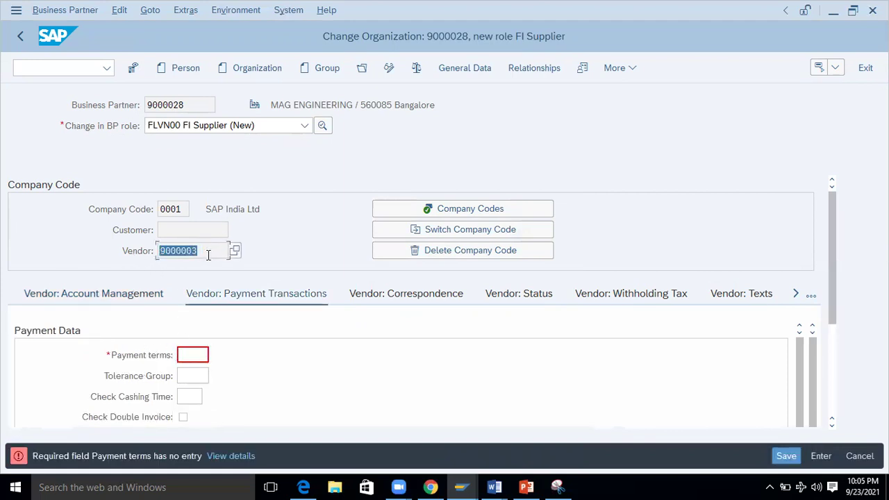
pyautogui.press('Home')
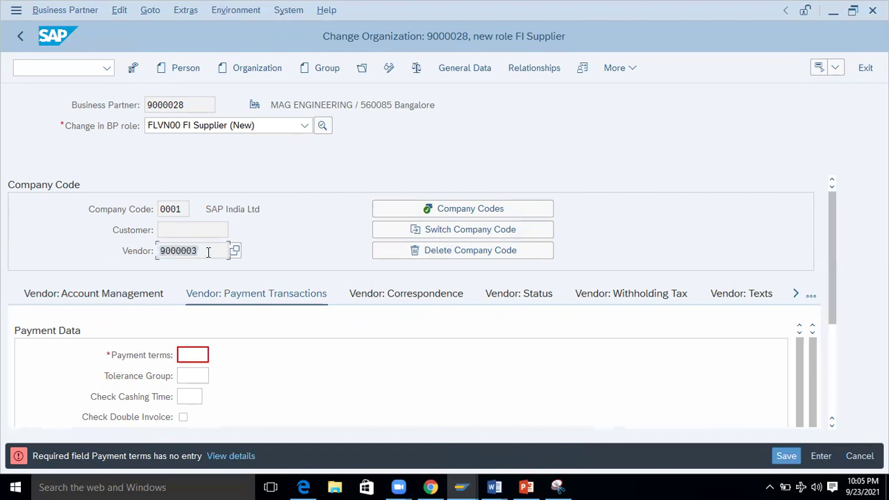
pyautogui.doubleClick(151, 107)
pyautogui.hotkey('ctrl', 'c')
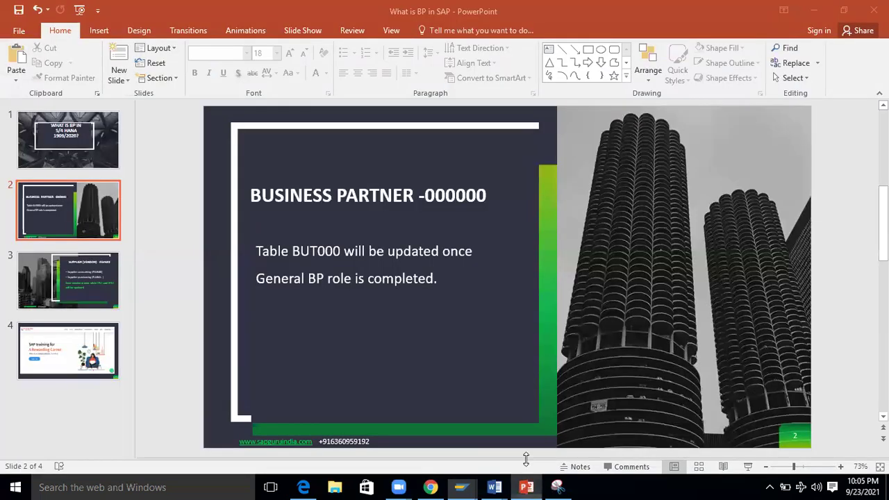
pyautogui.click(527, 487)
pyautogui.click(445, 278)
pyautogui.click(409, 230)
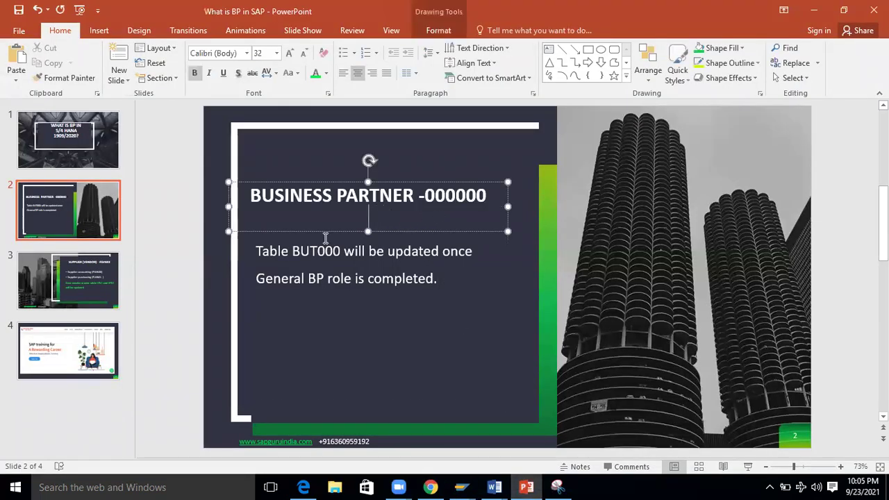
pyautogui.click(252, 250)
pyautogui.press('Return')
pyautogui.press('Return')
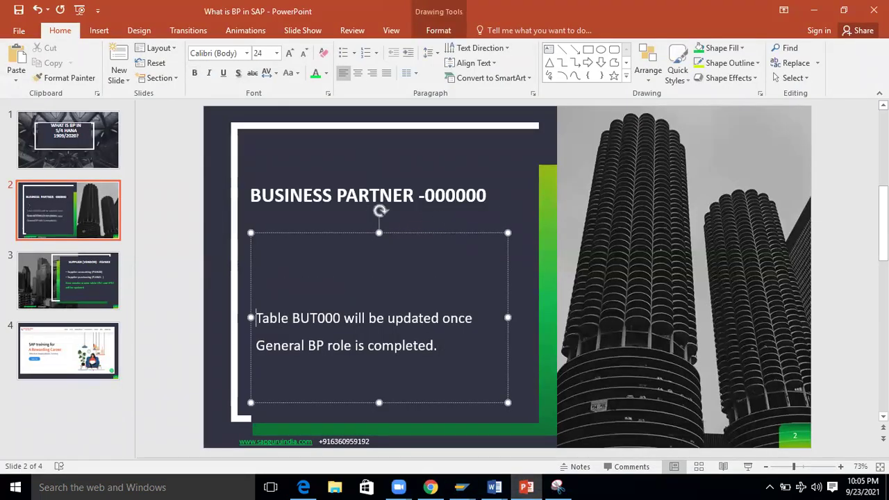
pyautogui.click(270, 269)
pyautogui.hotkey('ctrl', 'v')
# Step: Copy the vendor number from SAP and add it to PowerPoint slide 3 as an unbulleted line below Supplier purchasing (FLVN01)
pyautogui.click(75, 290)
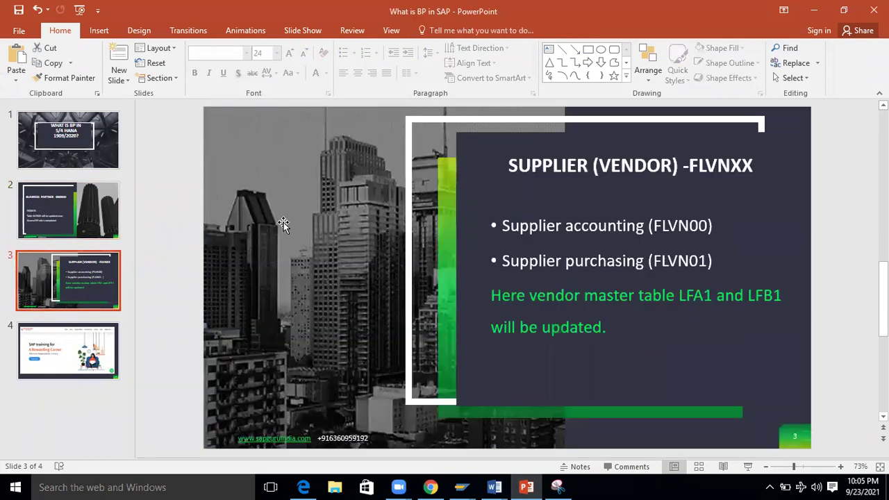
pyautogui.hotkey('alt', 'Tab')
pyautogui.moveTo(201, 251); pyautogui.dragTo(159, 251)
pyautogui.hotkey('ctrl', 'c')
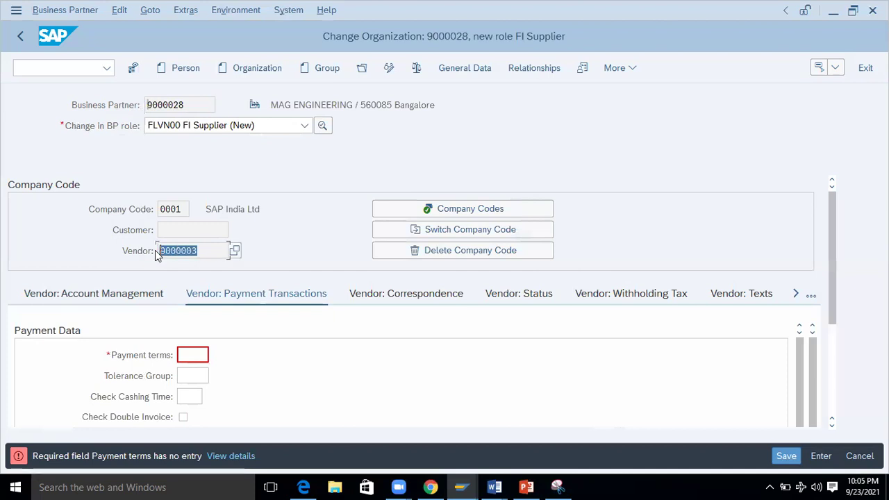
pyautogui.hotkey('alt', 'Tab')
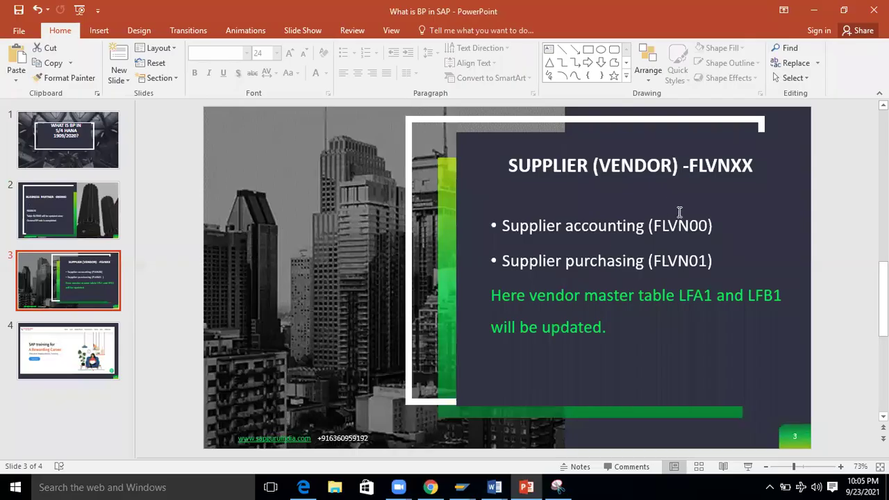
pyautogui.click(724, 262)
pyautogui.press('Return')
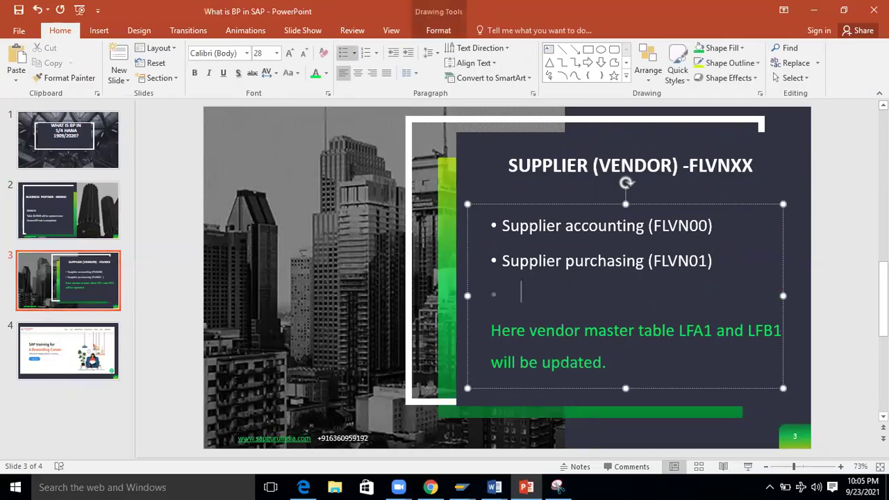
pyautogui.hotkey('ctrl', 'v')
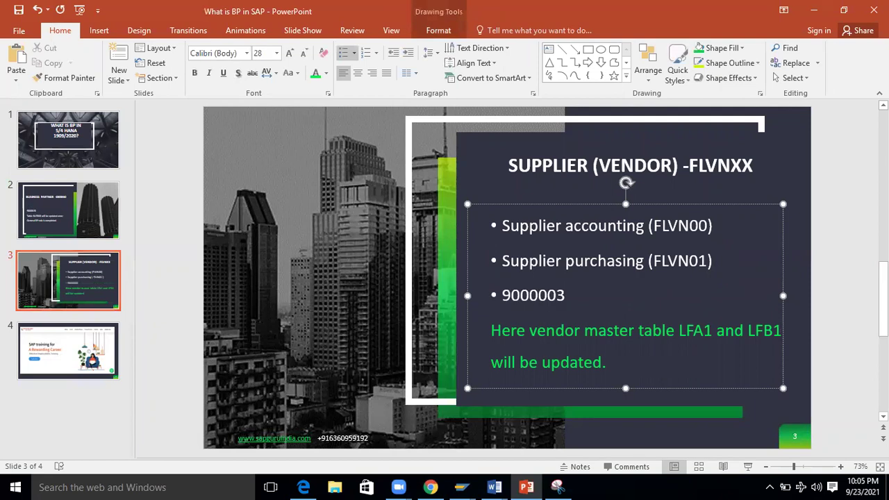
pyautogui.click(503, 296)
pyautogui.press('BackSpace')
pyautogui.click(555, 313)
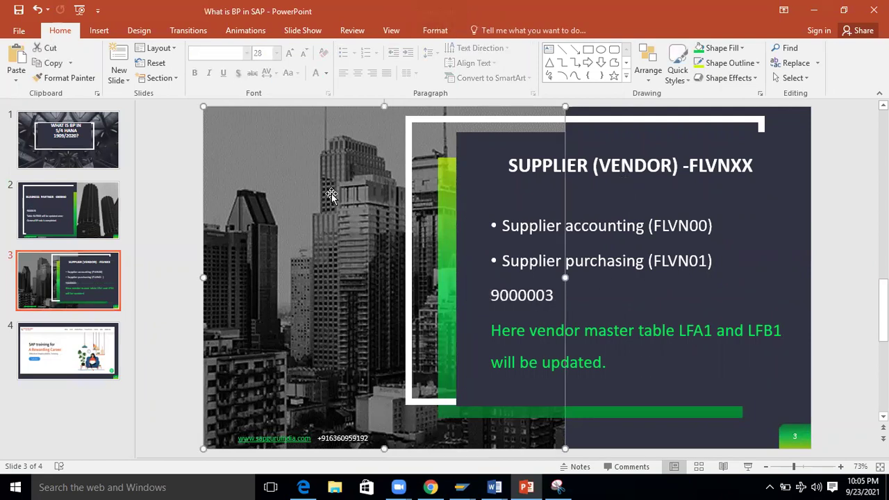
pyautogui.click(824, 281)
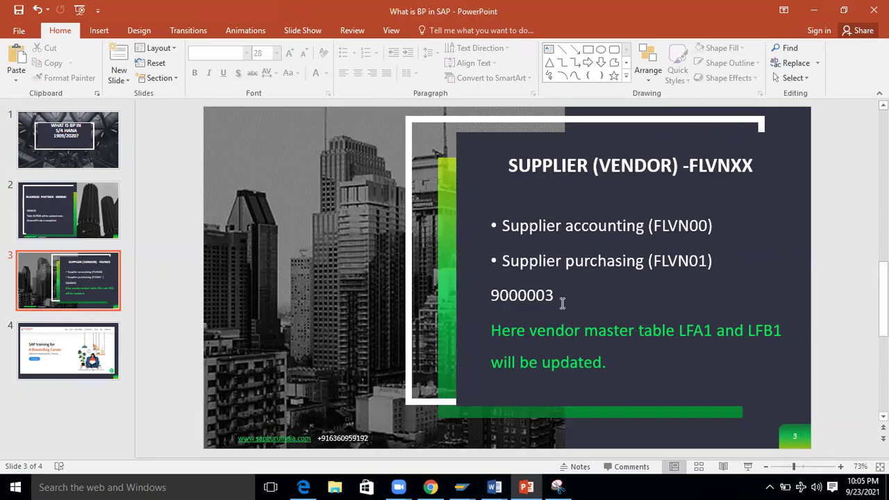
# Step: Return to SAP, set the vendor's payment terms to 0002 (14 Days 2%, 30 Net) and save the business partner
pyautogui.hotkey('alt', 'Tab')
pyautogui.click(200, 355)
pyautogui.click(216, 355)
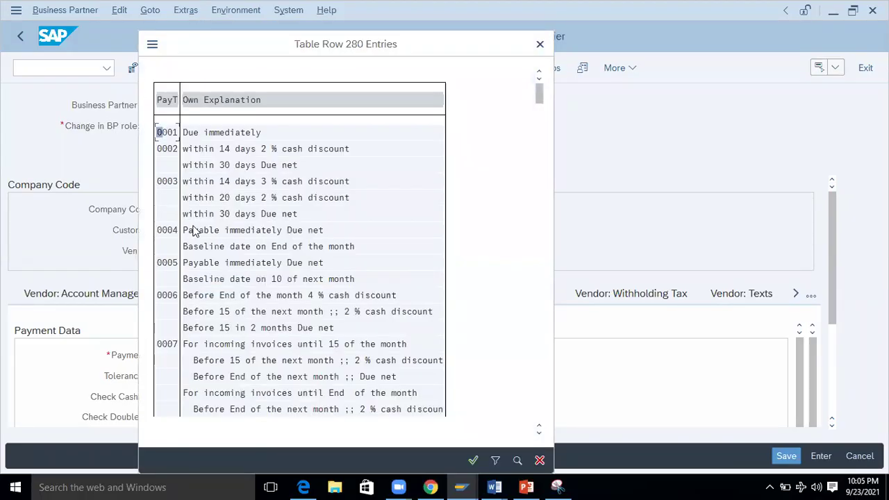
pyautogui.doubleClick(219, 170)
pyautogui.press('Return')
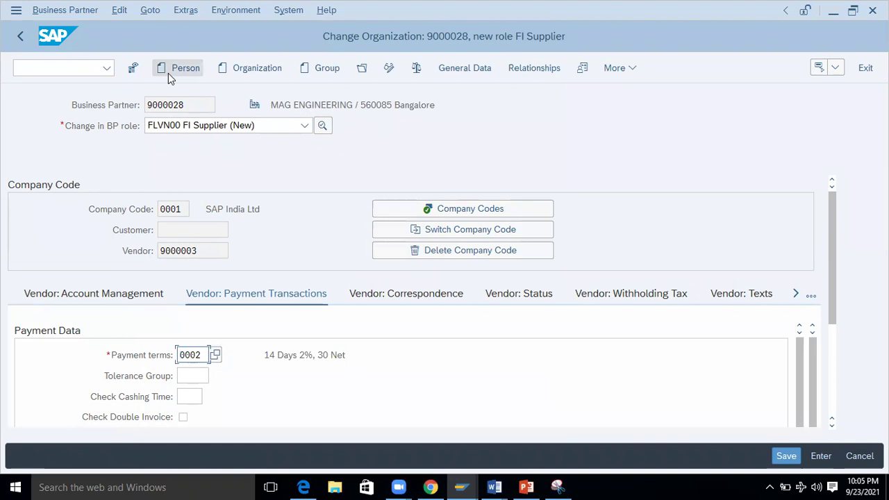
pyautogui.click(786, 455)
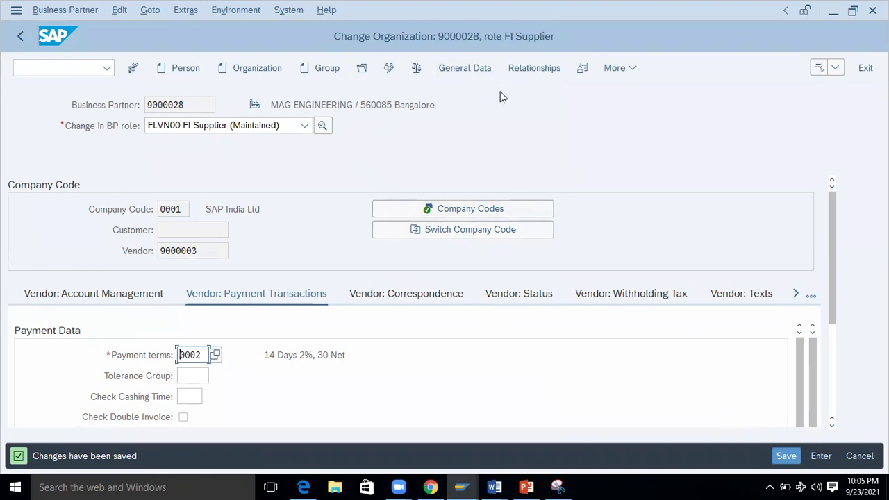
# Step: Open the General Table Display with transaction /nse16n
pyautogui.click(55, 64)
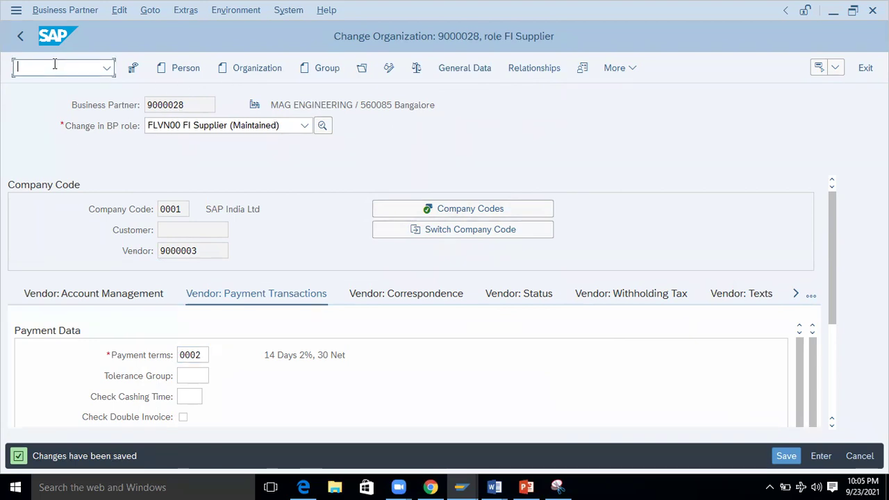
pyautogui.write('/nse16n')
pyautogui.press('Return')
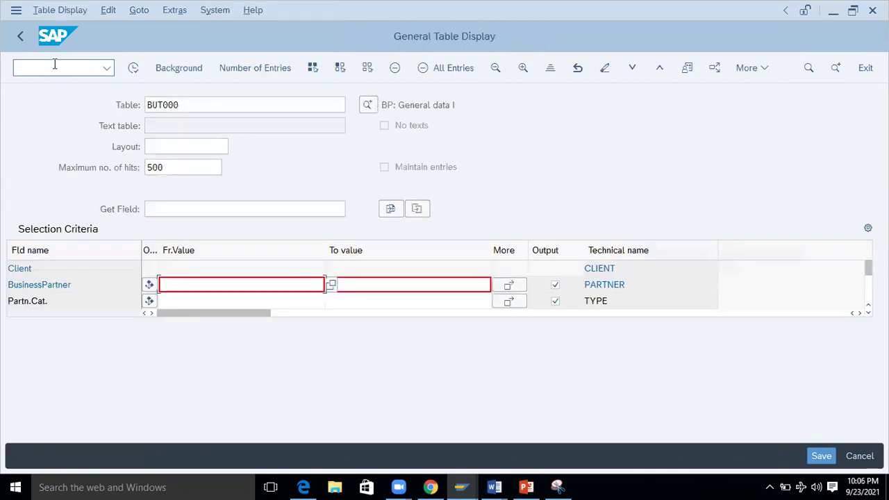
# Step: Copy the table name LFA1 from slide 3 in PowerPoint and load that table in SAP's General Table Display
pyautogui.doubleClick(188, 111)
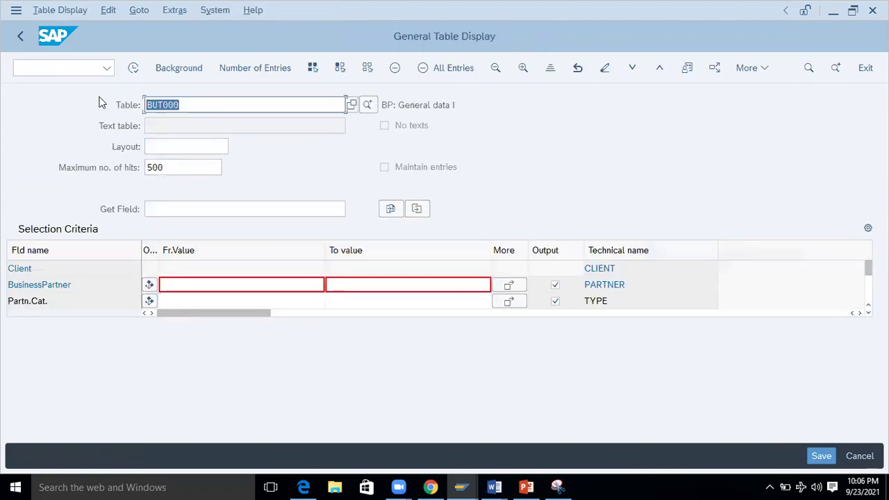
pyautogui.click(527, 487)
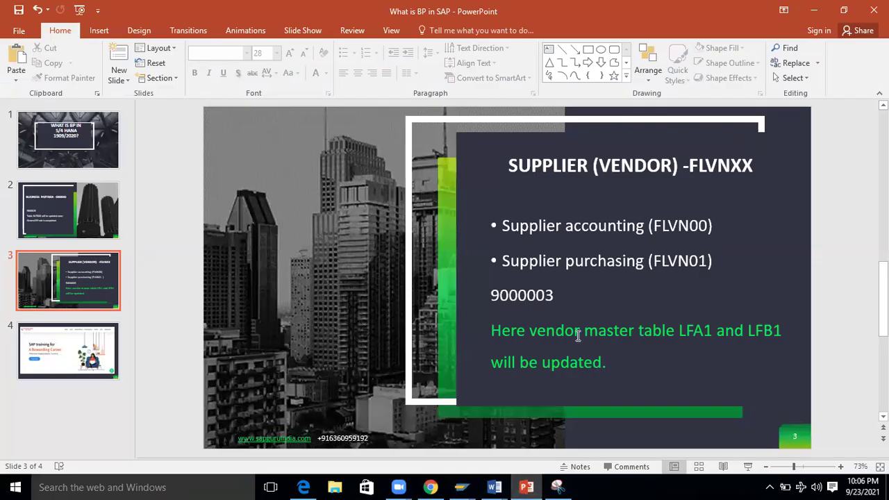
pyautogui.doubleClick(688, 328)
pyautogui.hotkey('ctrl', 'c')
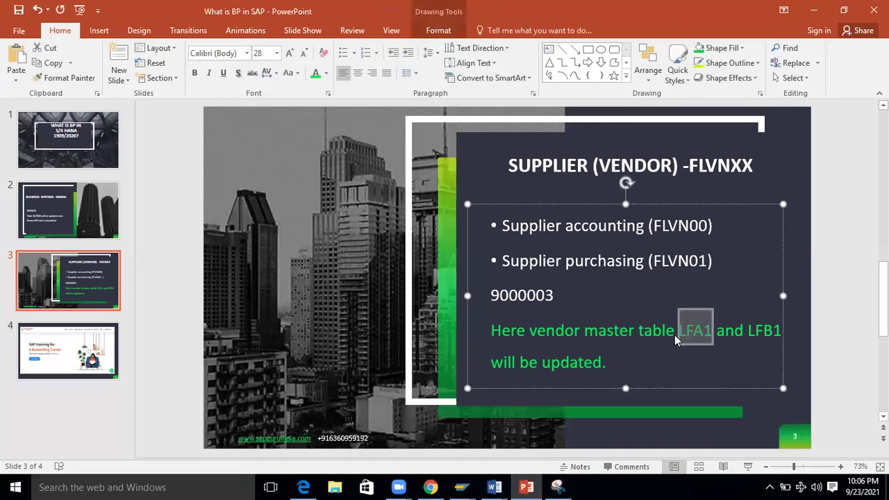
pyautogui.hotkey('alt', 'Tab')
pyautogui.hotkey('ctrl', 'v')
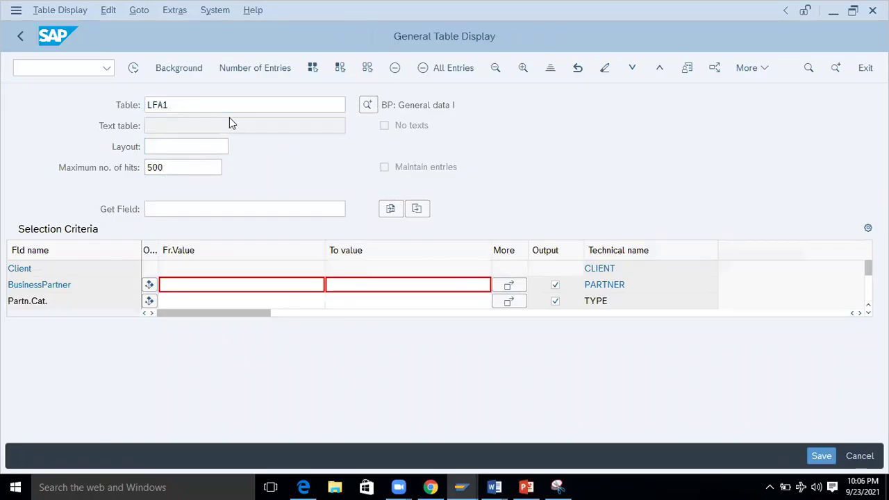
pyautogui.press('Return')
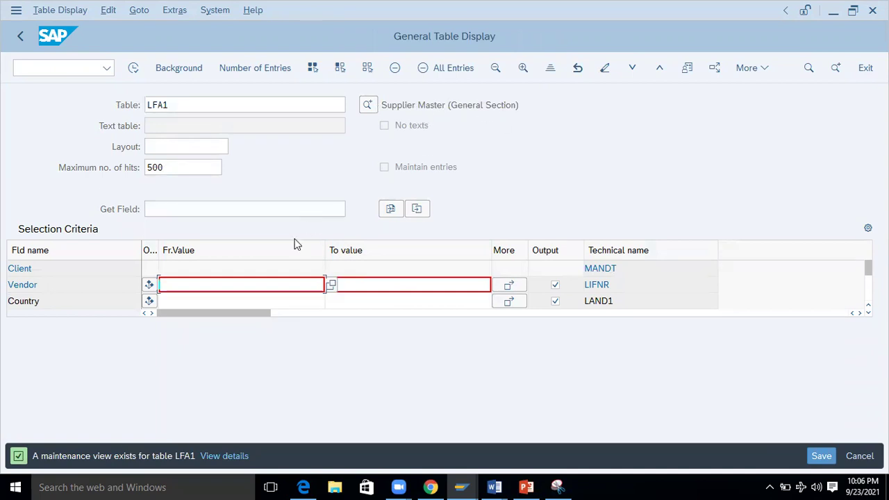
# Step: Copy the vendor number from the PowerPoint slide, display the matching LFA1 entry in SAP, review it and return to the selection screen
pyautogui.click(528, 486)
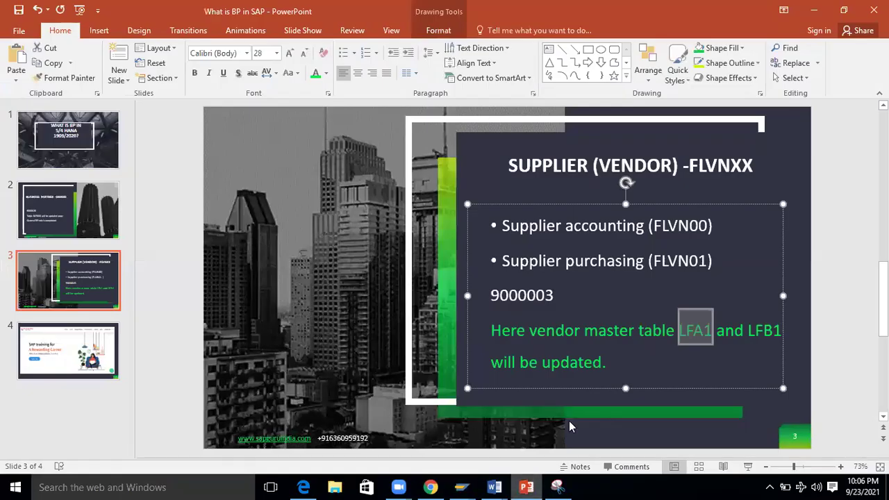
pyautogui.click(528, 295)
pyautogui.doubleClick(528, 297)
pyautogui.hotkey('ctrl', 'c')
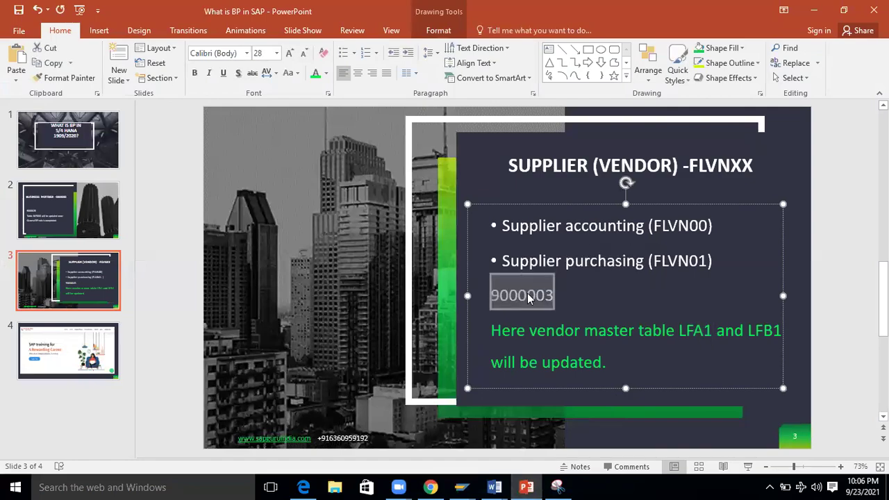
pyautogui.hotkey('alt', 'Tab')
pyautogui.hotkey('ctrl', 'v')
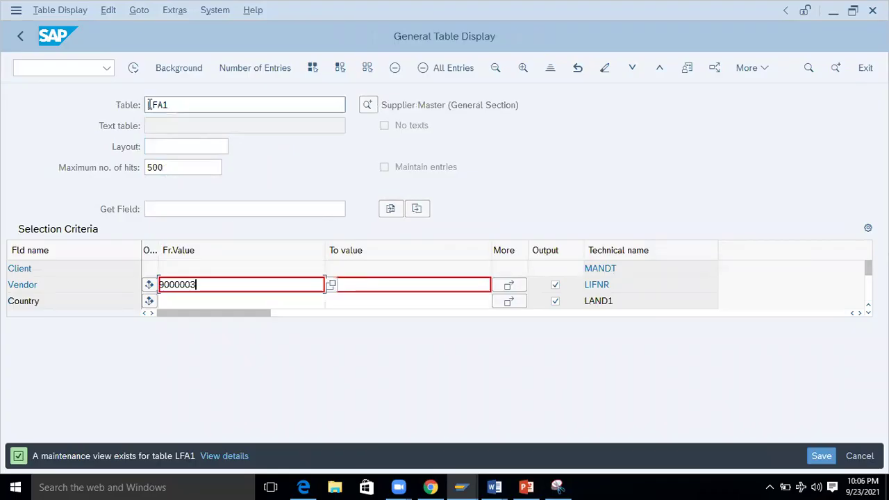
pyautogui.click(136, 67)
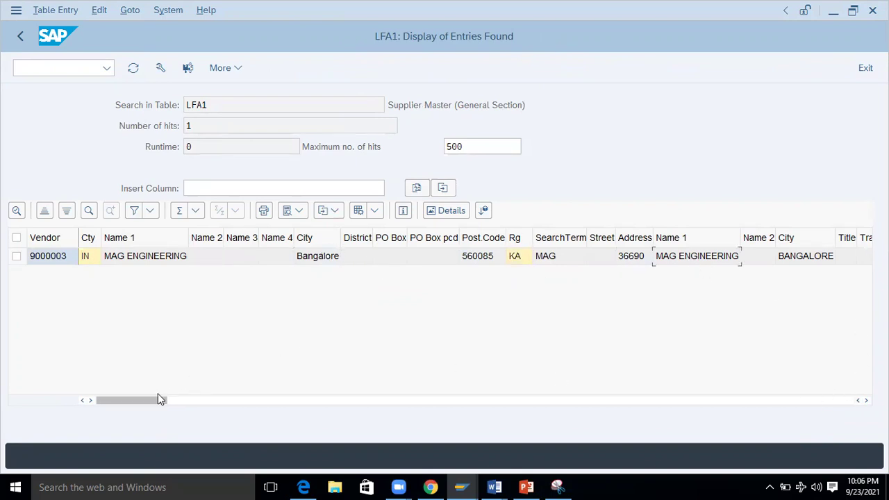
pyautogui.moveTo(136, 407)
pyautogui.mouseDown()
pyautogui.moveTo(472, 405)
pyautogui.moveTo(135, 400)
pyautogui.mouseUp()
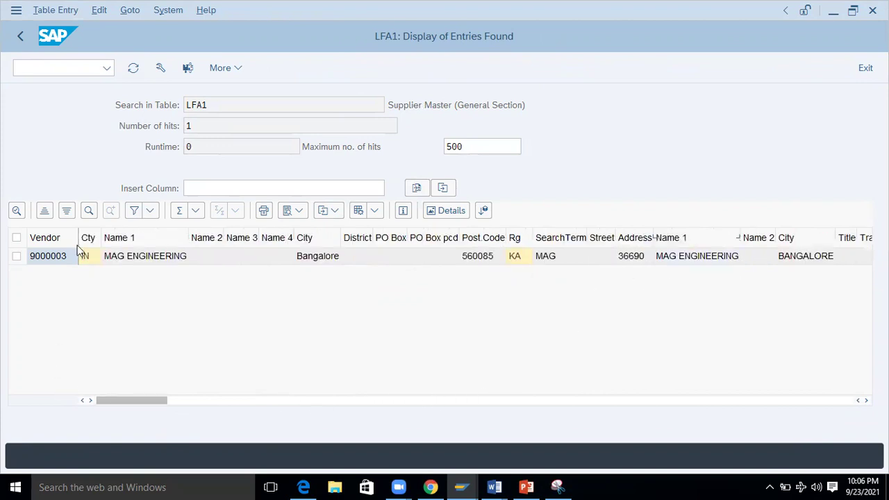
pyautogui.click(23, 35)
# Step: Copy the table name LFB1 from the PowerPoint slide and load that table in SAP's General Table Display
pyautogui.hotkey('alt', 'Tab')
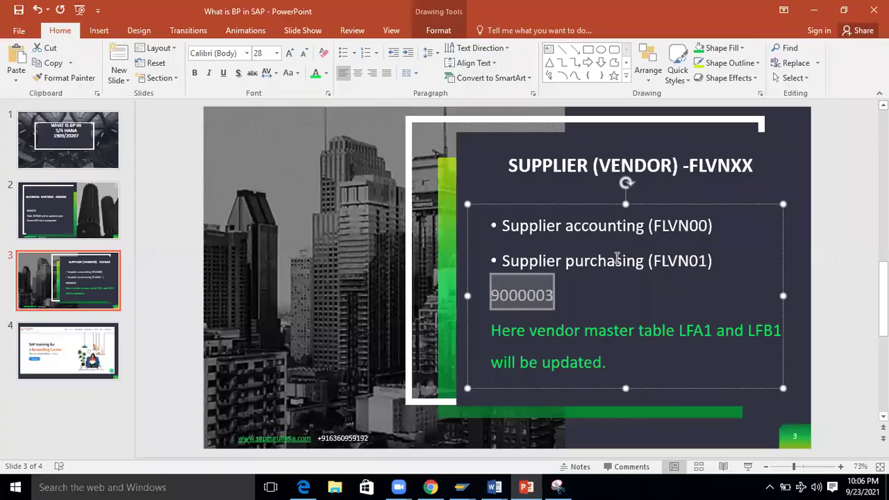
pyautogui.doubleClick(769, 338)
pyautogui.hotkey('ctrl', 'c')
pyautogui.hotkey('alt', 'Tab')
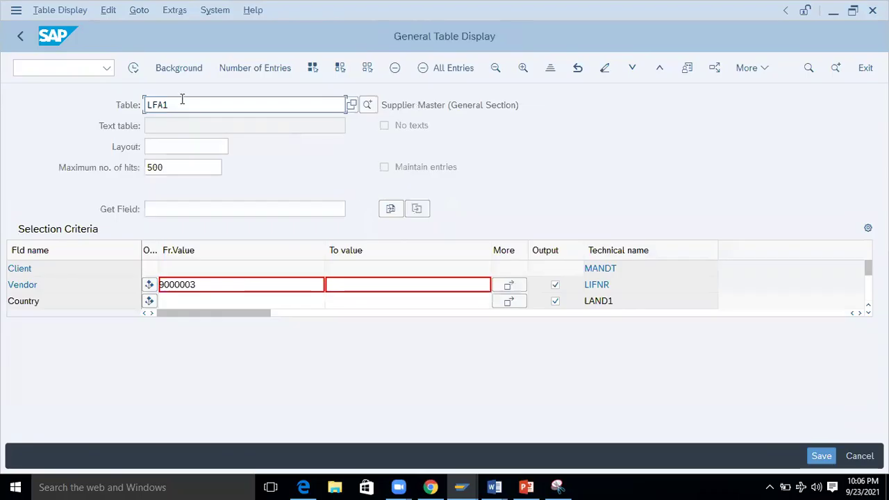
pyautogui.doubleClick(180, 102)
pyautogui.hotkey('ctrl', 'v')
pyautogui.press('Return')
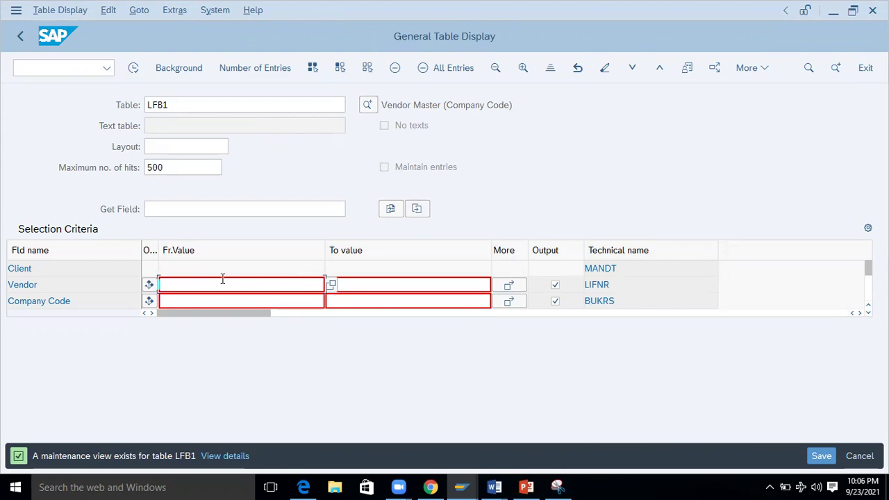
# Step: Copy the vendor number from the PowerPoint slide, display the matching LFB1 entry in SAP and review its reconciliation account and payment terms
pyautogui.hotkey('alt', 'Tab')
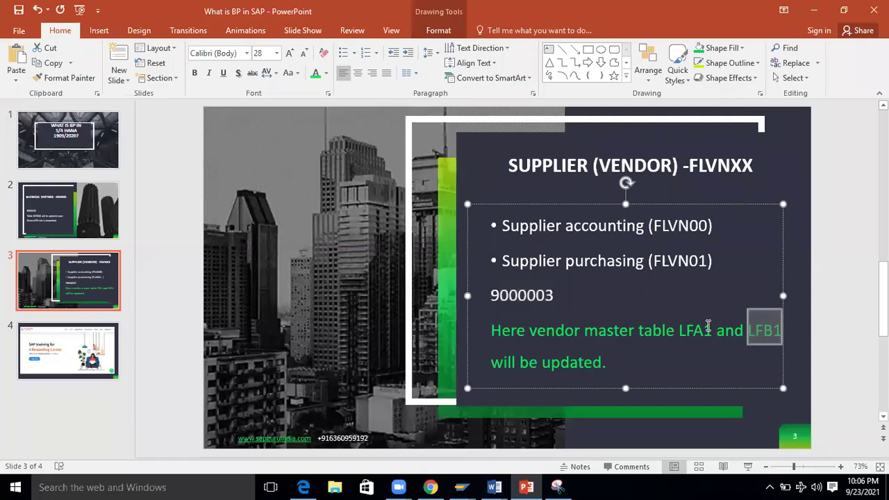
pyautogui.doubleClick(541, 297)
pyautogui.hotkey('ctrl', 'c')
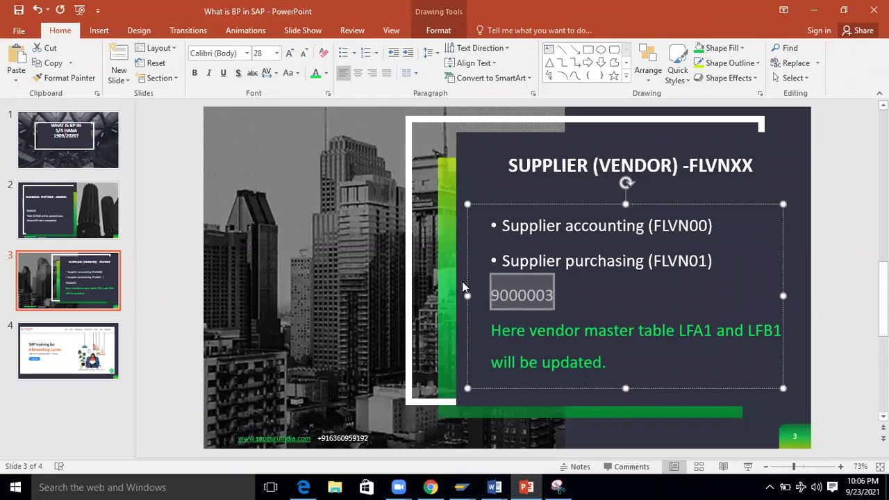
pyautogui.hotkey('alt', 'Tab')
pyautogui.hotkey('ctrl', 'v')
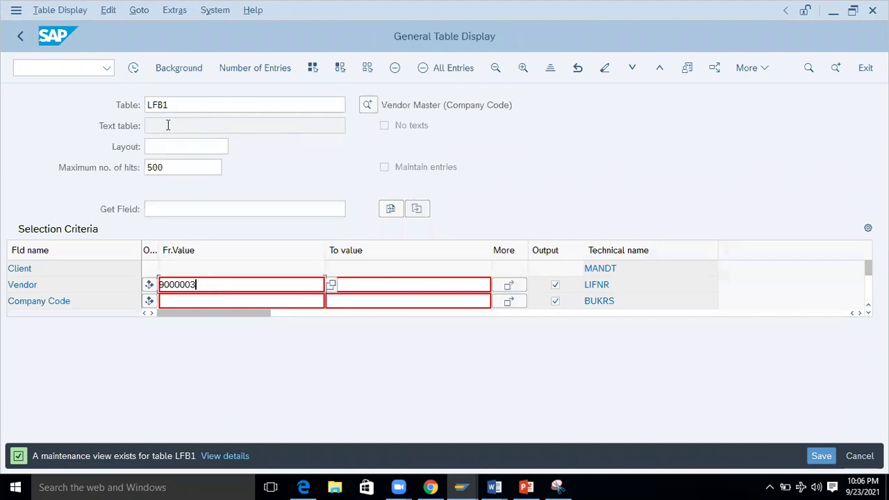
pyautogui.click(134, 68)
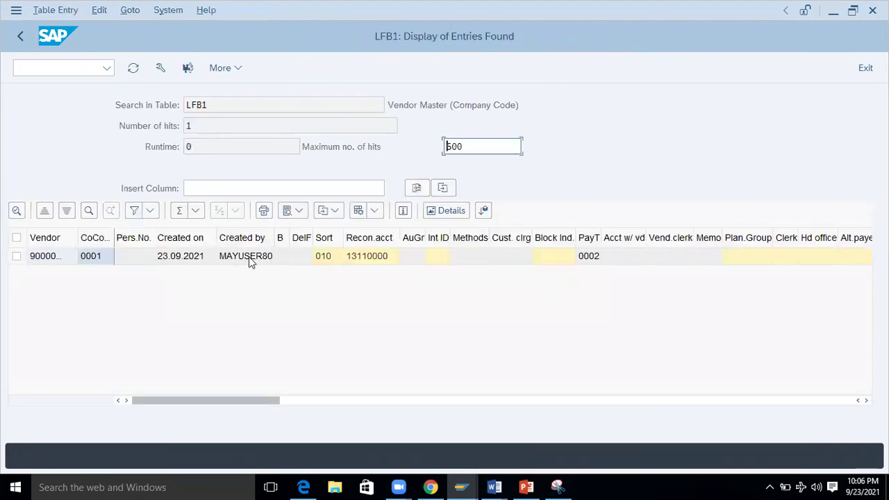
pyautogui.click(359, 258)
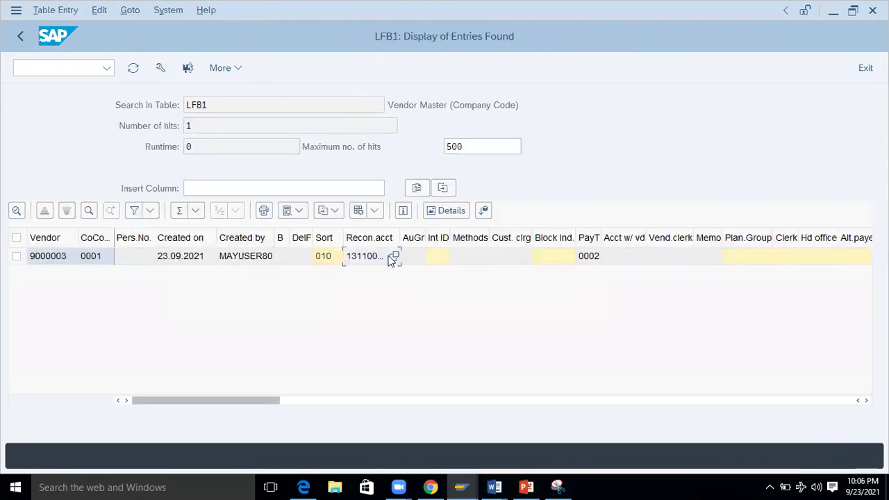
pyautogui.click(588, 257)
pyautogui.moveTo(268, 402)
pyautogui.mouseDown()
pyautogui.moveTo(477, 402)
pyautogui.moveTo(262, 402)
pyautogui.mouseUp()
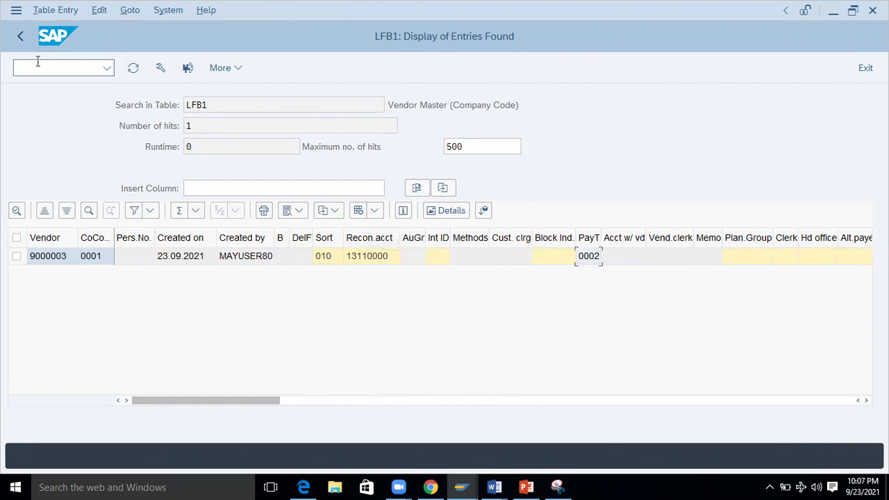
# Step: Return to the selection screen, load table LFM1 and display the entry for the same vendor number
pyautogui.click(20, 36)
pyautogui.click(206, 105)
pyautogui.press('BackSpace')
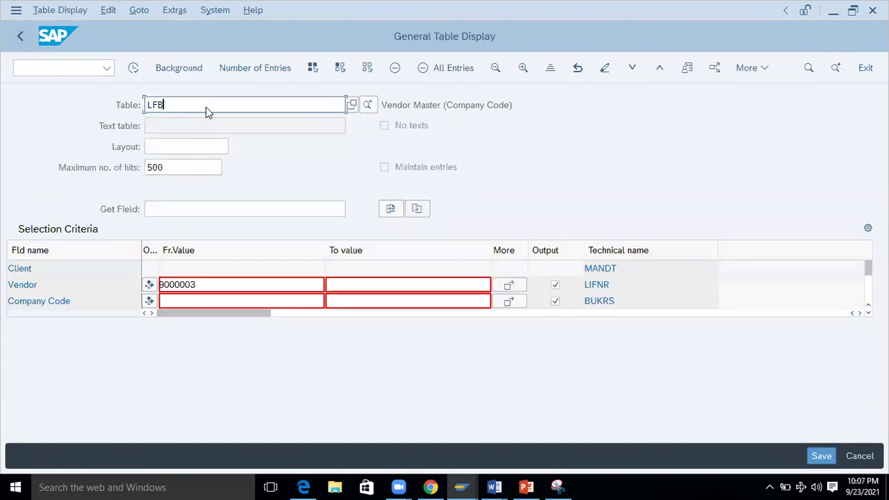
pyautogui.press('BackSpace')
pyautogui.write('M1')
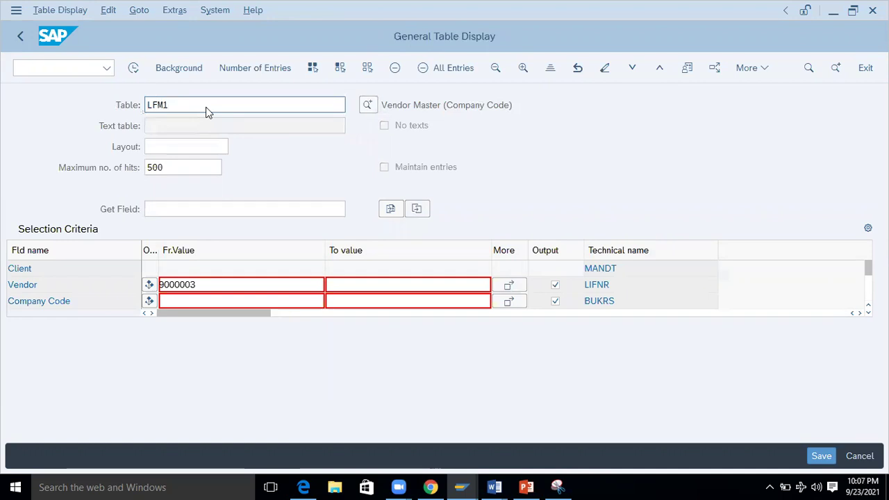
pyautogui.press('Return')
pyautogui.hotkey('ctrl', 'v')
pyautogui.click(133, 68)
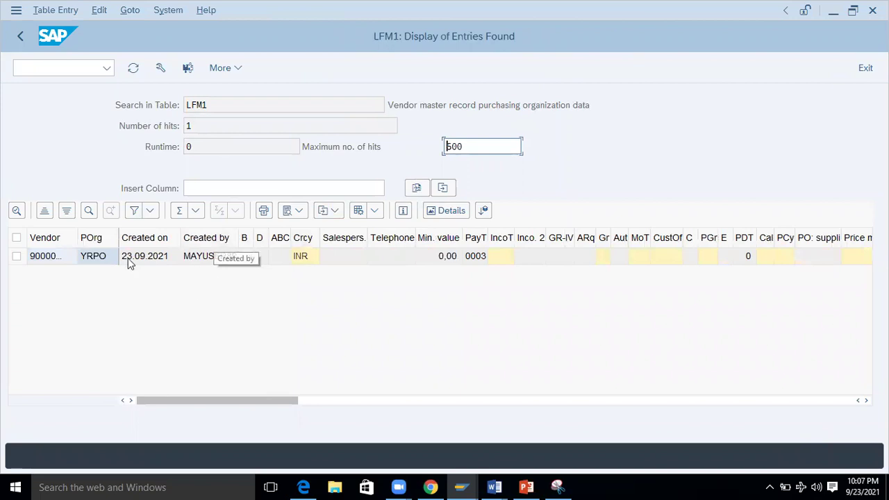
# Step: Widen the purchasing organization column and review the vendor, purchasing organization and payment terms of the LFM1 entry
pyautogui.click(104, 257)
pyautogui.moveTo(119, 239); pyautogui.dragTo(157, 241)
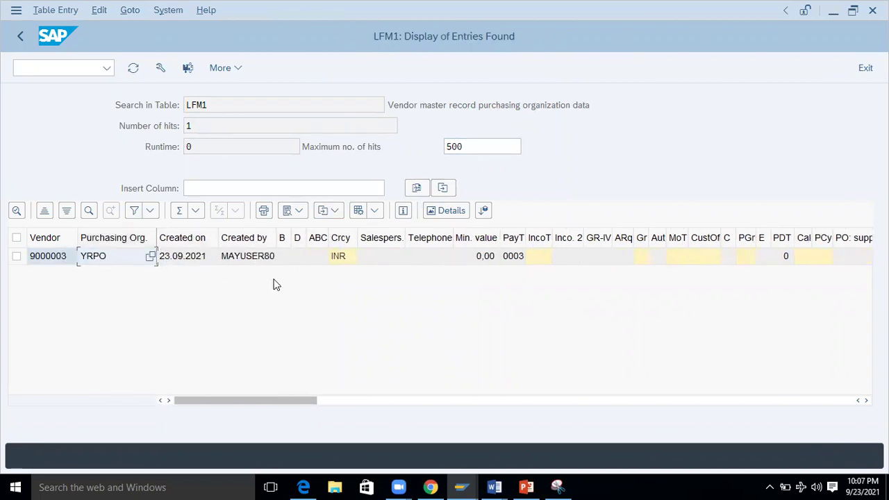
pyautogui.click(57, 258)
pyautogui.click(515, 256)
pyautogui.moveTo(289, 401); pyautogui.dragTo(183, 318)
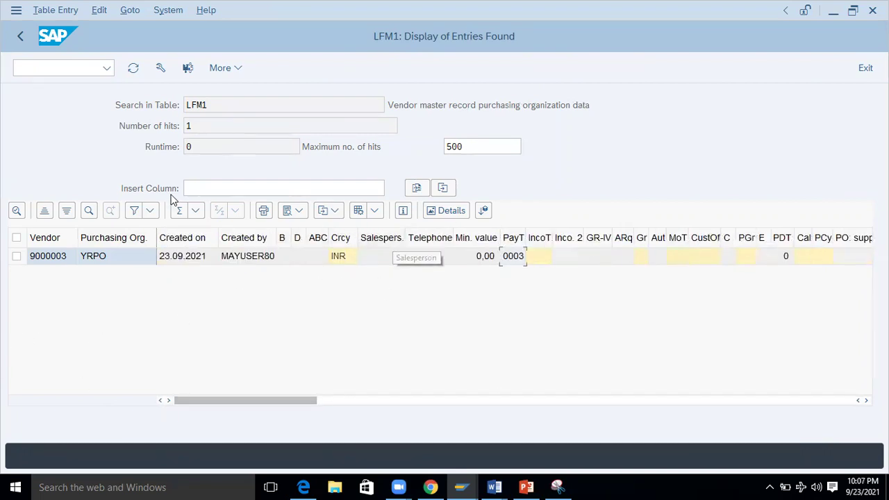
# Step: Leave the table display with /n and start transaction BP
pyautogui.click(53, 68)
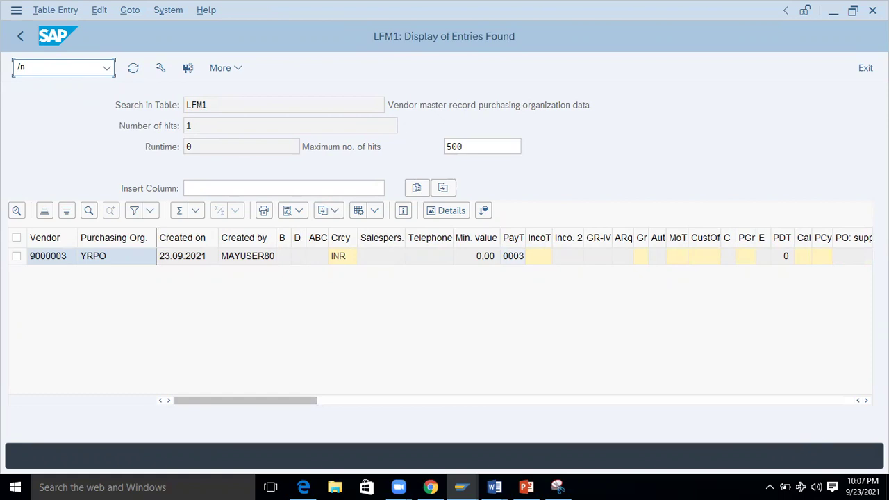
pyautogui.write('/n')
pyautogui.press('Return')
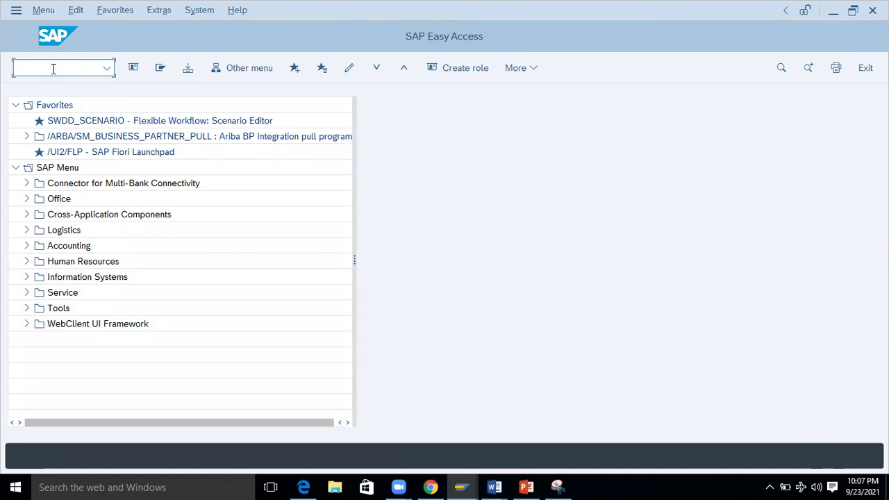
pyautogui.write('P')
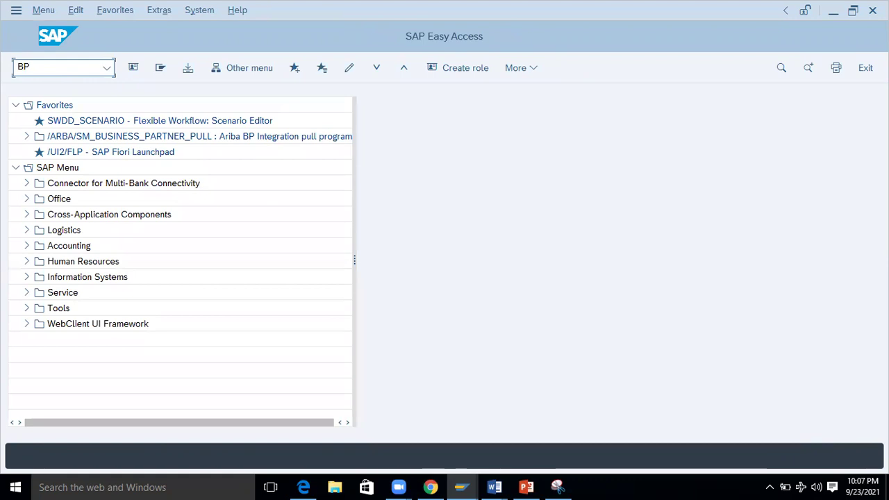
pyautogui.press('Return')
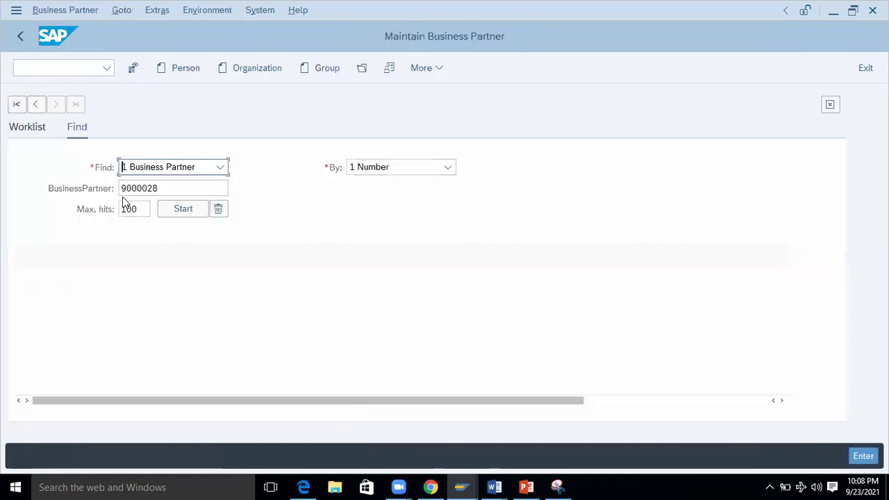
# Step: Find the MAG ENGINEERING business partner by its number and open its record
pyautogui.moveTo(160, 189); pyautogui.dragTo(106, 198)
pyautogui.click(187, 188)
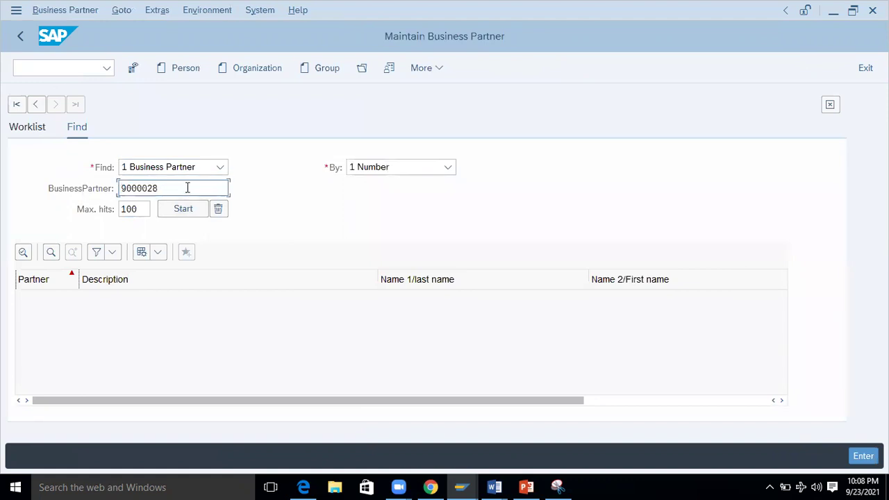
pyautogui.press('Return')
pyautogui.doubleClick(55, 299)
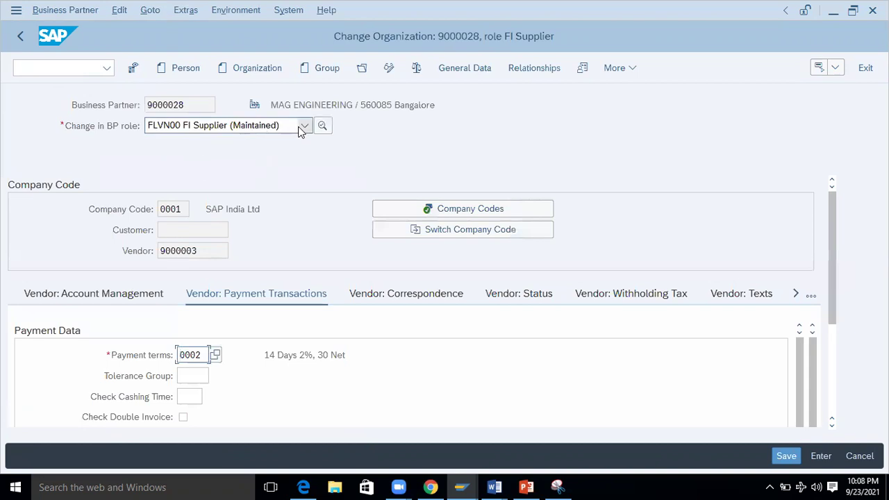
# Step: Change the business partner's role to FLCU01 Customer and open its Sales and Distribution data
pyautogui.click(301, 127)
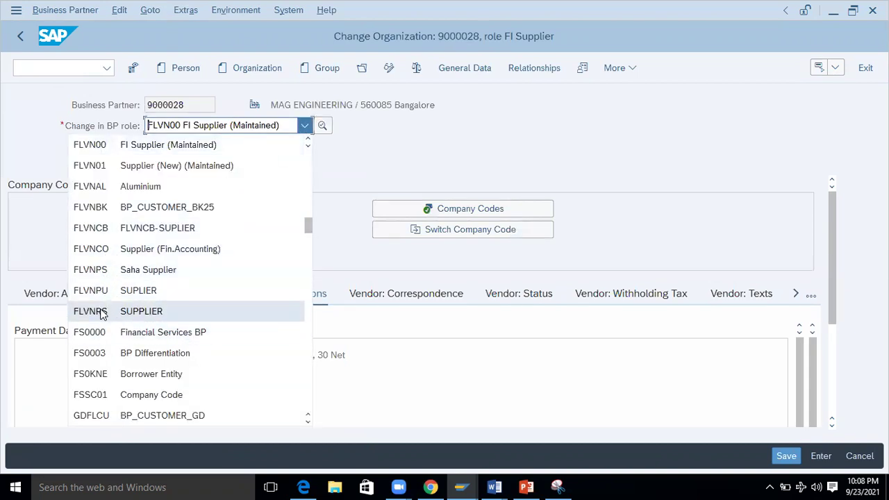
pyautogui.scroll(-1, 101, 374)
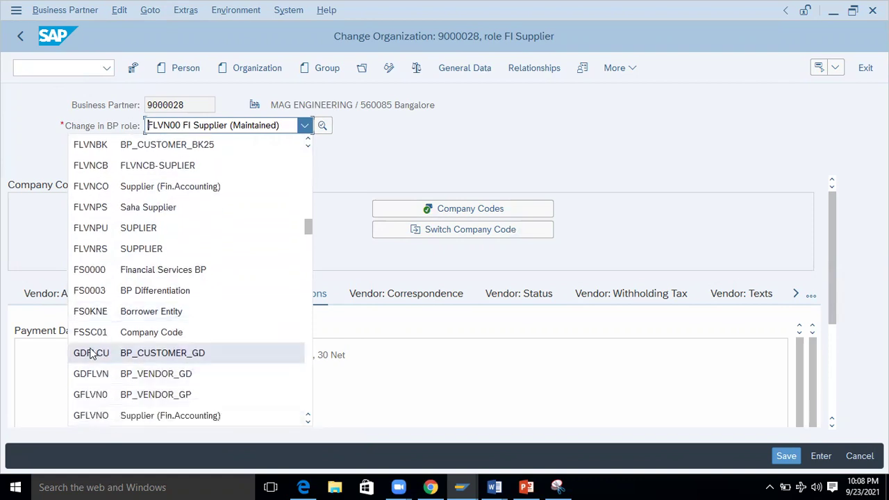
pyautogui.scroll(1, 96, 299)
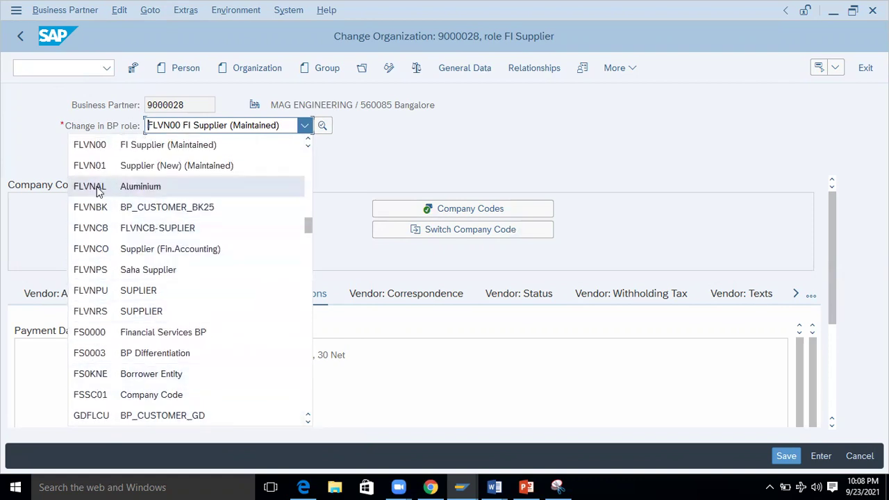
pyautogui.scroll(1, 99, 288)
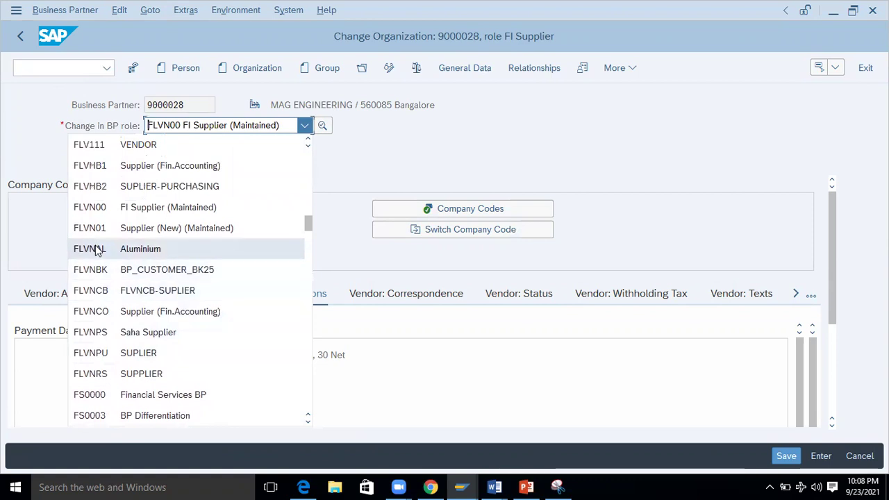
pyautogui.scroll(1, 96, 250)
pyautogui.scroll(1, 96, 243)
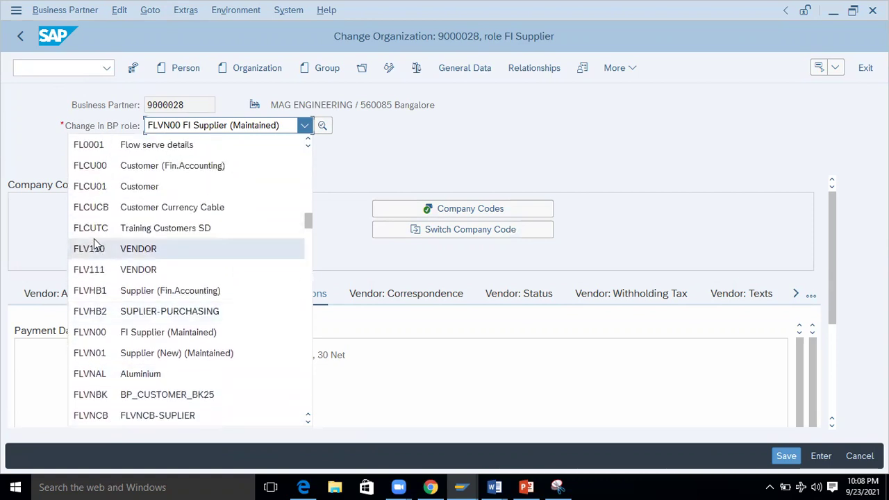
pyautogui.scroll(1, 98, 240)
pyautogui.click(95, 247)
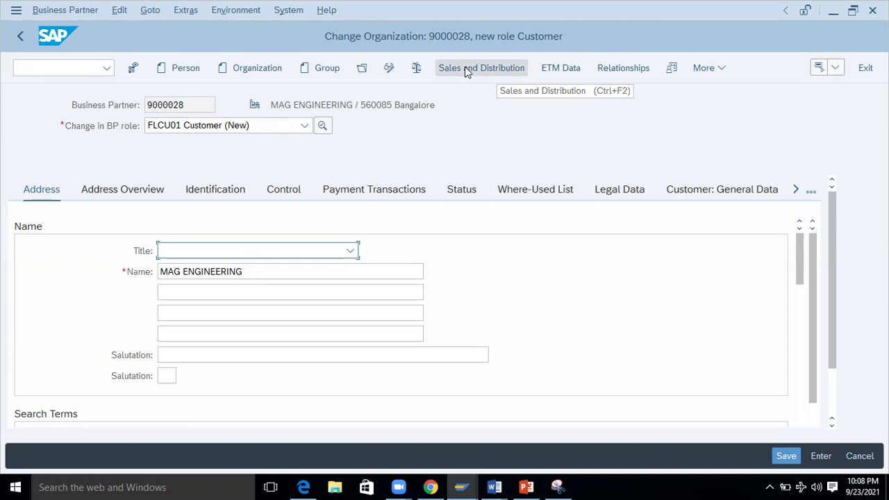
pyautogui.click(472, 69)
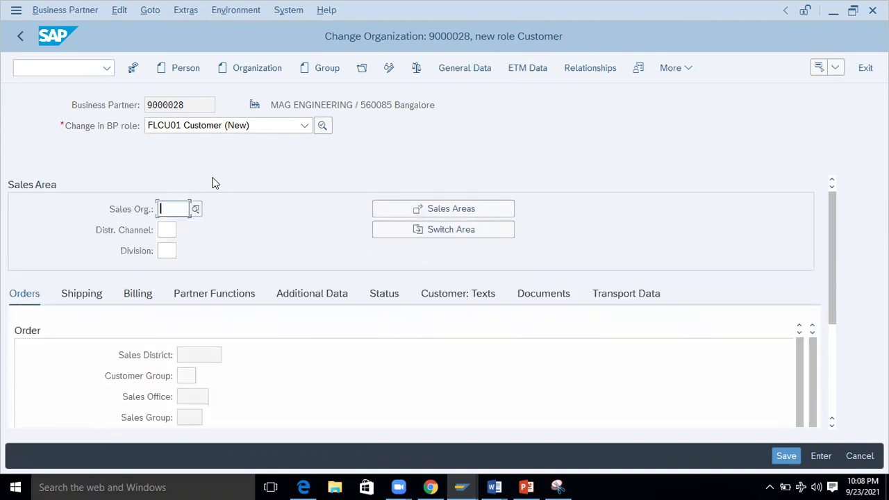
# Step: Try to save the customer role with sales organization 1000, distribution channel 00 and division 00
pyautogui.write('100')
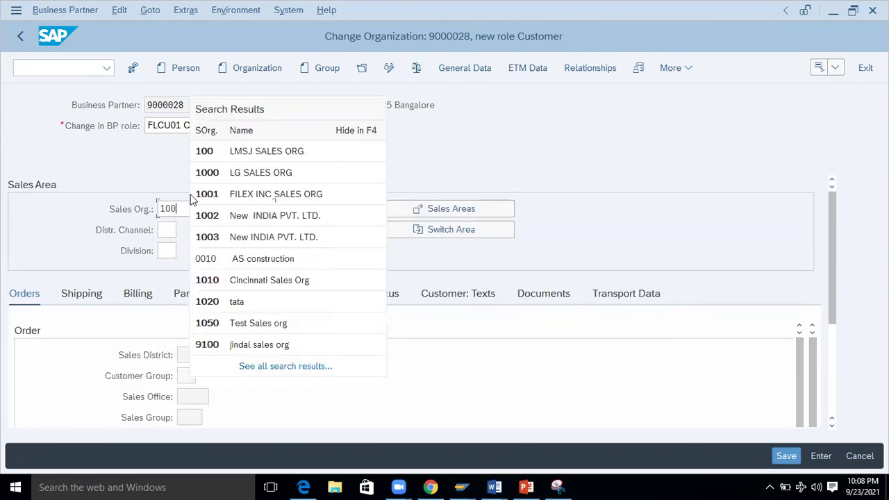
pyautogui.click(222, 172)
pyautogui.click(170, 230)
pyautogui.write('00')
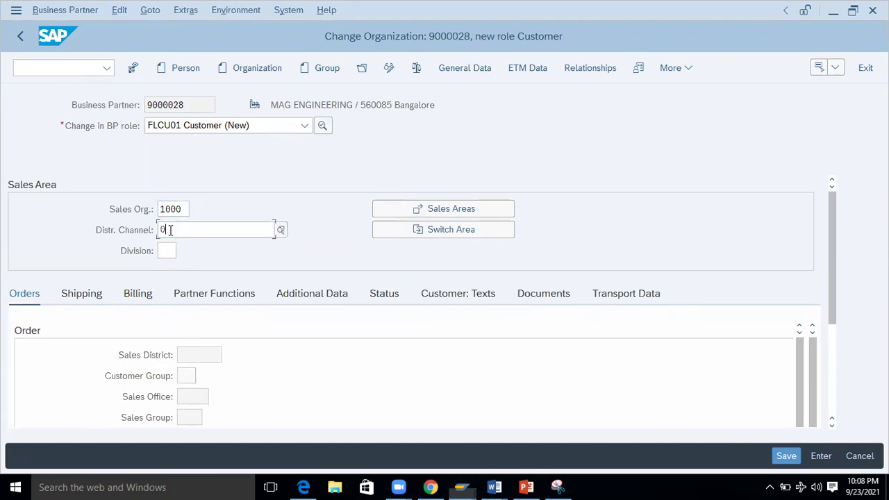
pyautogui.click(170, 293)
pyautogui.click(163, 251)
pyautogui.write('10')
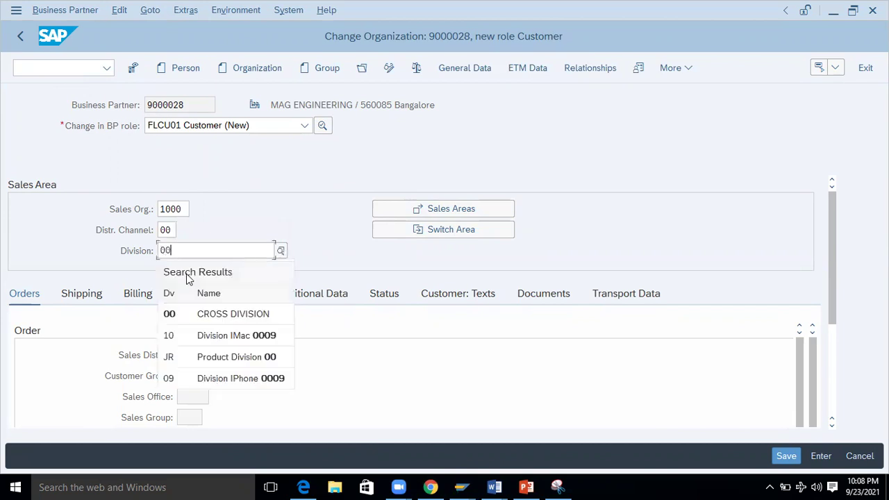
pyautogui.click(183, 313)
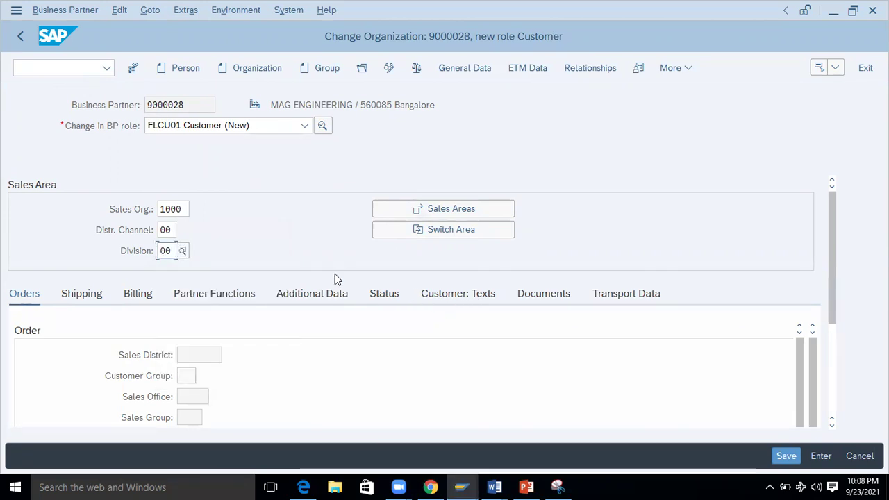
pyautogui.click(779, 455)
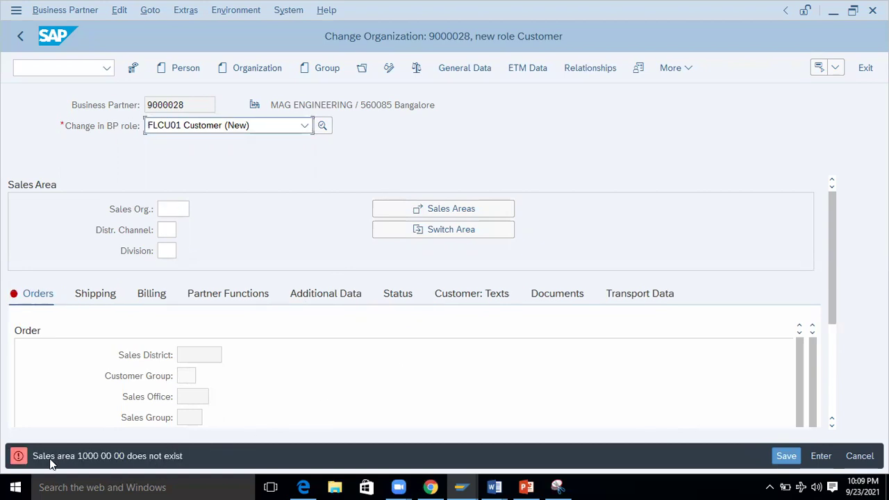
# Step: Choose the sales area with sales organization 0002, distribution channel 02 and division AA from the value list and confirm it
pyautogui.click(173, 208)
pyautogui.click(195, 208)
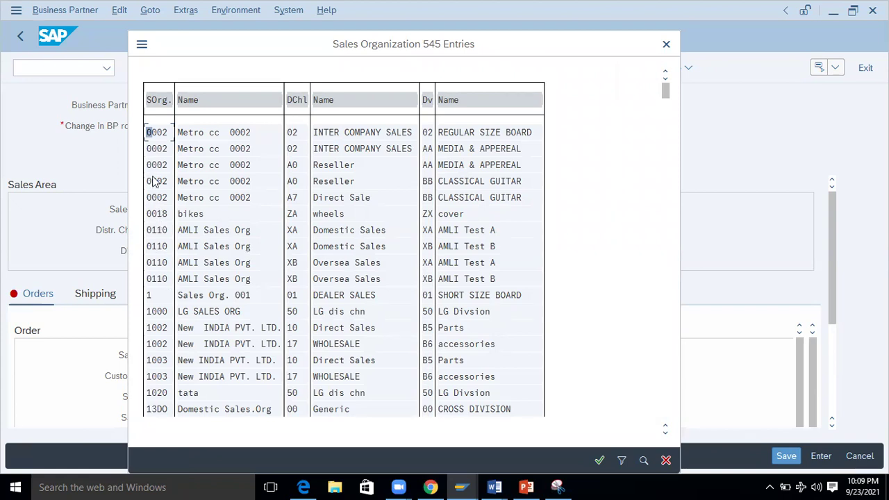
pyautogui.doubleClick(159, 148)
pyautogui.press('Return')
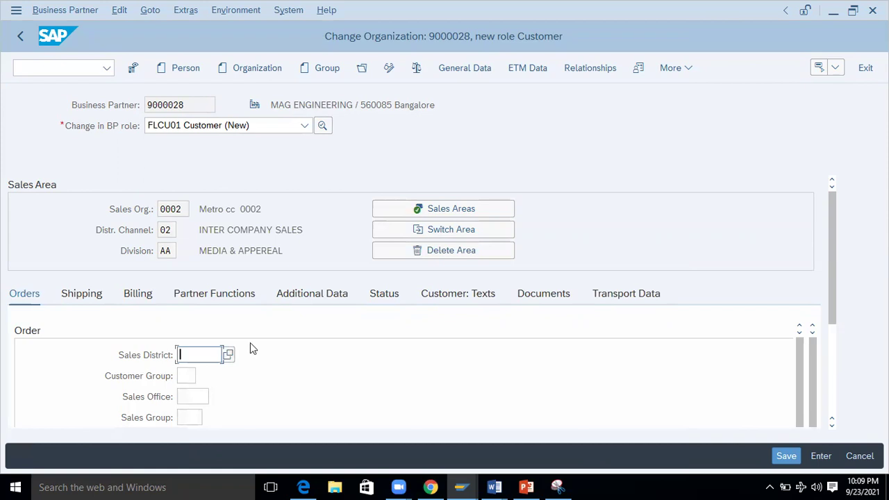
# Step: Set the sales district to SOUTH in the sales area's order data and save the customer role
pyautogui.click(229, 354)
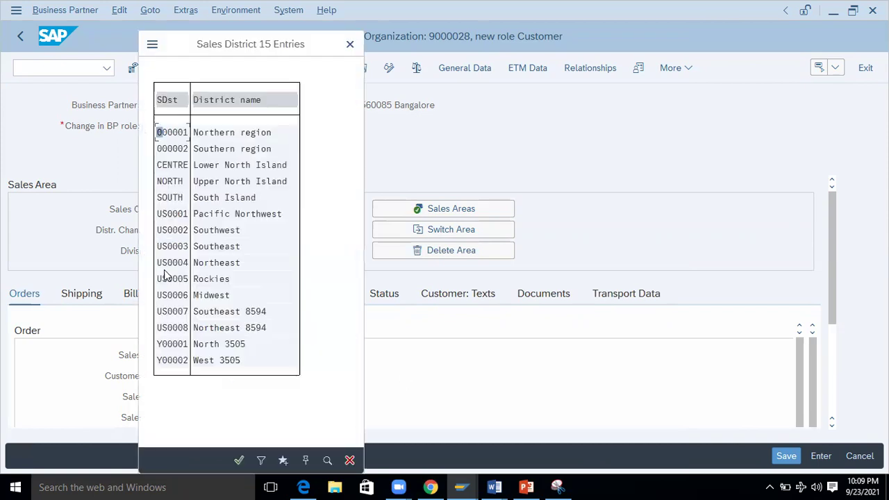
pyautogui.doubleClick(174, 198)
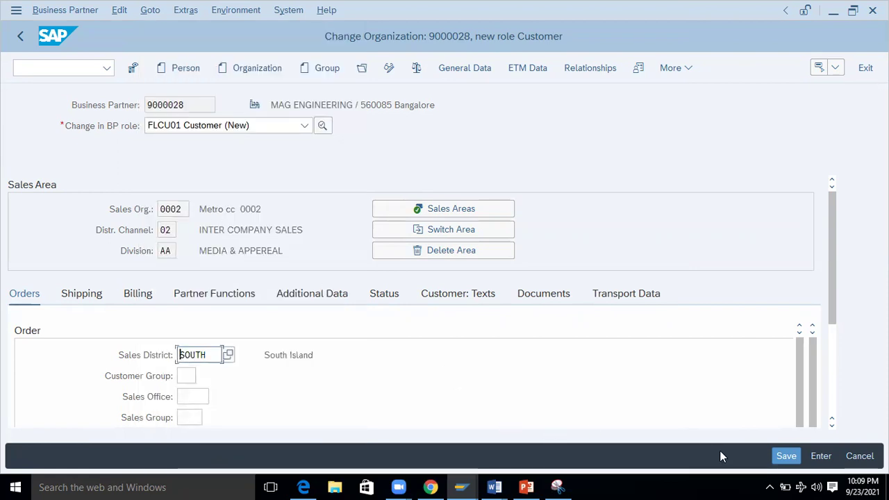
pyautogui.click(778, 454)
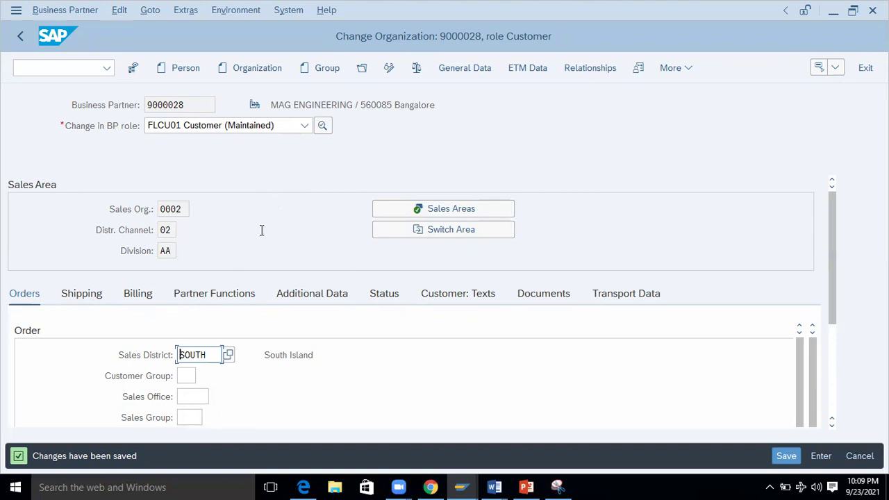
# Step: Change the business partner's role to FLCU00 Customer (Fin.Accounting) and open its company code data
pyautogui.click(304, 126)
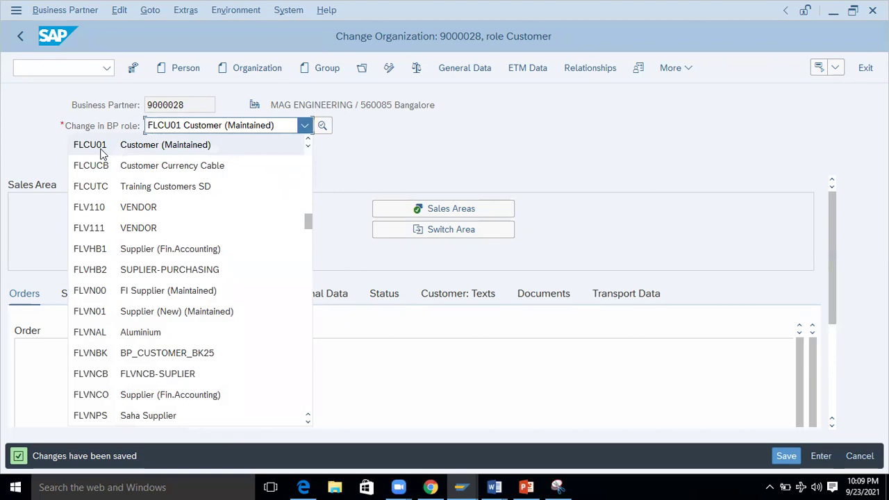
pyautogui.scroll(1, 105, 167)
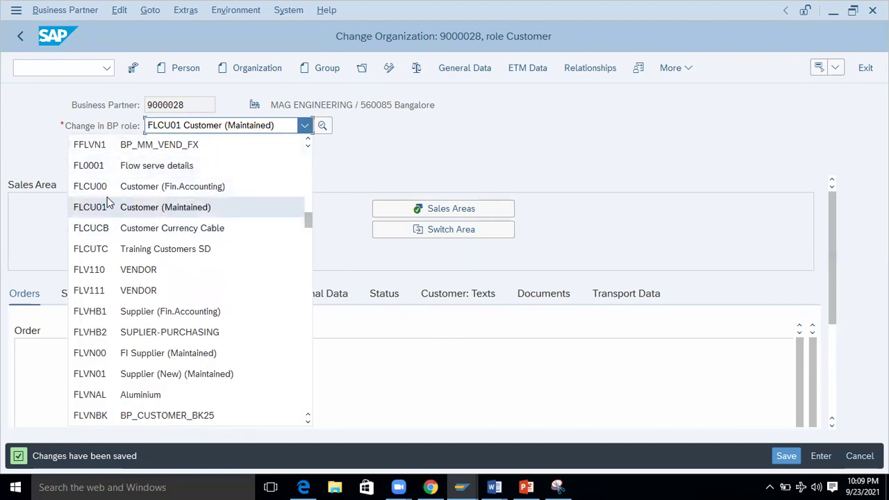
pyautogui.click(103, 189)
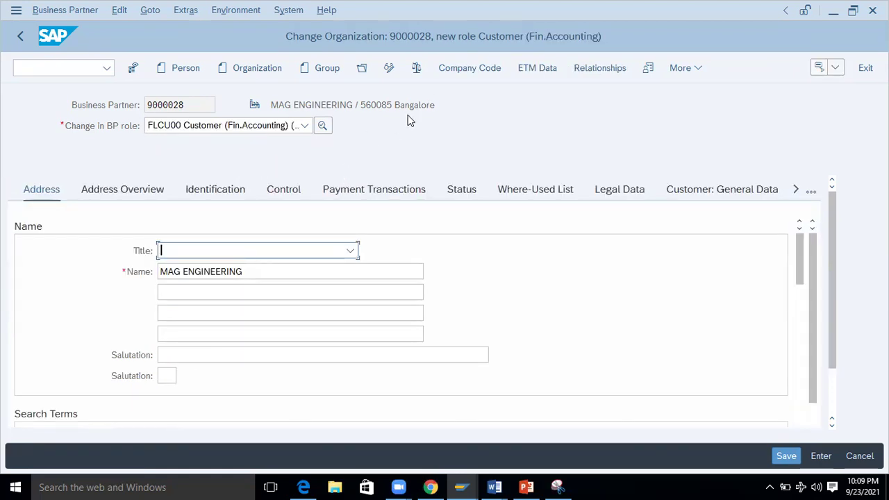
pyautogui.click(466, 69)
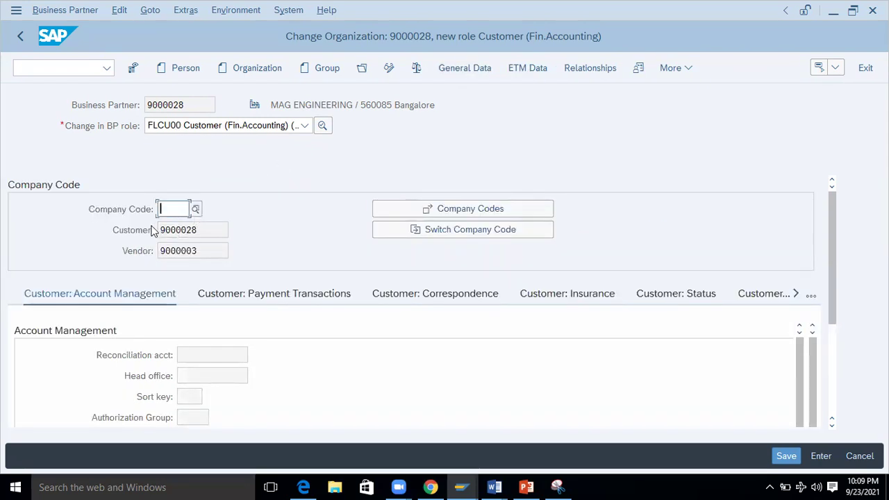
# Step: Compare the customer number with the vendor number in the company code data of MAG ENGINEERING
pyautogui.moveTo(204, 231); pyautogui.dragTo(120, 231)
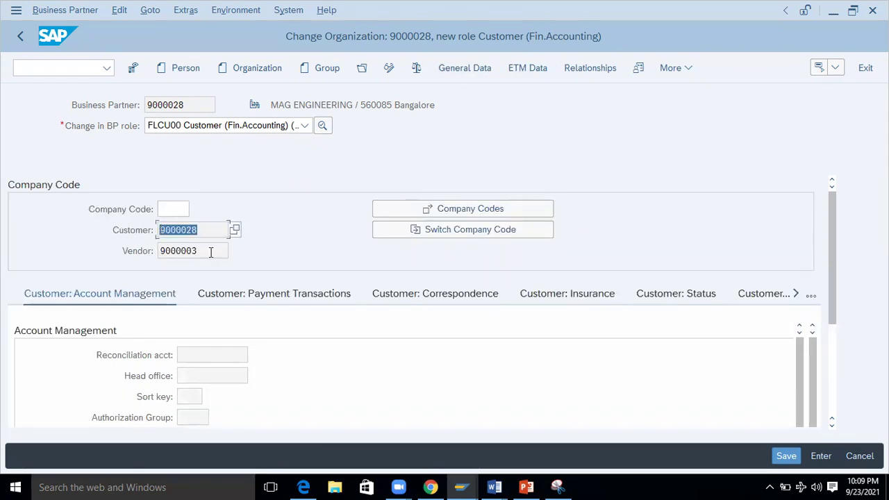
pyautogui.moveTo(211, 252); pyautogui.dragTo(2, 255)
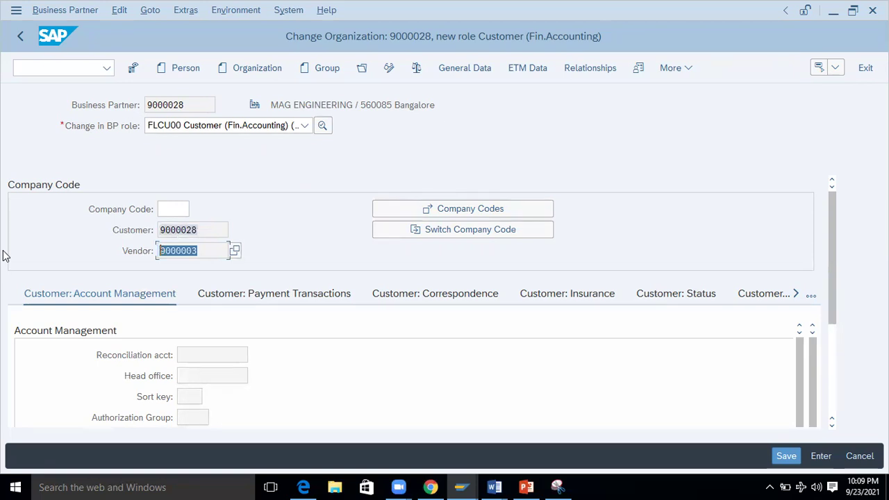
pyautogui.moveTo(204, 232); pyautogui.dragTo(89, 232)
pyautogui.moveTo(210, 250); pyautogui.dragTo(3, 243)
pyautogui.moveTo(213, 230); pyautogui.dragTo(90, 232)
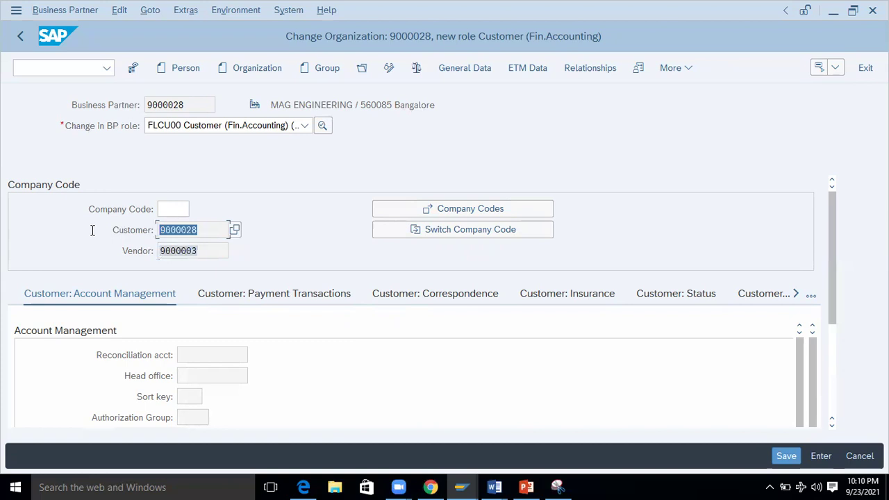
pyautogui.moveTo(211, 230); pyautogui.dragTo(81, 227)
# Step: Assign company code 1000, MEIPL India Limited, to the customer accounting role
pyautogui.click(177, 208)
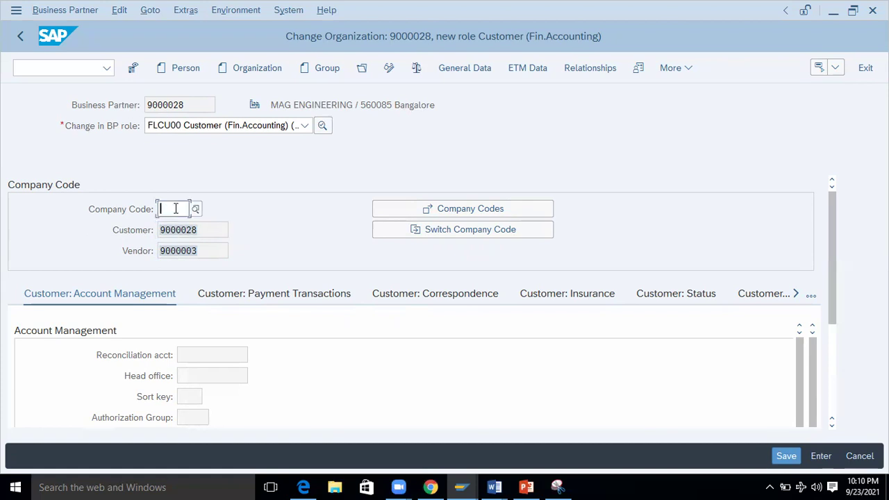
pyautogui.write('100')
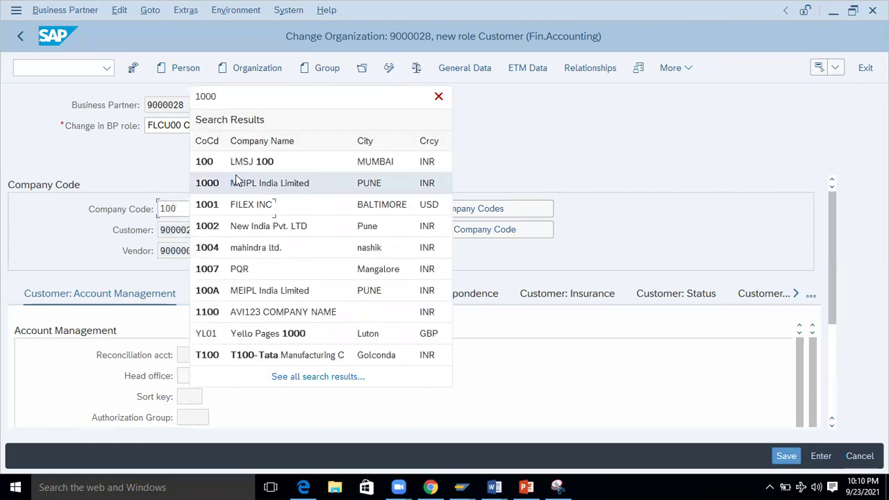
pyautogui.click(221, 184)
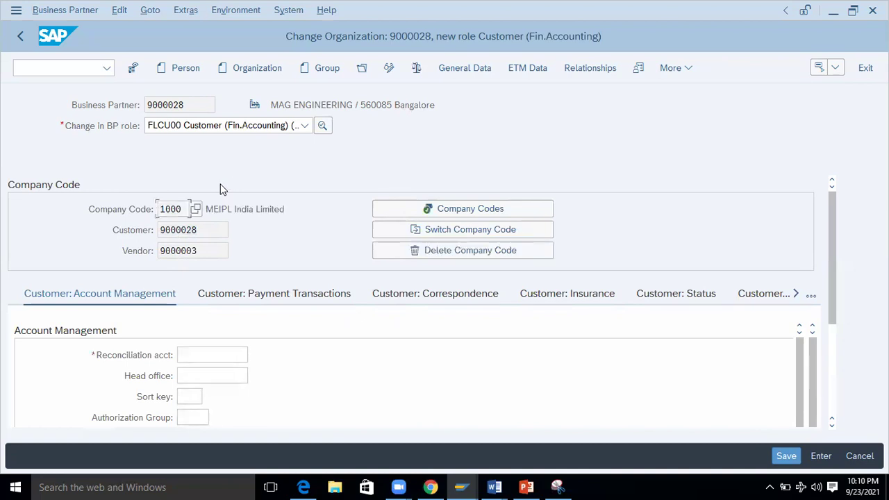
# Step: Set the customer's reconciliation account to 13140000 from the value list and save the role
pyautogui.click(213, 354)
pyautogui.click(254, 355)
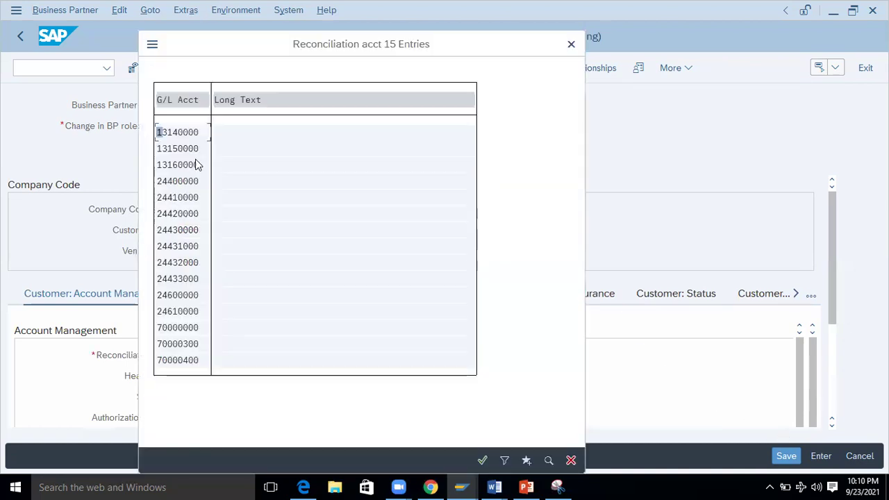
pyautogui.click(178, 133)
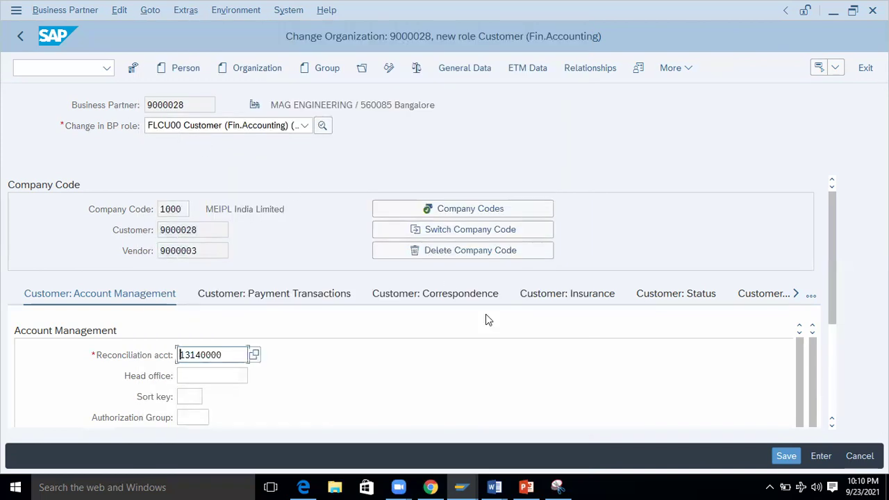
pyautogui.click(784, 455)
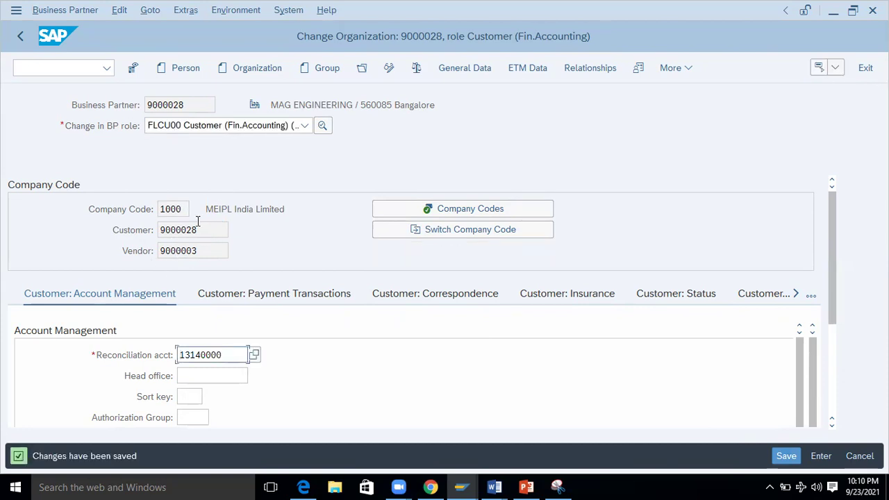
# Step: Open transaction SE16N and load table KNA1, General Data in Customer Master
pyautogui.click(48, 69)
pyautogui.write('/nse16n')
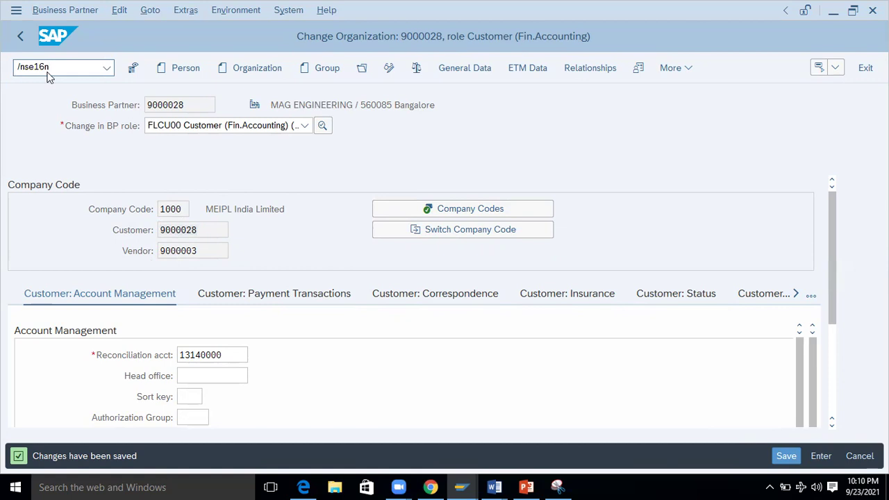
pyautogui.press('Return')
pyautogui.moveTo(179, 105); pyautogui.dragTo(93, 106)
pyautogui.write('KNA1')
pyautogui.press('Return')
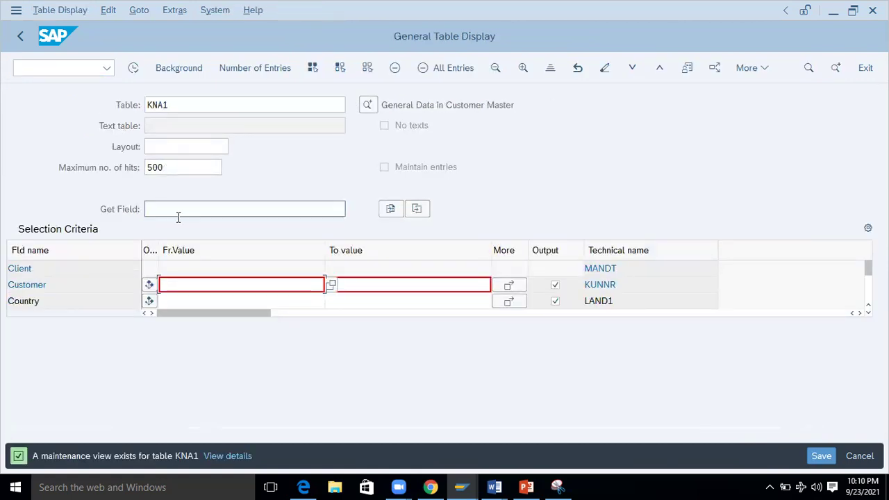
# Step: Display the KNA1 entry for MAG ENGINEERING's customer number and return to the SAP Easy Access screen
pyautogui.click(185, 281)
pyautogui.write('9000028')
pyautogui.click(134, 68)
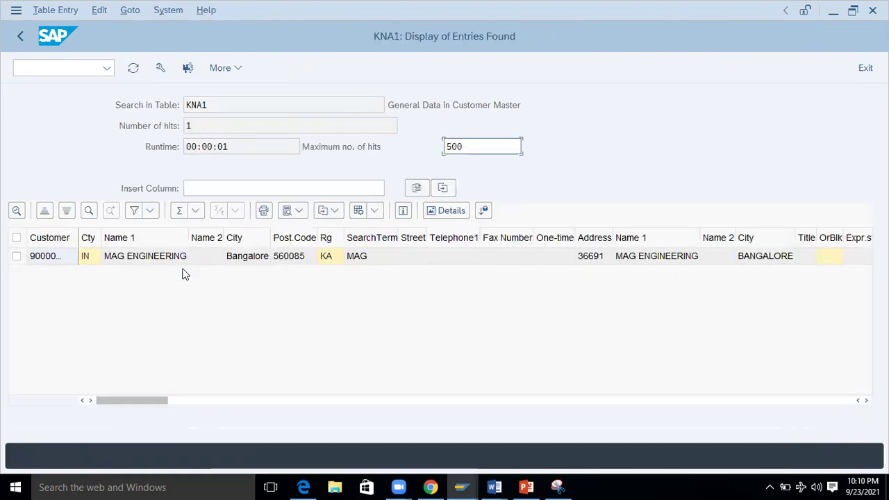
pyautogui.moveTo(79, 238); pyautogui.dragTo(92, 237)
pyautogui.click(129, 255)
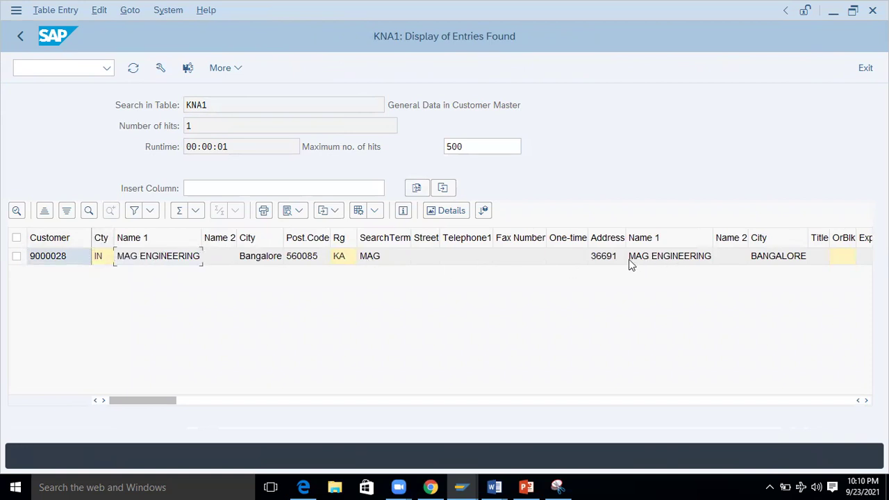
pyautogui.moveTo(143, 400); pyautogui.dragTo(43, 365)
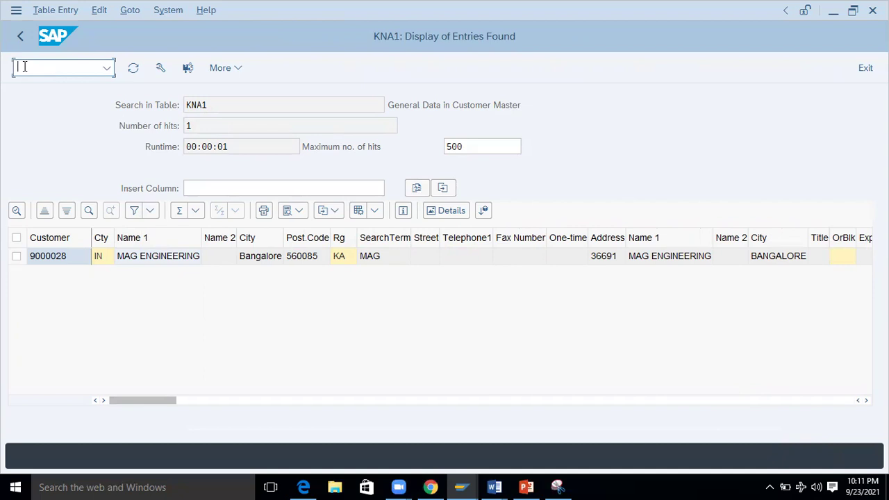
pyautogui.write('n')
pyautogui.press('Return')
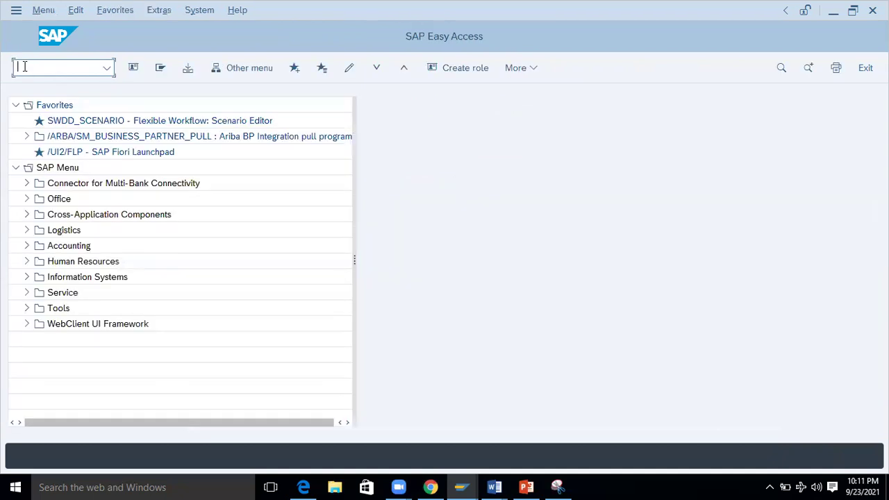
# Step: Switch to PowerPoint, run the business partner slide show from the beginning and advance to slide 4
pyautogui.click(526, 487)
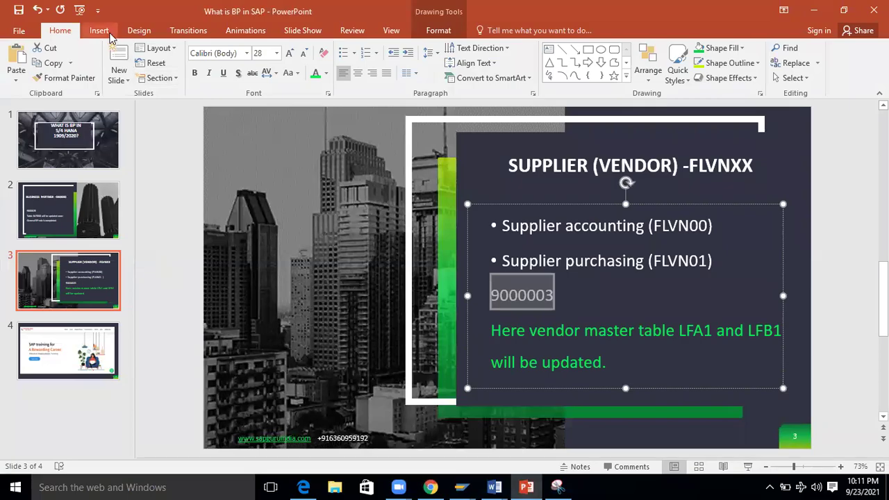
pyautogui.click(80, 10)
pyautogui.click(411, 291)
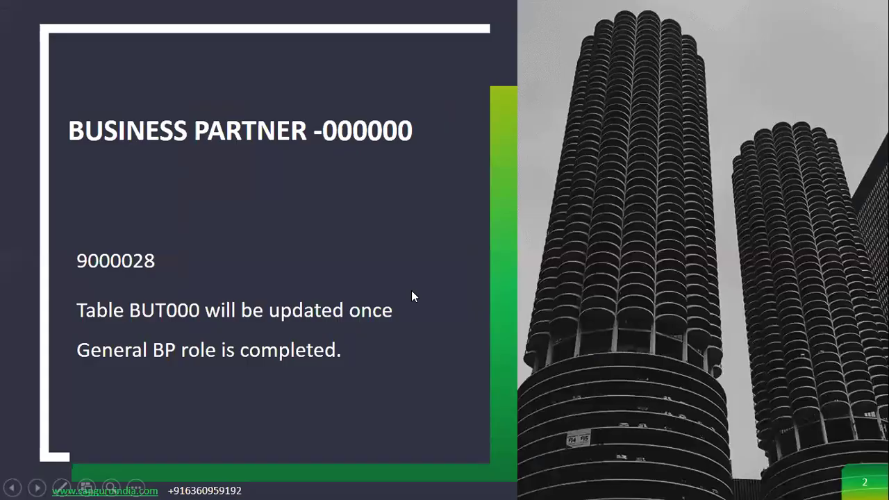
pyautogui.click(411, 291)
pyautogui.click(412, 291)
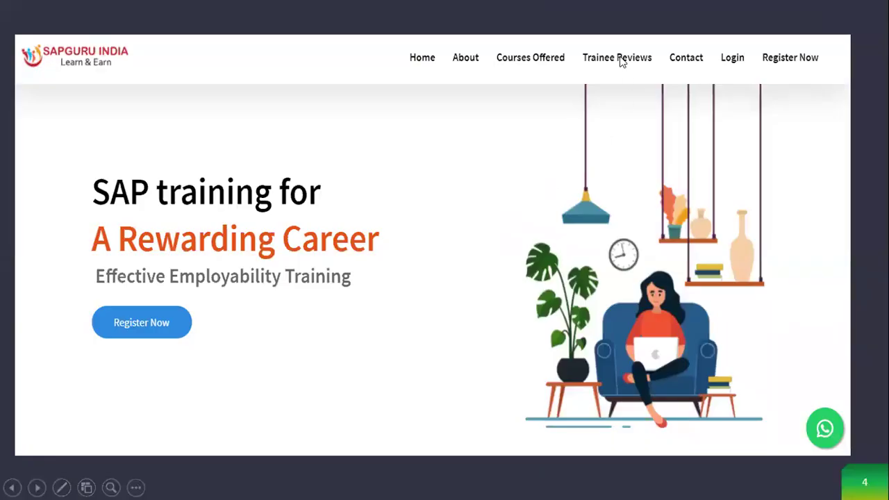